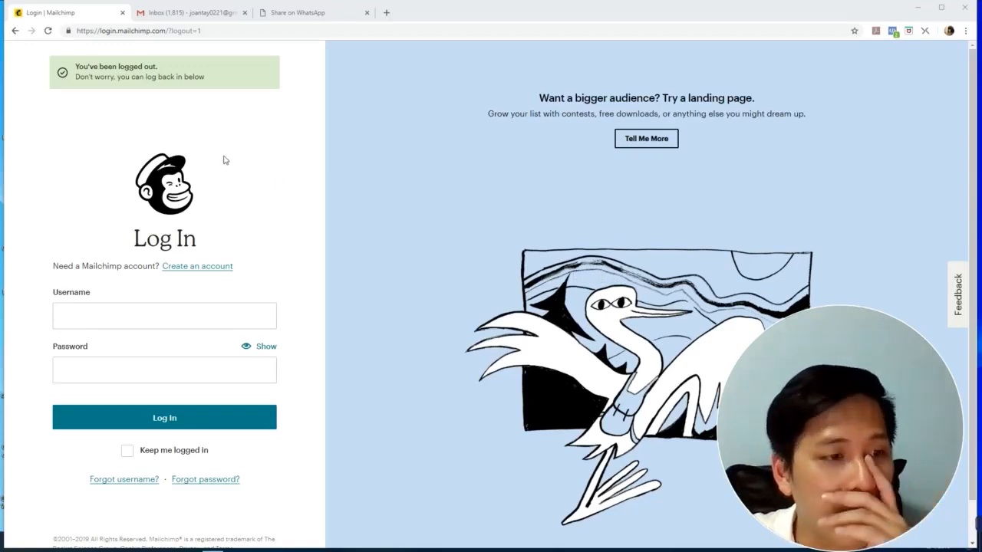
Step: Open the 'Create an account' sign-up form from the Mailchimp login page
{"action": "left_click", "coordinate": [212, 272]}
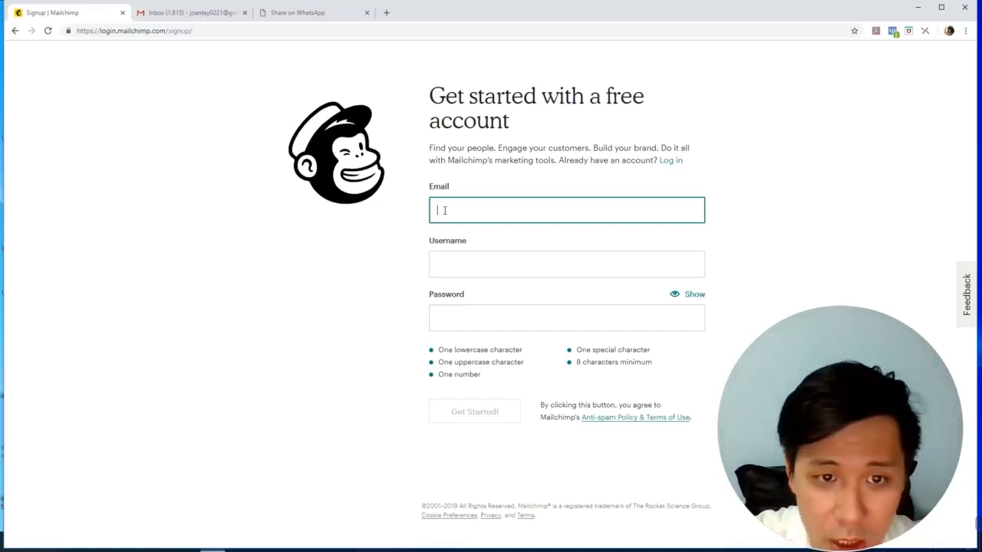
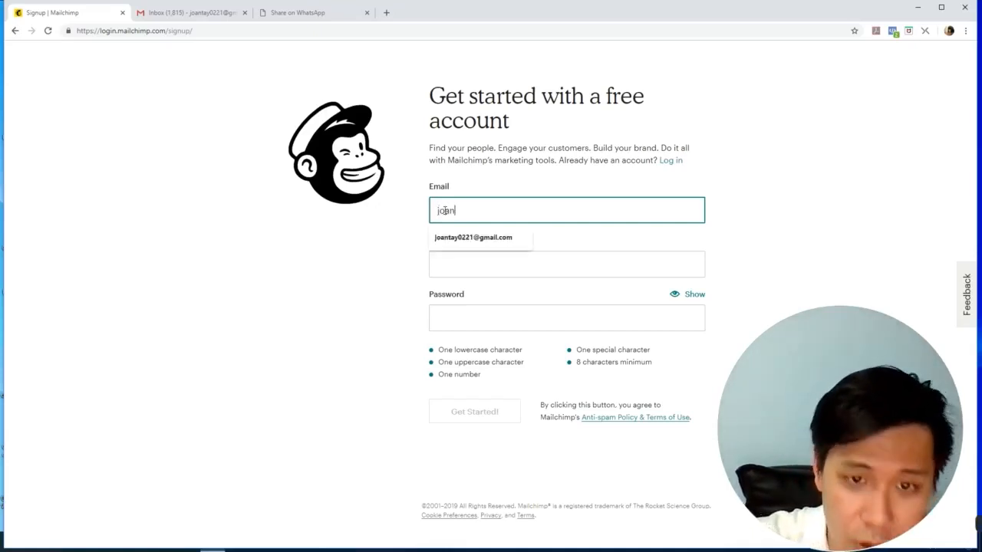
Step: Fill in the suggested e-mail address, a username and an account password, then submit the sign-up
{"action": "key", "text": "Down"}
{"action": "key", "text": "Tab"}
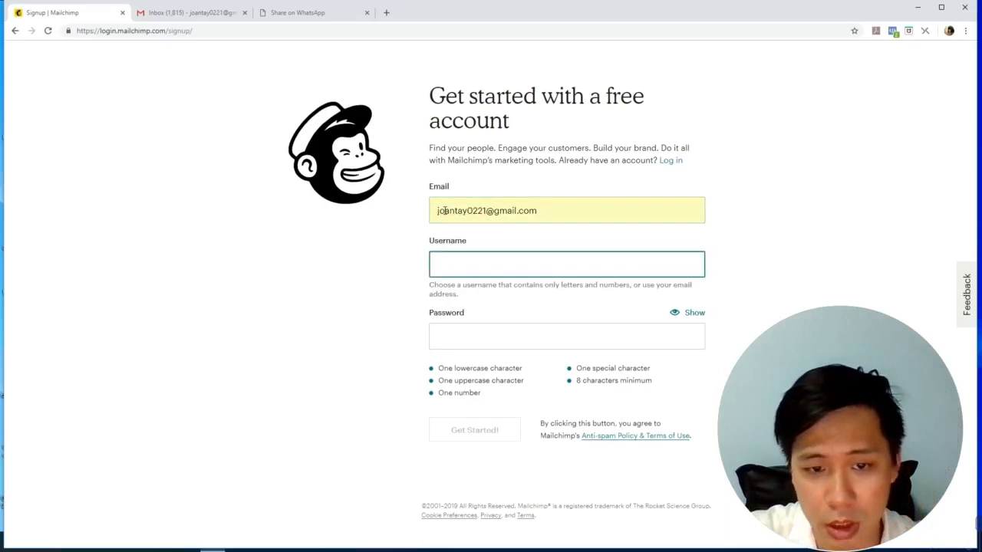
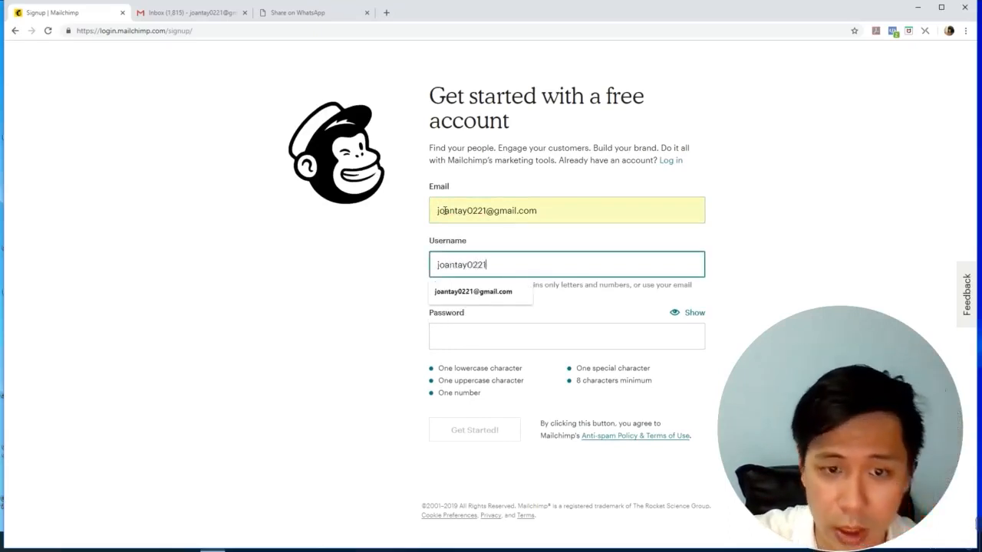
{"action": "key", "text": "Tab"}
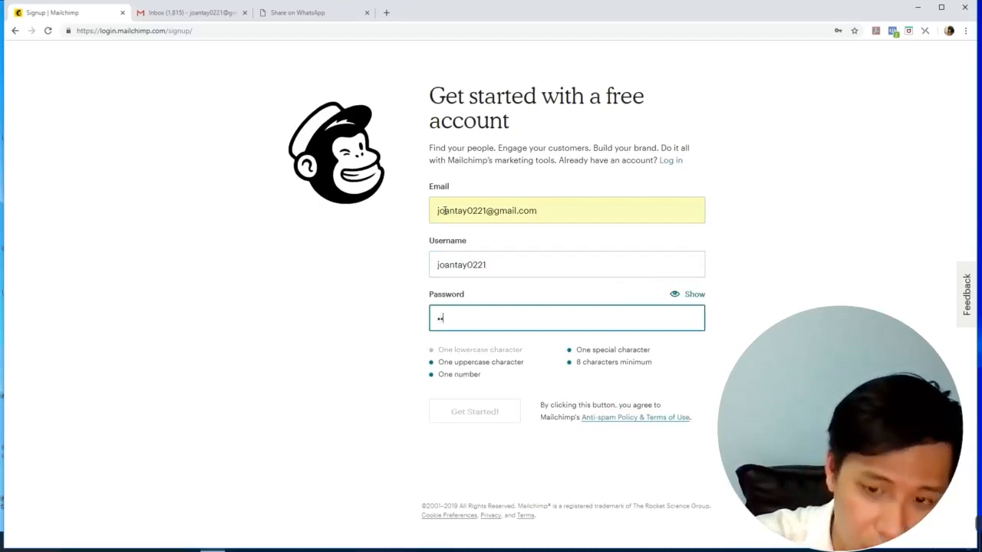
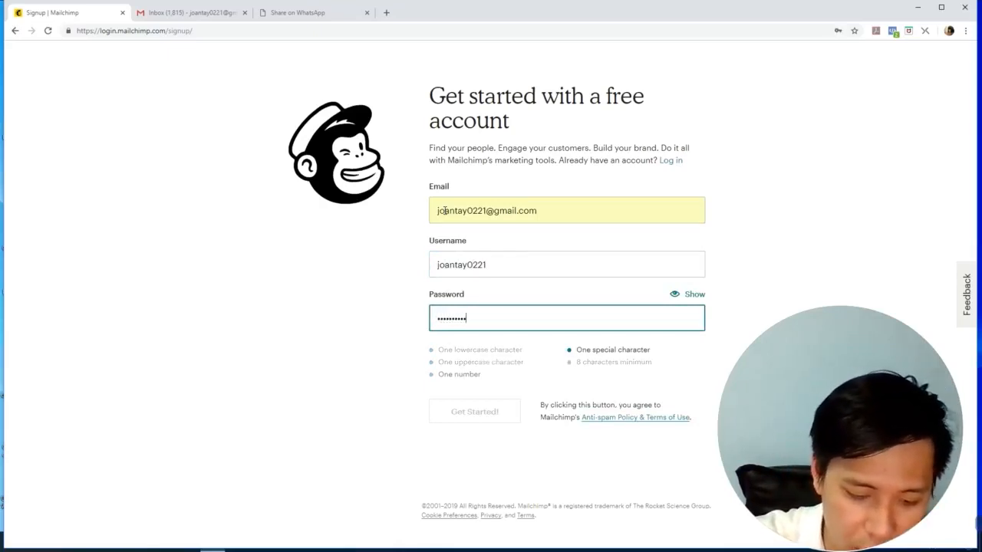
{"action": "left_click", "coordinate": [475, 406]}
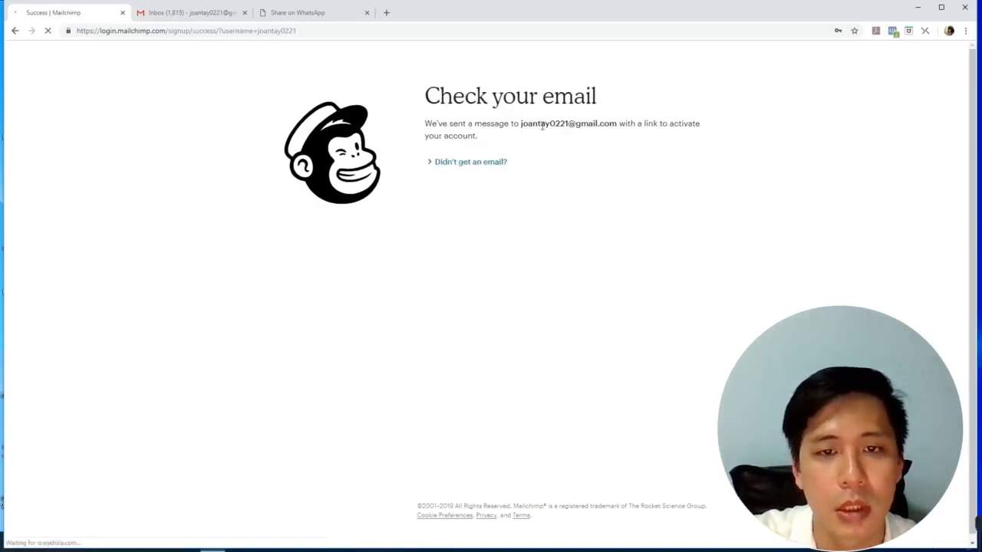
Step: Activate the account from the Mailchimp activation email in Gmail
{"action": "left_click", "coordinate": [215, 13]}
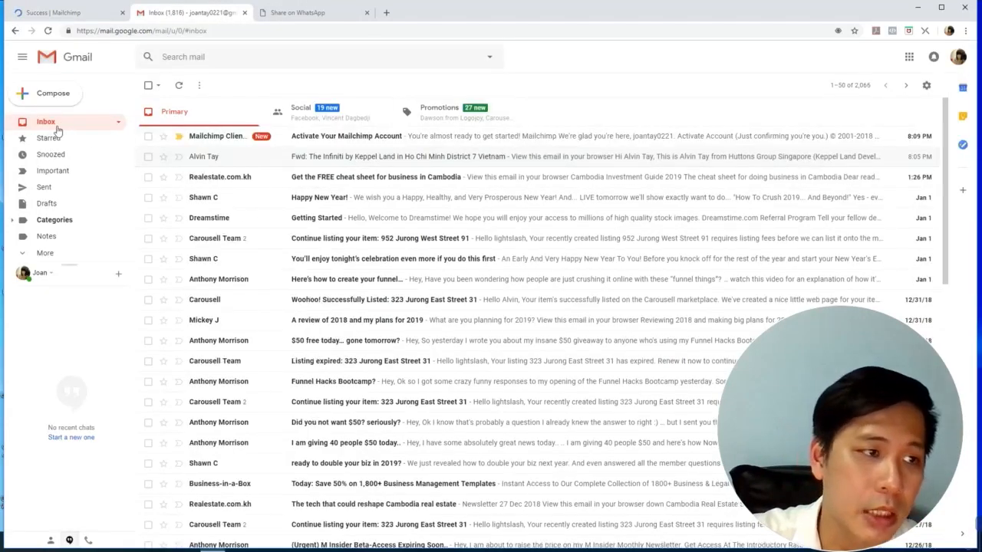
{"action": "left_click", "coordinate": [205, 136]}
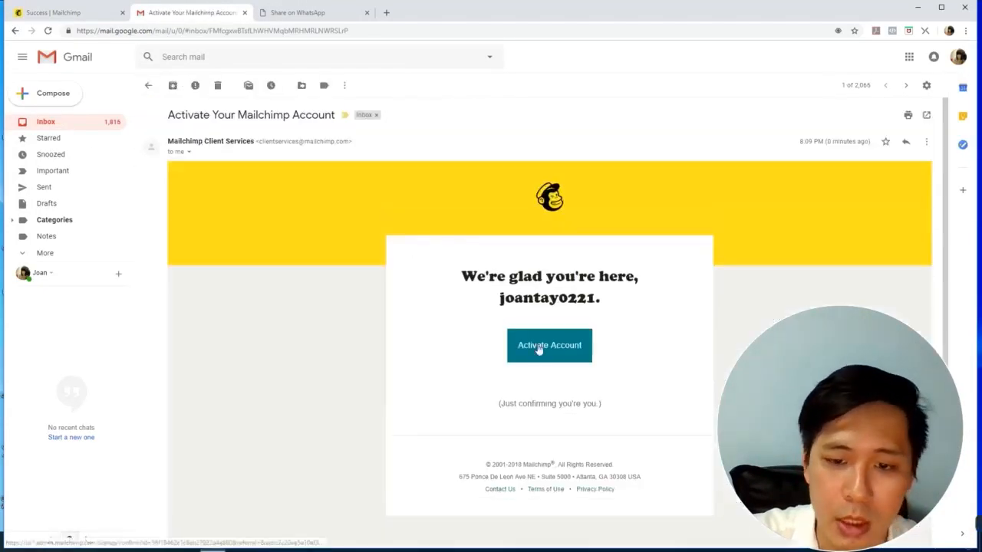
{"action": "left_click", "coordinate": [539, 347]}
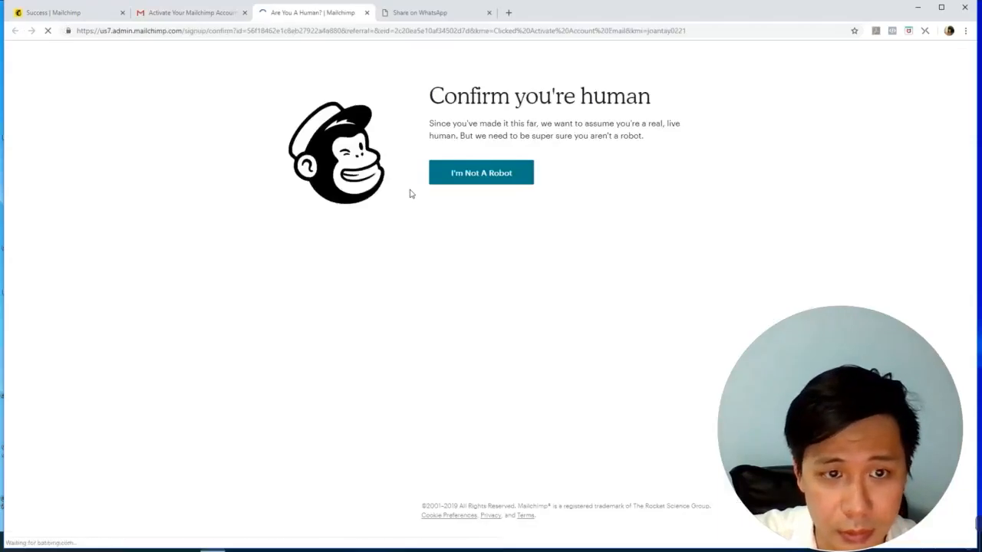
Step: Pass the 'I'm not a robot' check by selecting the three crosswalk images
{"action": "left_click", "coordinate": [477, 171]}
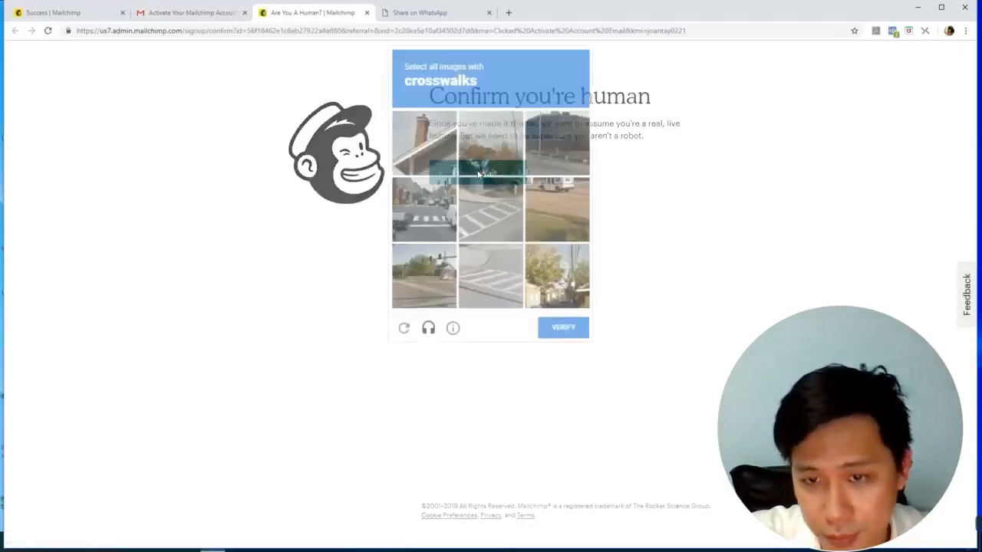
{"action": "left_click", "coordinate": [426, 230]}
{"action": "left_click", "coordinate": [493, 216]}
{"action": "left_click", "coordinate": [491, 276]}
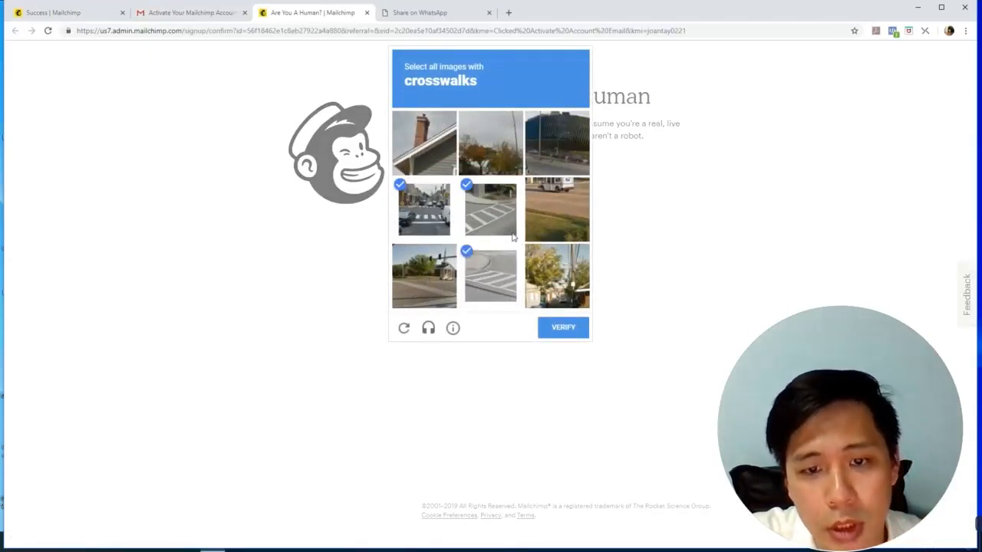
{"action": "left_click", "coordinate": [556, 329]}
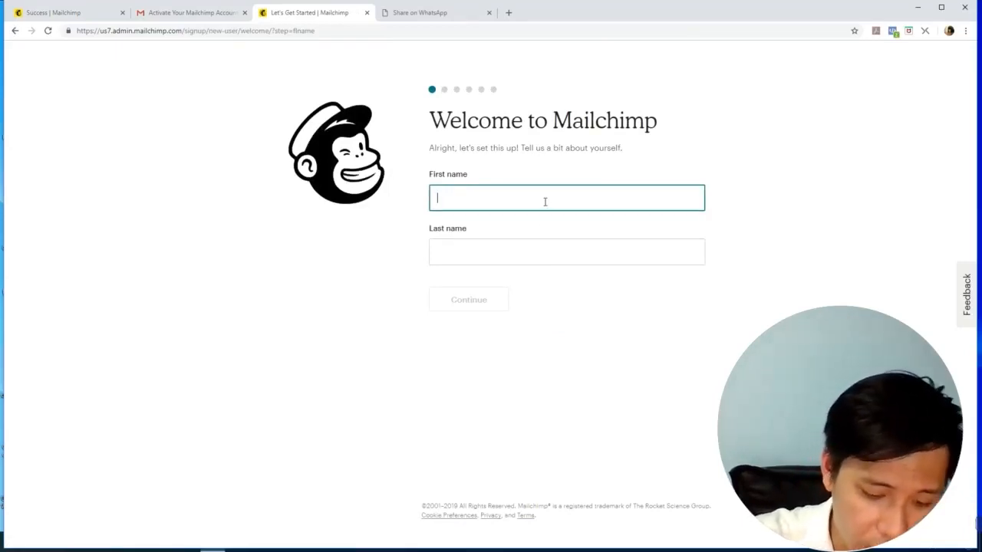
Step: Enter the account holder's first and last name, correcting the first name's capitalisation
{"action": "type", "text": "JOan"}
{"action": "key", "text": "Tab"}
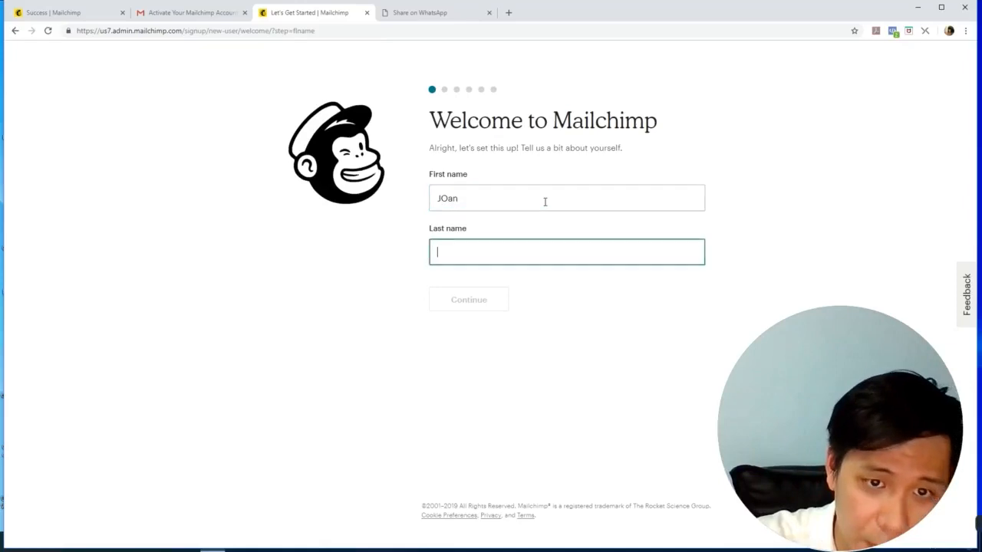
{"action": "left_click_drag", "start_coordinate": [545, 202], "coordinate": [427, 201]}
{"action": "type", "text": "Joan"}
{"action": "key", "text": "Tab"}
{"action": "type", "text": "Tay"}
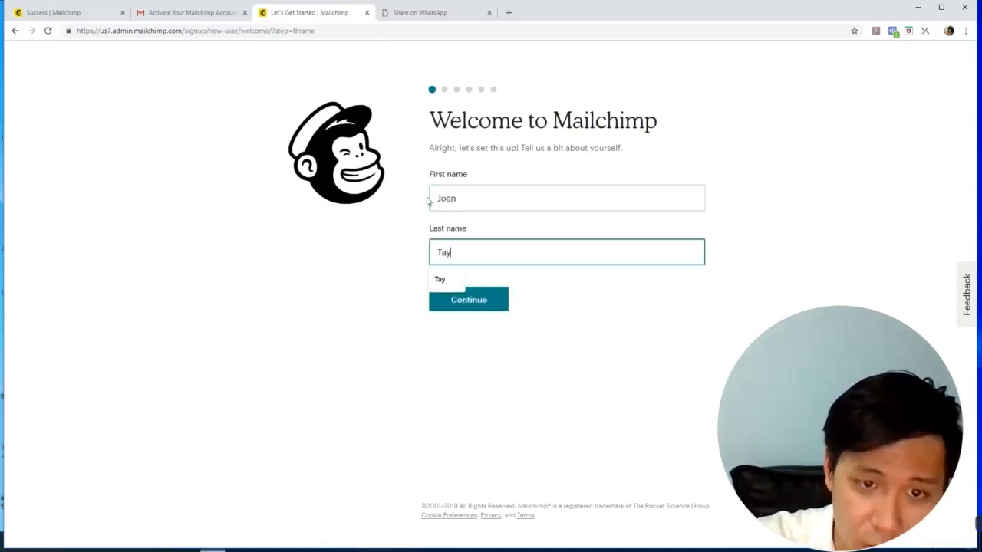
{"action": "left_click", "coordinate": [490, 309]}
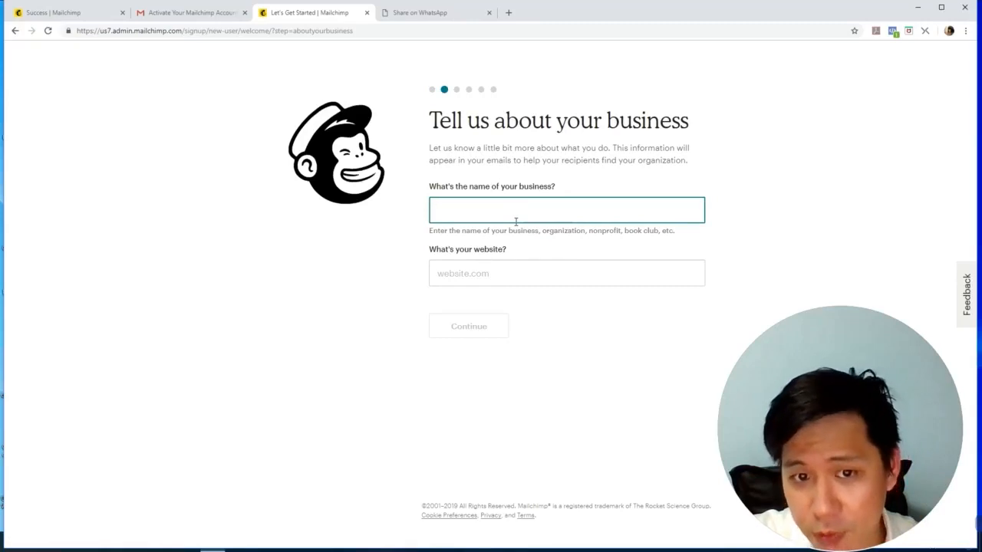
{"action": "type", "text": "Rea"}
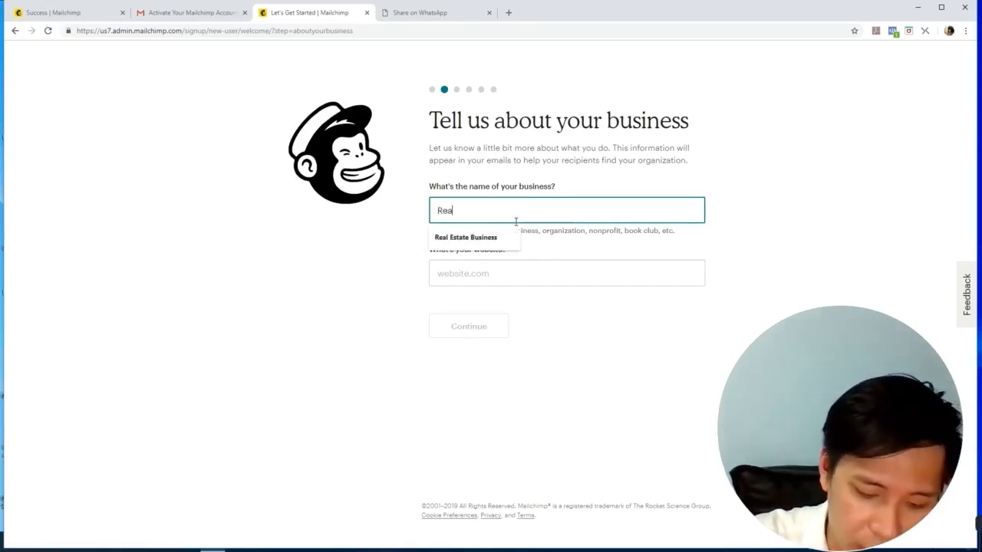
{"action": "type", "text": "l"}
{"action": "key", "text": "Down"}
{"action": "key", "text": "Tab"}
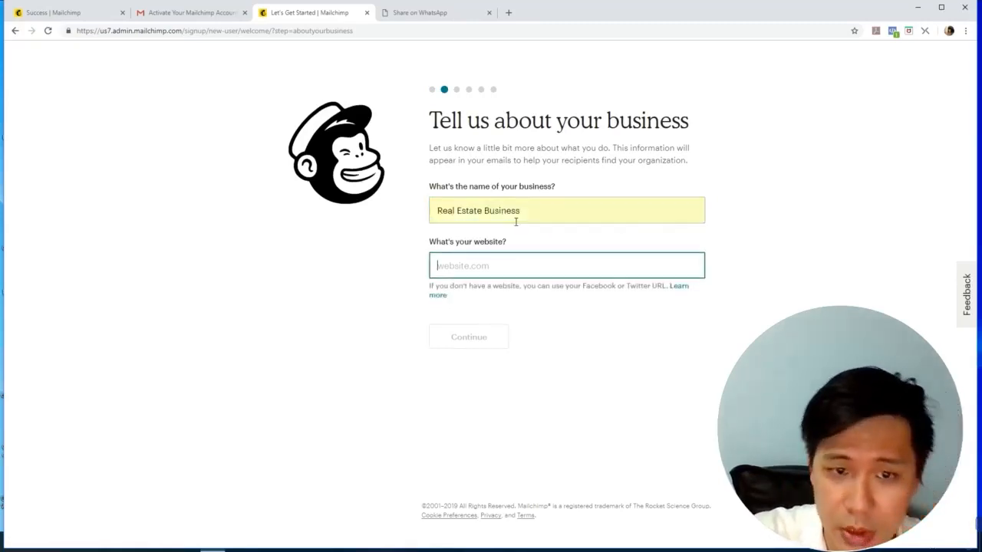
{"action": "type", "text": "www.luxepropertyf"}
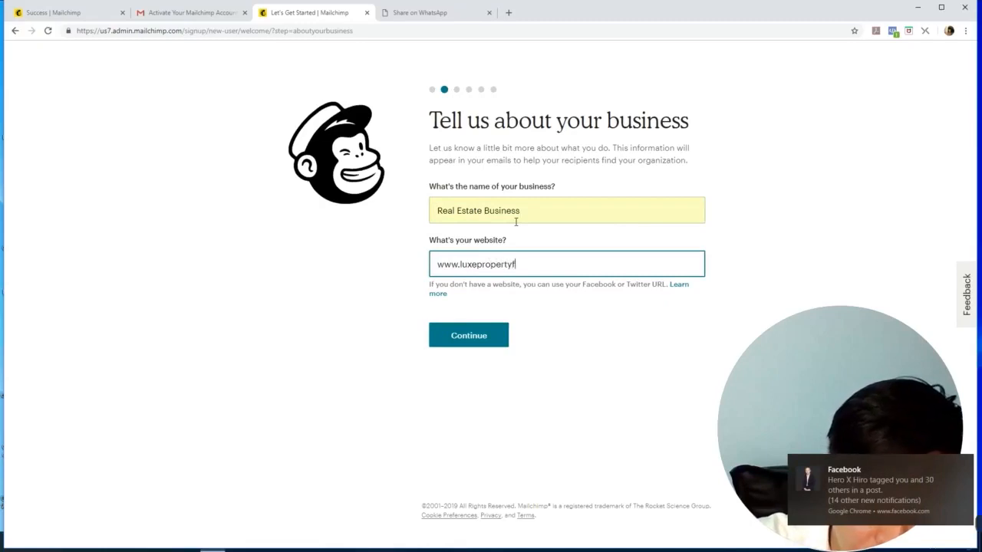
{"action": "type", "text": "orsale.com"}
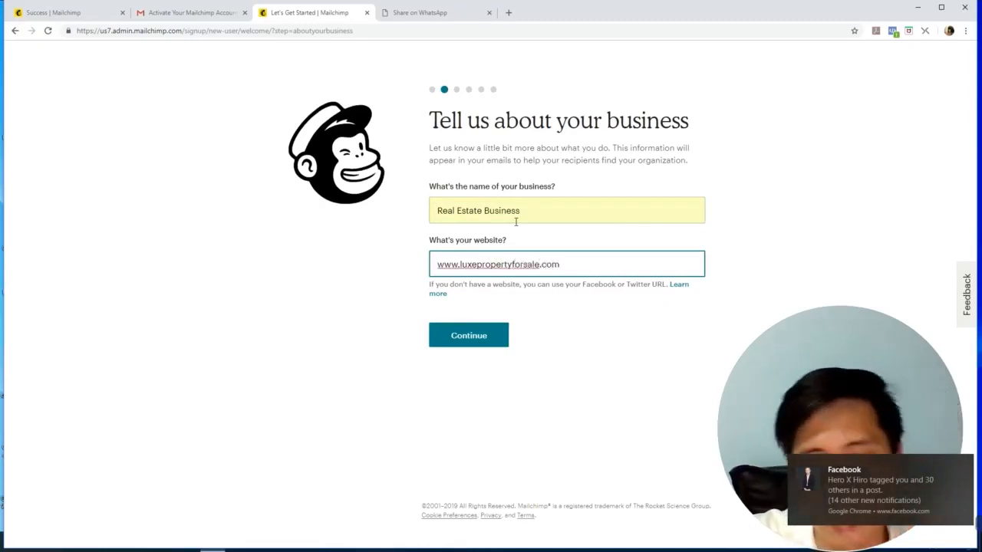
{"action": "left_click", "coordinate": [476, 335]}
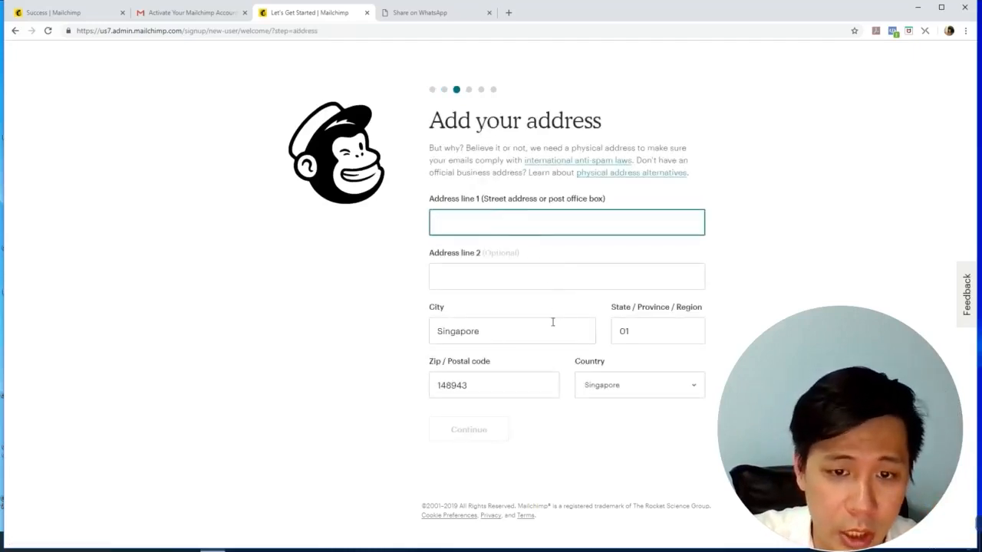
Step: Search Google for 'huttonsgroup' in a new browser tab
{"action": "left_click", "coordinate": [508, 12]}
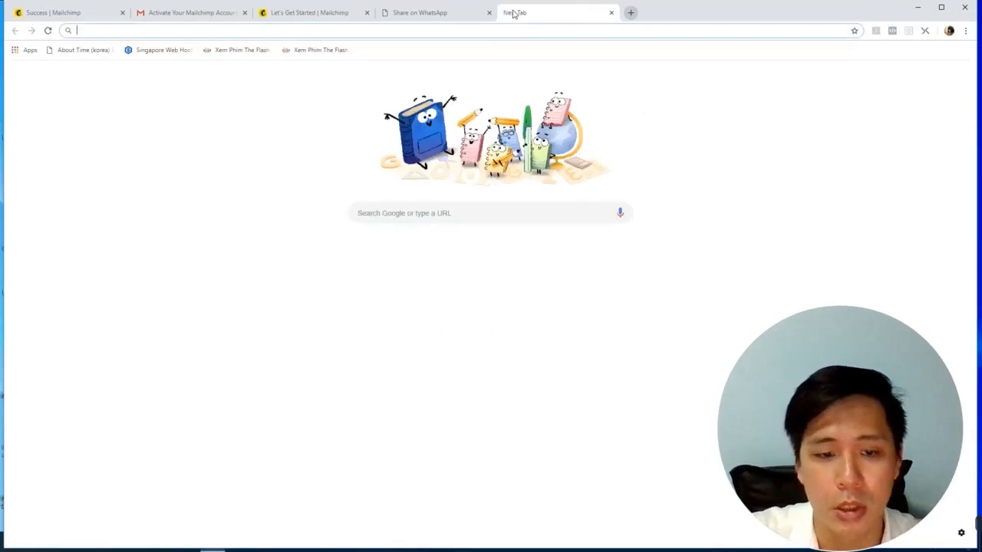
{"action": "type", "text": "www."}
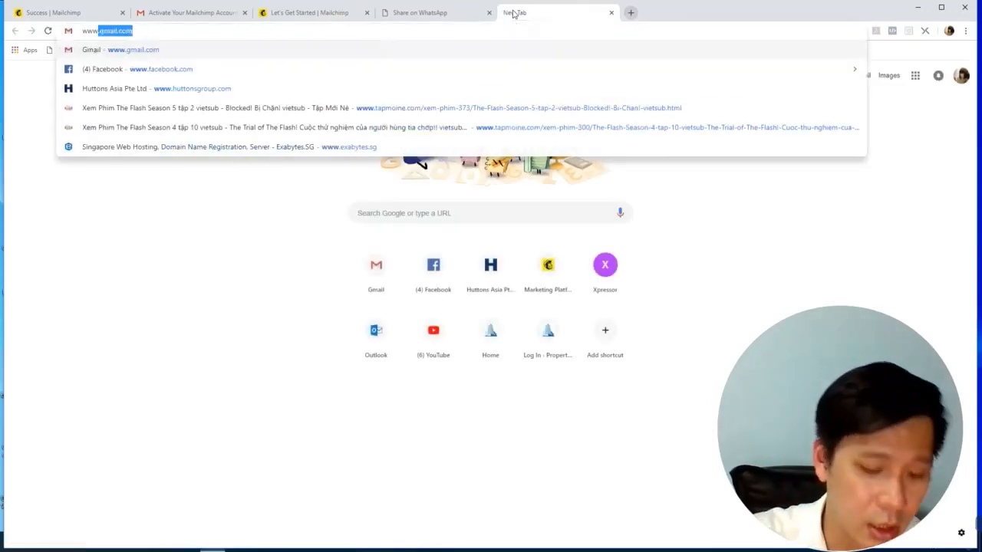
{"action": "key", "text": "BackSpace"}
{"action": "key", "text": "BackSpace"}
{"action": "type", "text": "h"}
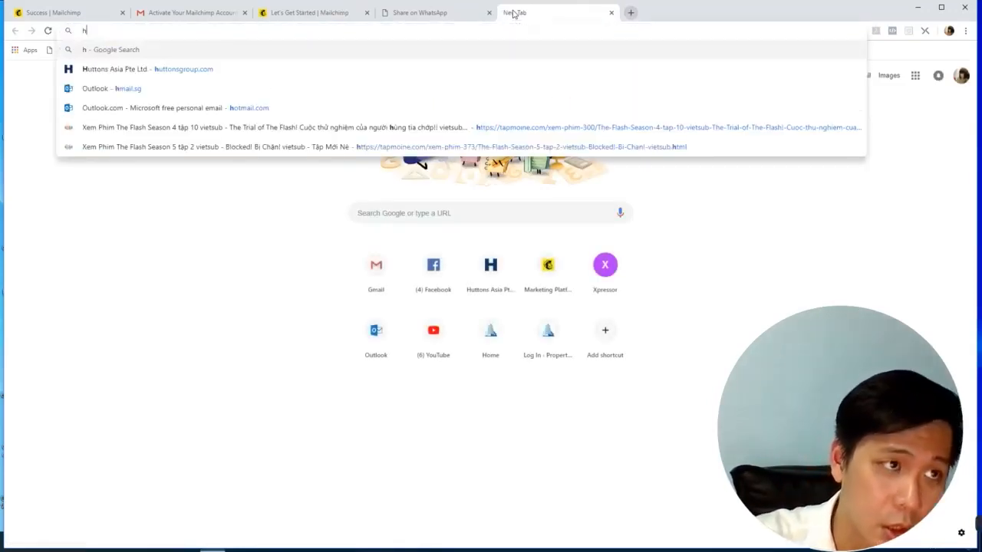
{"action": "type", "text": "uttons"}
{"action": "key", "text": "BackSpace"}
{"action": "key", "text": "BackSpace"}
{"action": "key", "text": "BackSpace"}
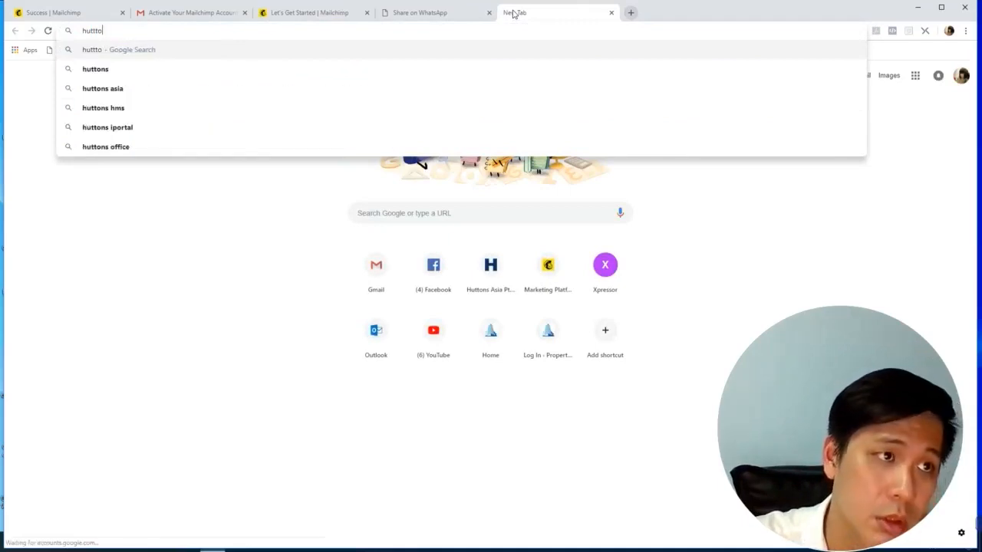
{"action": "type", "text": "o"}
{"action": "key", "text": "Return"}
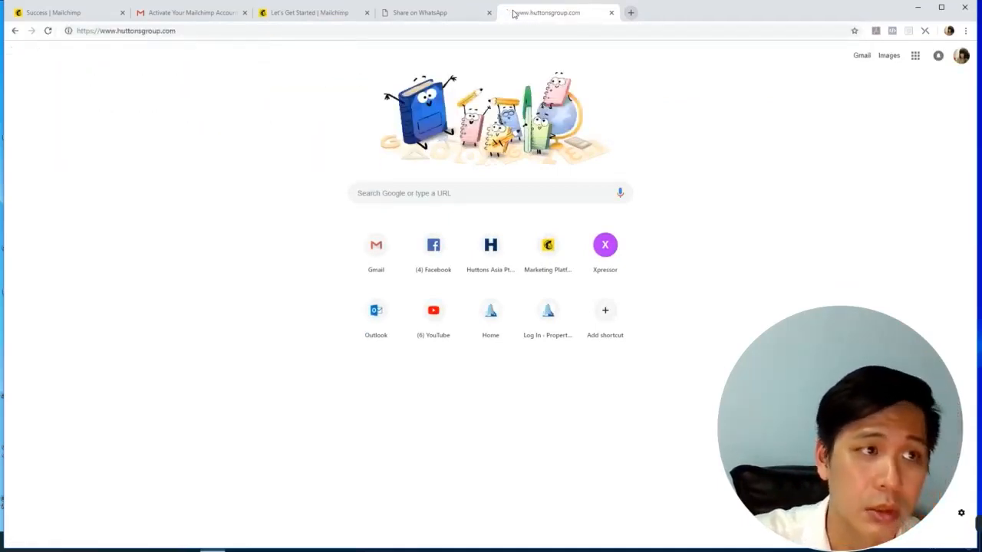
{"action": "left_click", "coordinate": [184, 31]}
{"action": "left_click", "coordinate": [204, 32]}
{"action": "left_click_drag", "start_coordinate": [119, 32], "coordinate": [35, 21]}
{"action": "key", "text": "BackSpace"}
{"action": "key", "text": "Return"}
{"action": "key", "text": "BackSpace"}
{"action": "key", "text": "BackSpace"}
{"action": "key", "text": "BackSpace"}
{"action": "key", "text": "BackSpace"}
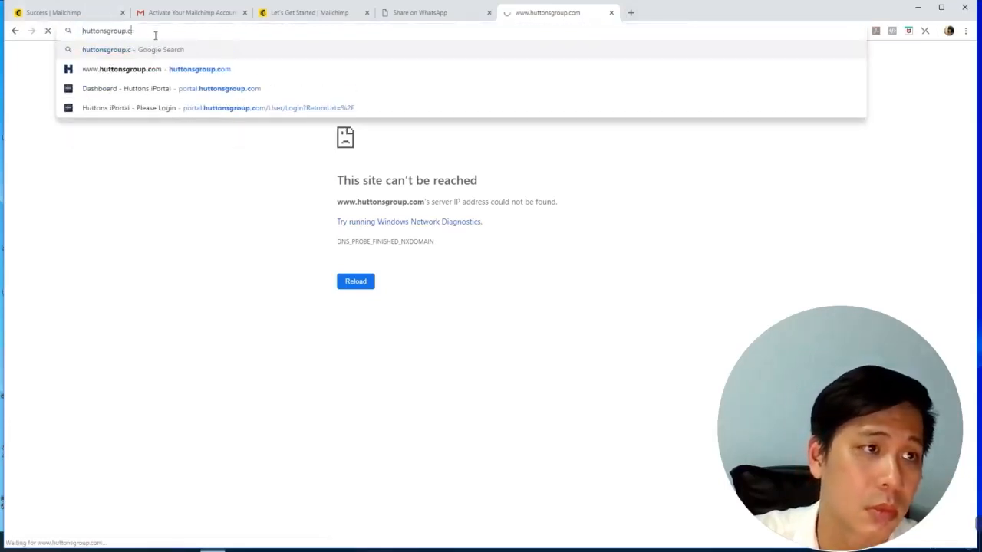
{"action": "key", "text": "Return"}
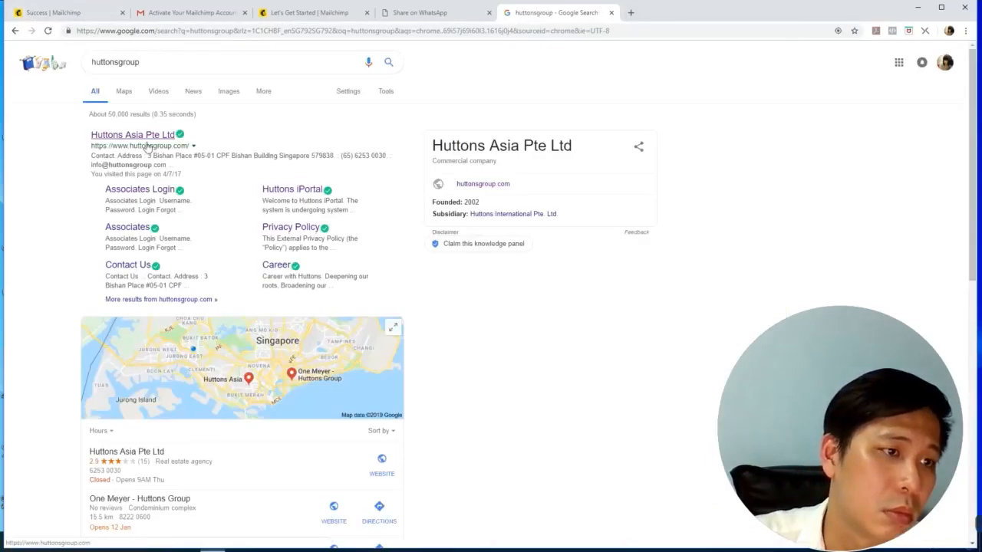
Step: Open the Huttons Asia Pte Ltd website and copy the office address from its footer
{"action": "left_click", "coordinate": [143, 136]}
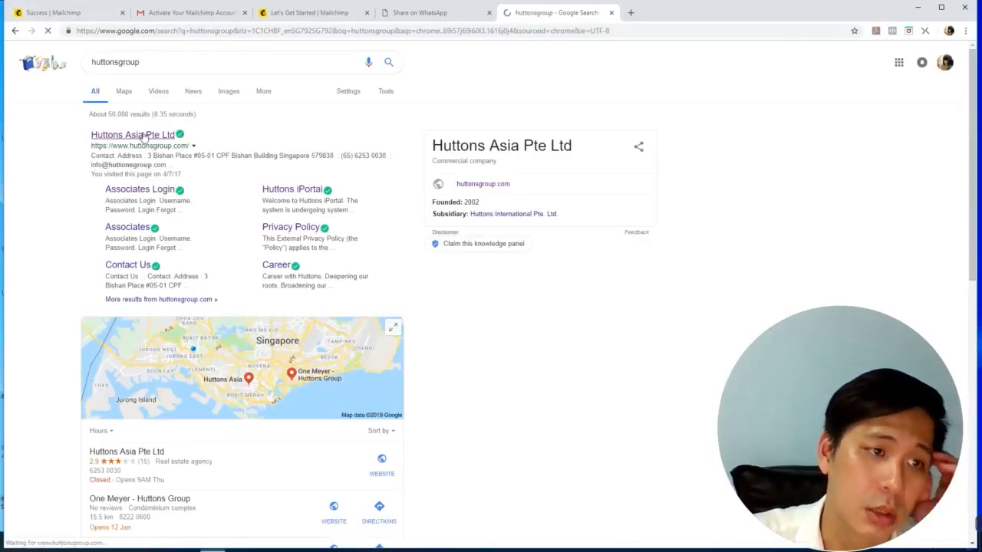
{"action": "scroll", "coordinate": [376, 296], "scroll_direction": "down", "scroll_amount": 10}
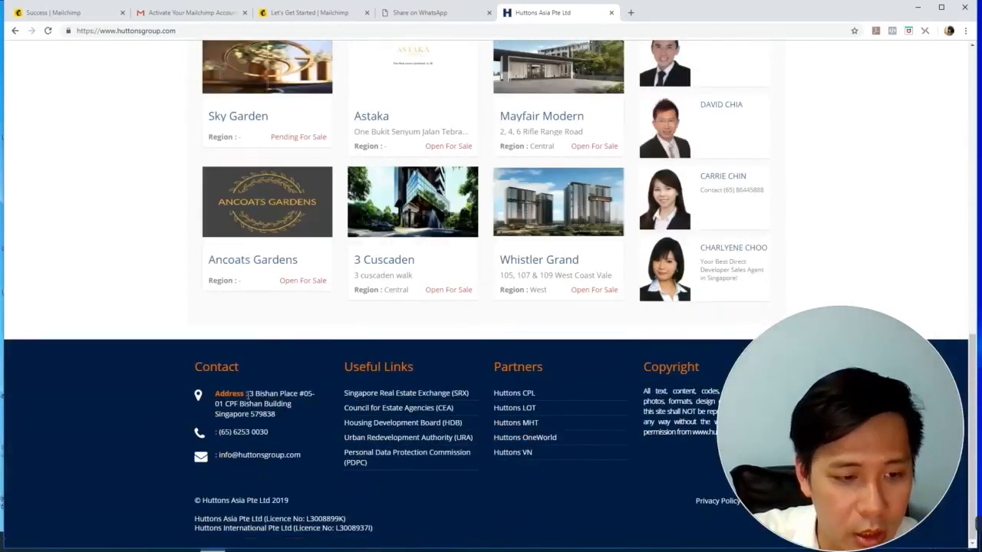
{"action": "left_click_drag", "start_coordinate": [250, 394], "coordinate": [296, 418]}
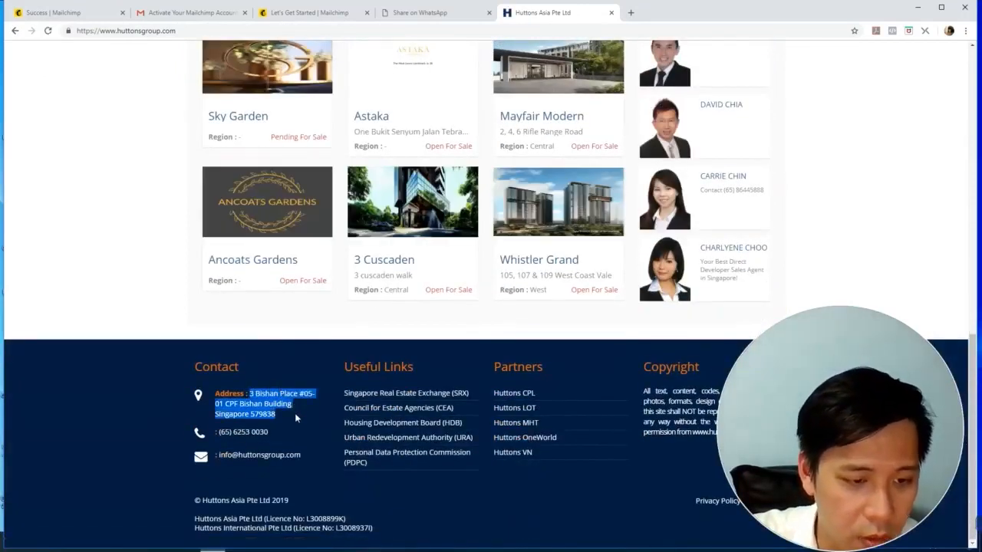
{"action": "left_click", "coordinate": [196, 11]}
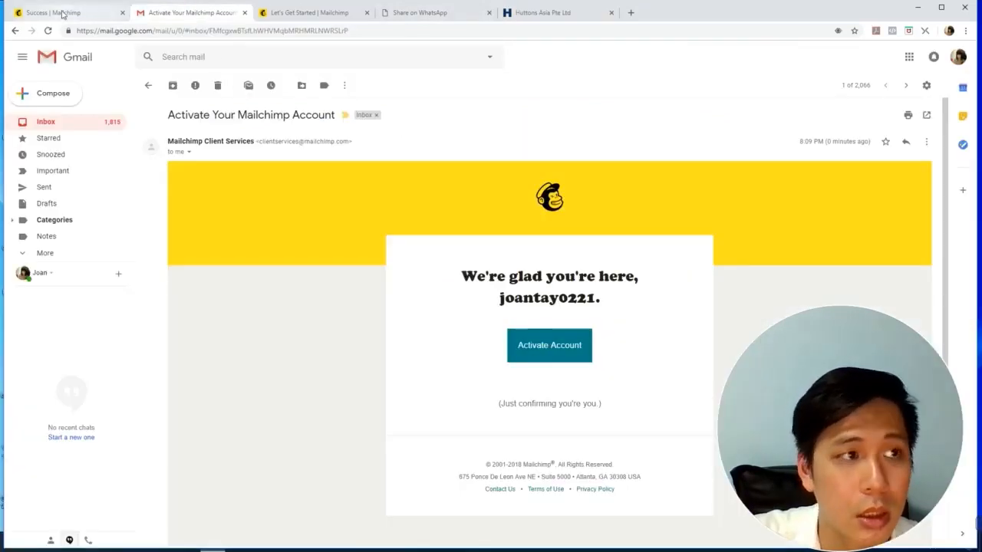
{"action": "left_click", "coordinate": [92, 13]}
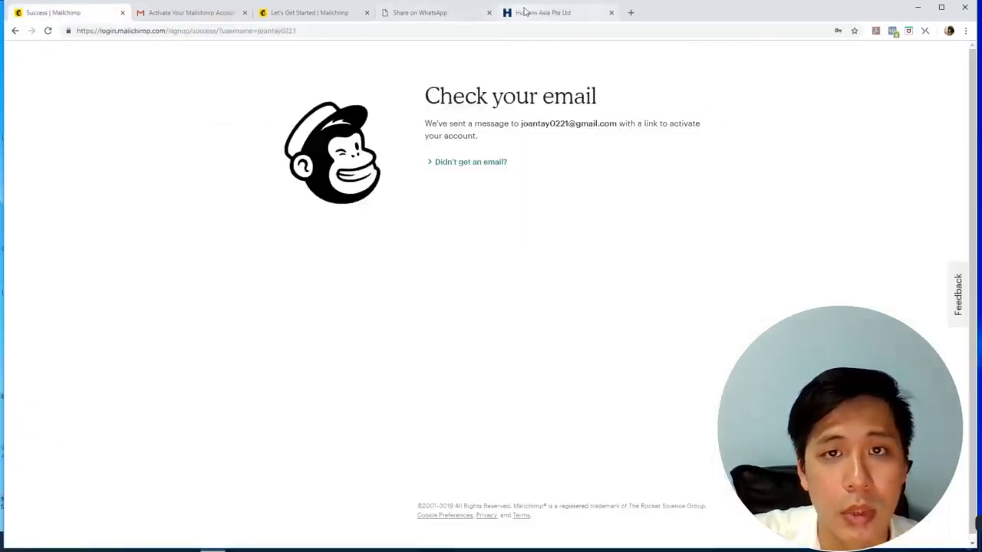
{"action": "left_click", "coordinate": [419, 11]}
Step: Paste the Huttons office address, correct the postal code, and move the building name to line 2
{"action": "left_click", "coordinate": [306, 11]}
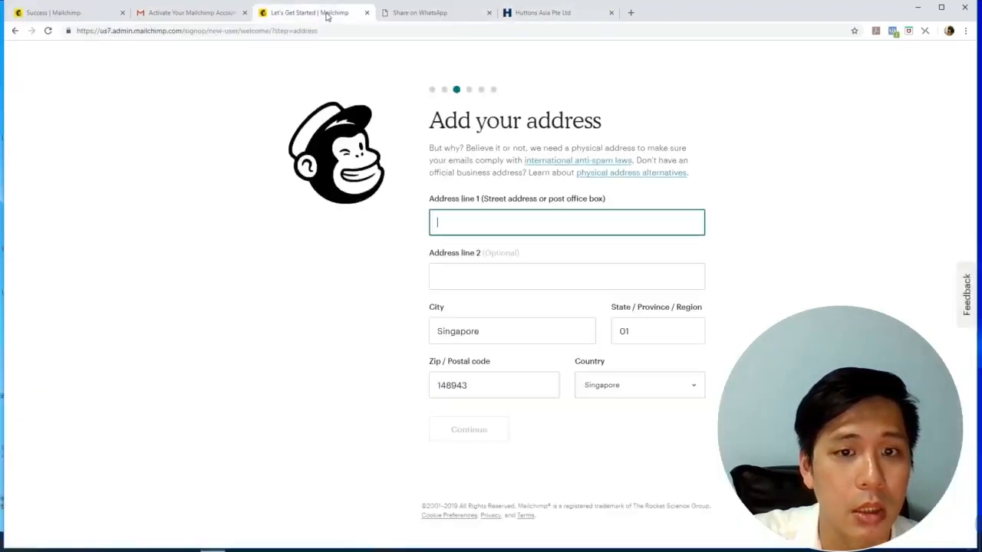
{"action": "type", "text": "3 Bishan Place #05-01 CPF Bishan Building Singapore 579838"}
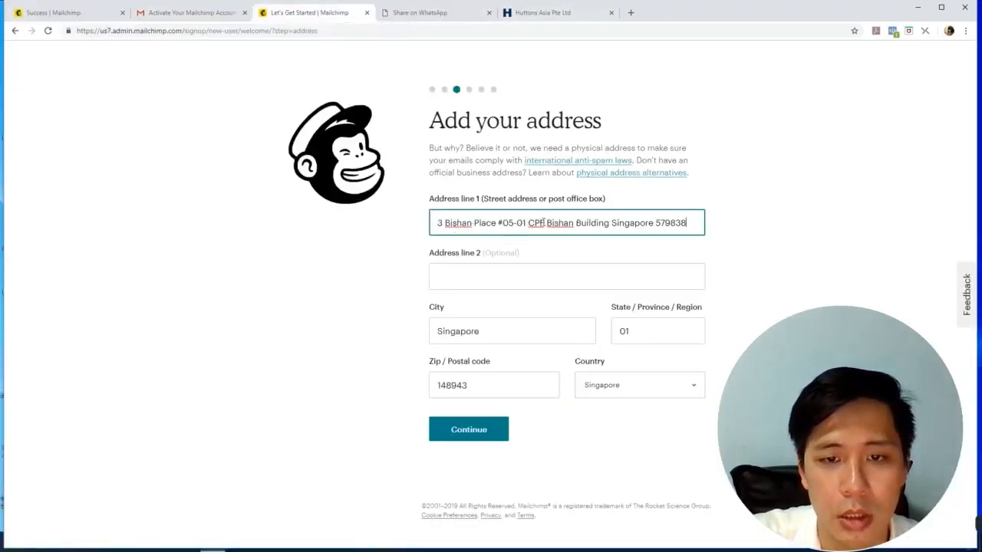
{"action": "left_click", "coordinate": [499, 376]}
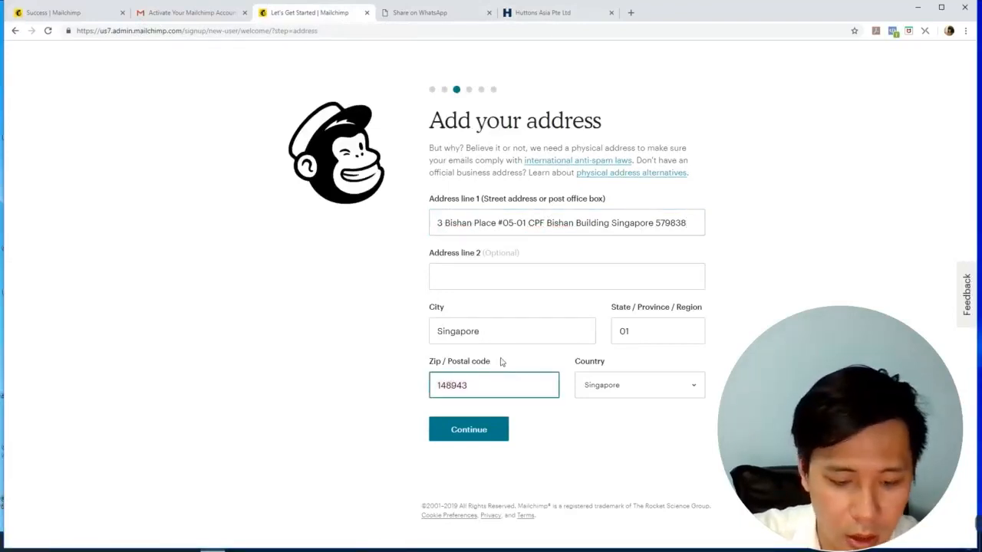
{"action": "type", "text": "5798"}
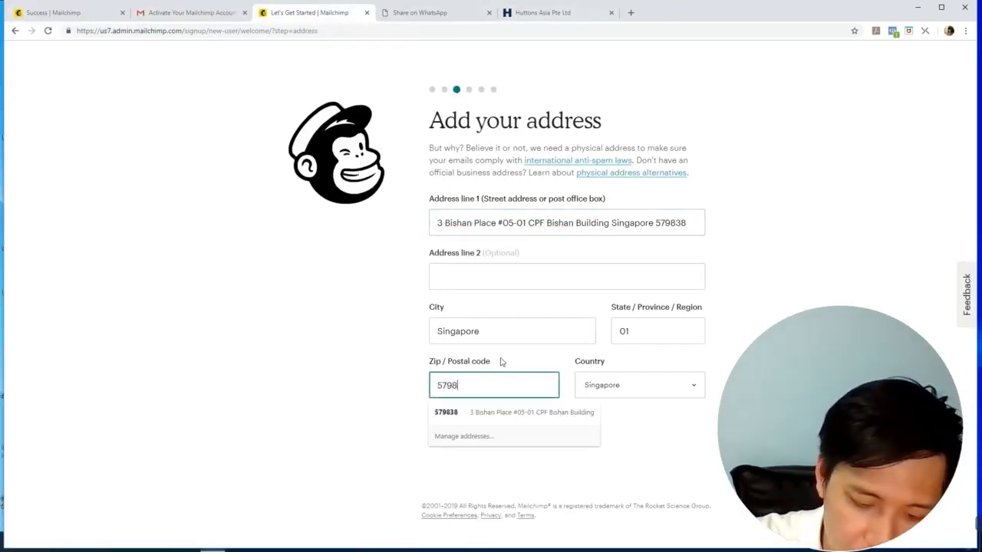
{"action": "type", "text": "38"}
{"action": "left_click", "coordinate": [654, 333]}
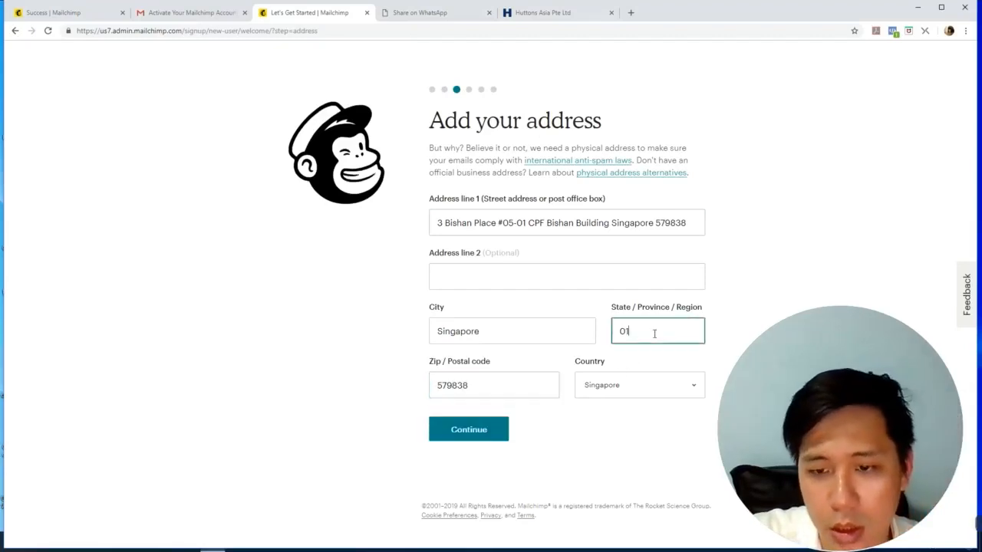
{"action": "left_click", "coordinate": [697, 223]}
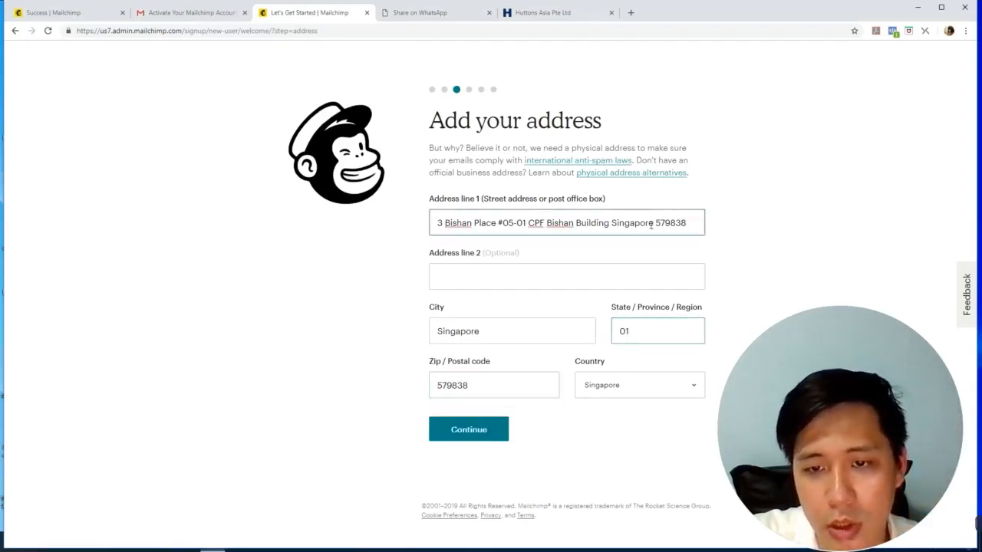
{"action": "key", "text": "BackSpace"}
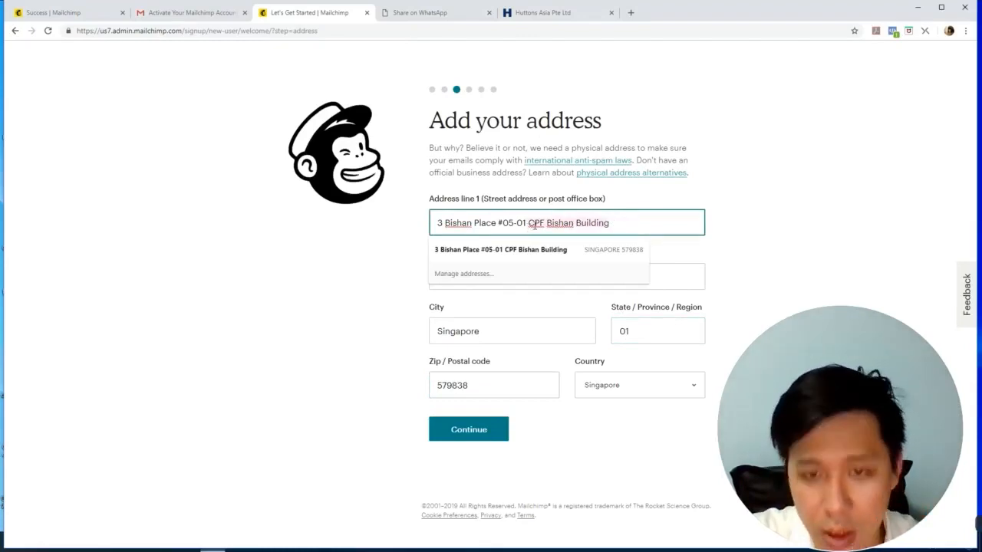
{"action": "key", "text": "BackSpace"}
{"action": "key", "text": "BackSpace"}
{"action": "key", "text": "BackSpace"}
{"action": "key", "text": "BackSpace"}
{"action": "key", "text": "BackSpace"}
{"action": "key", "text": "BackSpace"}
{"action": "key", "text": "BackSpace"}
{"action": "key", "text": "BackSpace"}
{"action": "key", "text": "BackSpace"}
{"action": "key", "text": "BackSpace"}
{"action": "key", "text": "BackSpace"}
{"action": "key", "text": "BackSpace"}
{"action": "key", "text": "BackSpace"}
{"action": "key", "text": "BackSpace"}
{"action": "key", "text": "BackSpace"}
{"action": "key", "text": "BackSpace"}
{"action": "key", "text": "BackSpace"}
{"action": "key", "text": "BackSpace"}
{"action": "key", "text": "BackSpace"}
{"action": "key", "text": "BackSpace"}
{"action": "left_click", "coordinate": [473, 284]}
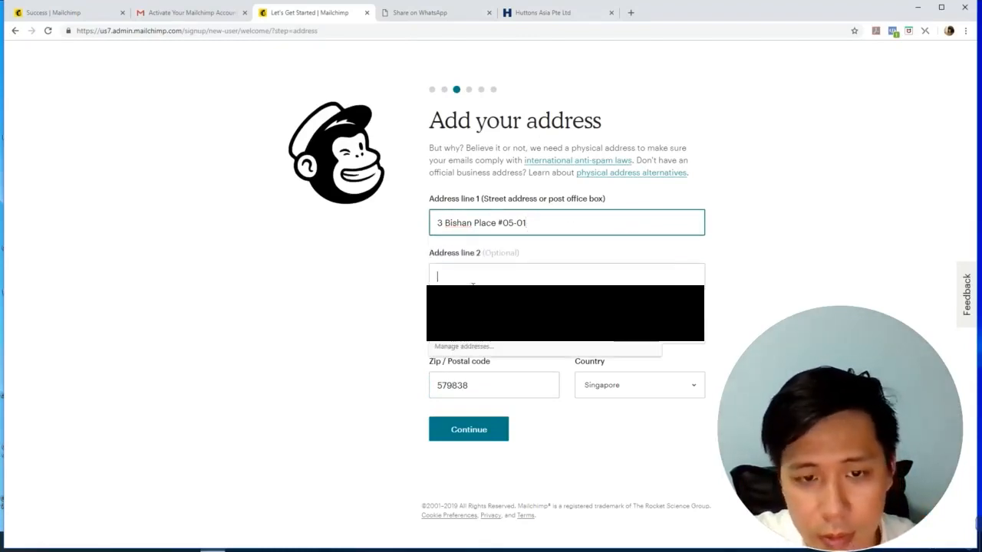
{"action": "type", "text": "CPF Bishan Building"}
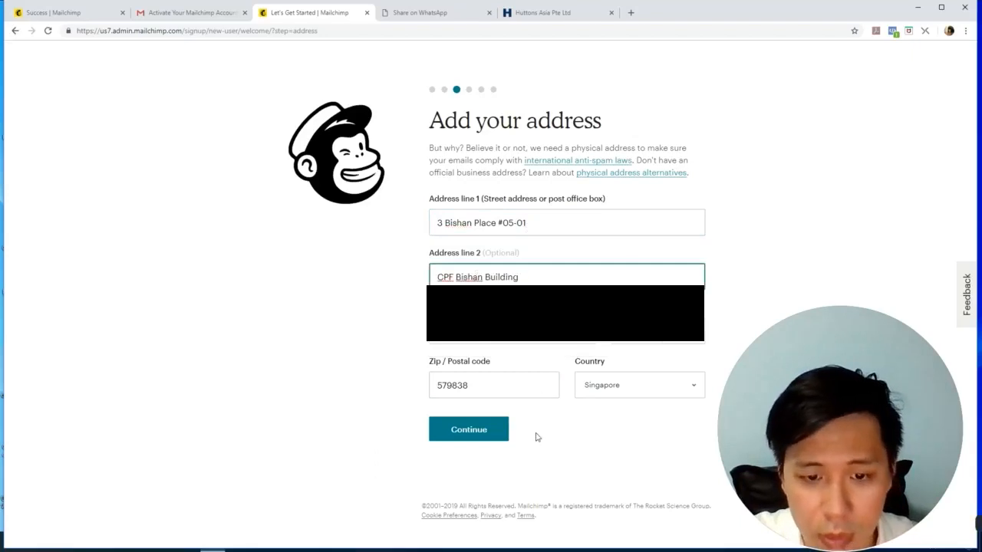
{"action": "left_click", "coordinate": [467, 437]}
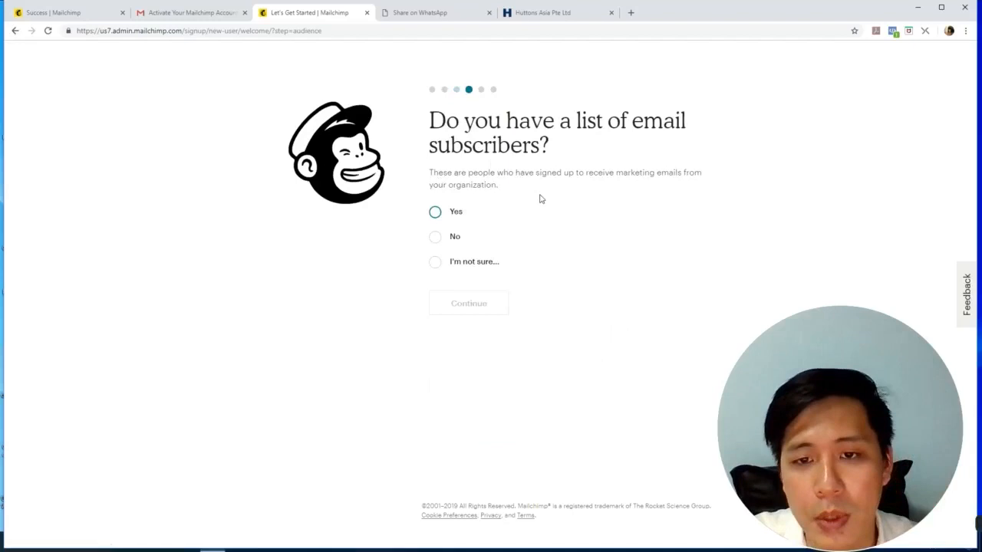
Step: Report an existing subscriber list of 500 or less
{"action": "left_click", "coordinate": [436, 213]}
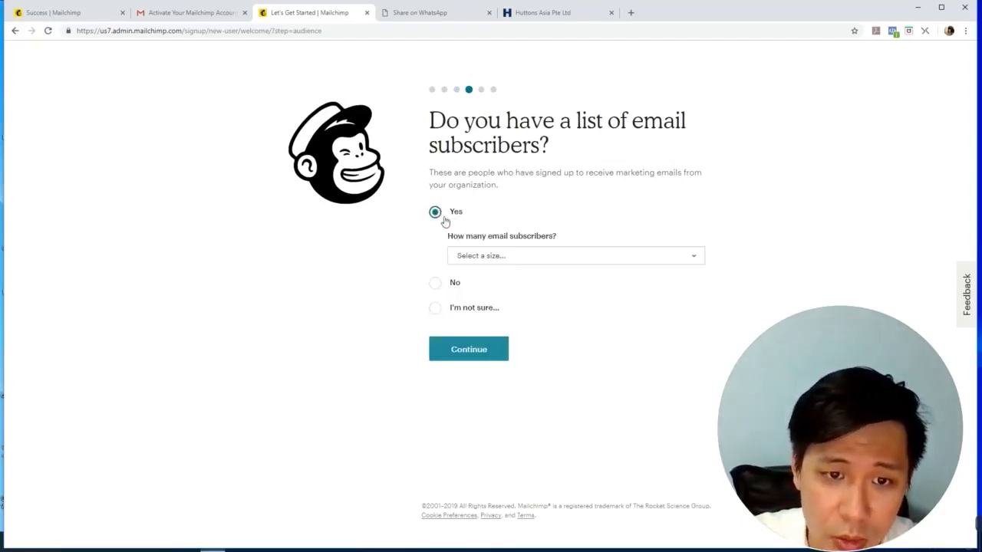
{"action": "left_click", "coordinate": [494, 259]}
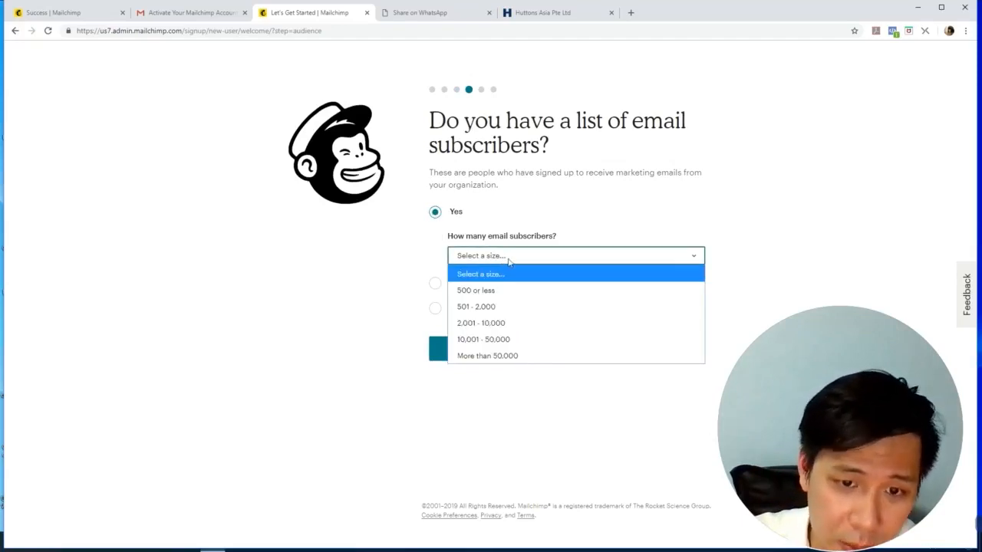
{"action": "left_click", "coordinate": [505, 296]}
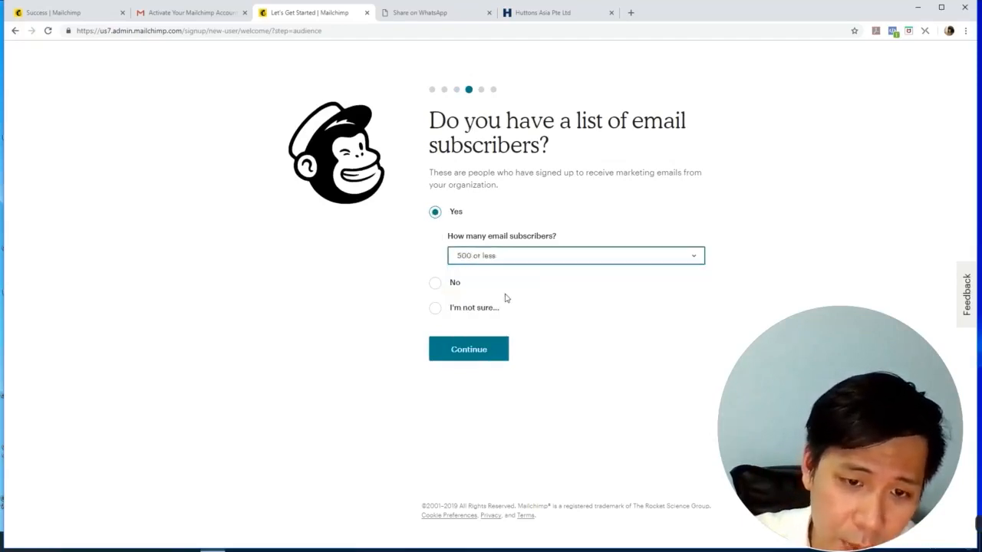
{"action": "left_click", "coordinate": [473, 353]}
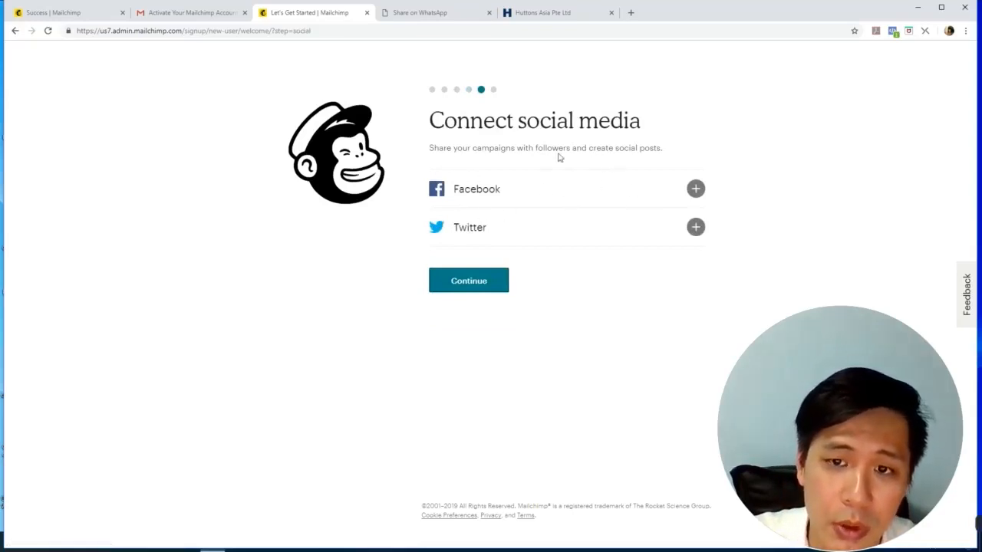
Step: Connect the Facebook account and continue to the business questions
{"action": "left_click", "coordinate": [689, 189]}
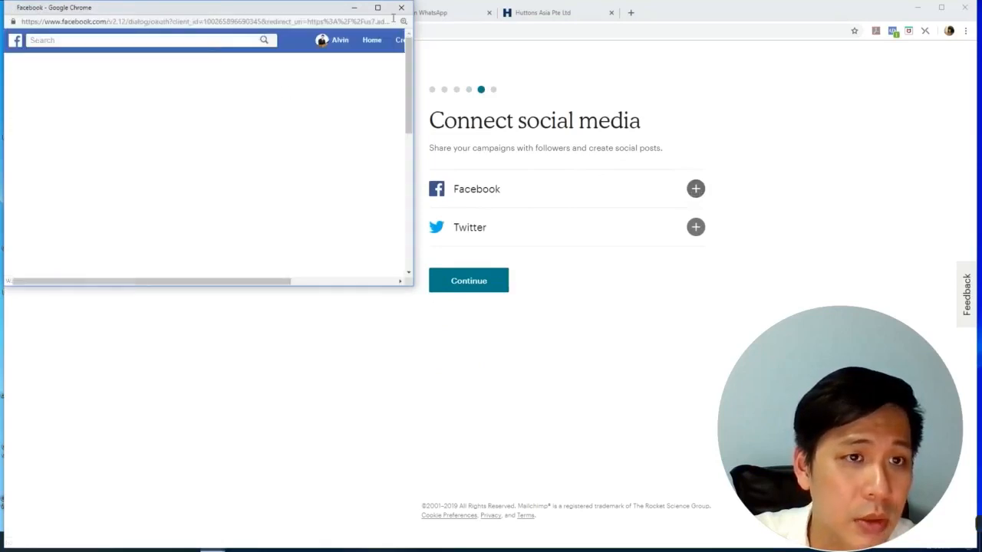
{"action": "left_click", "coordinate": [328, 275]}
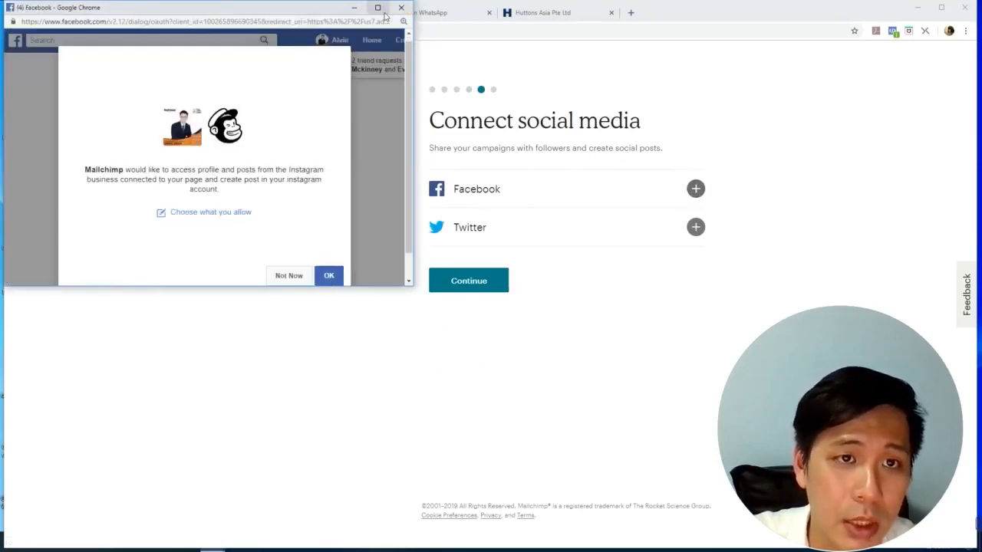
{"action": "left_click", "coordinate": [485, 281]}
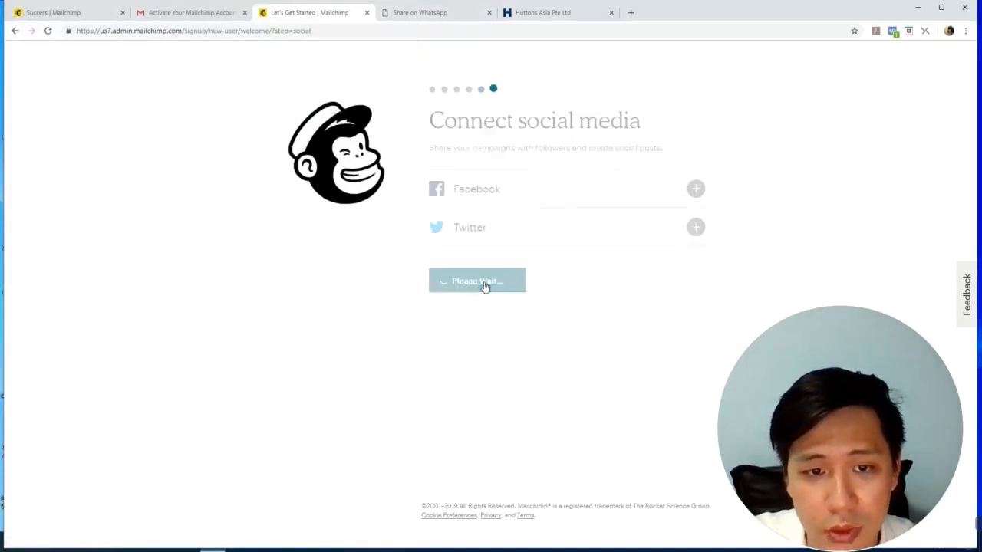
{"action": "left_click", "coordinate": [498, 252]}
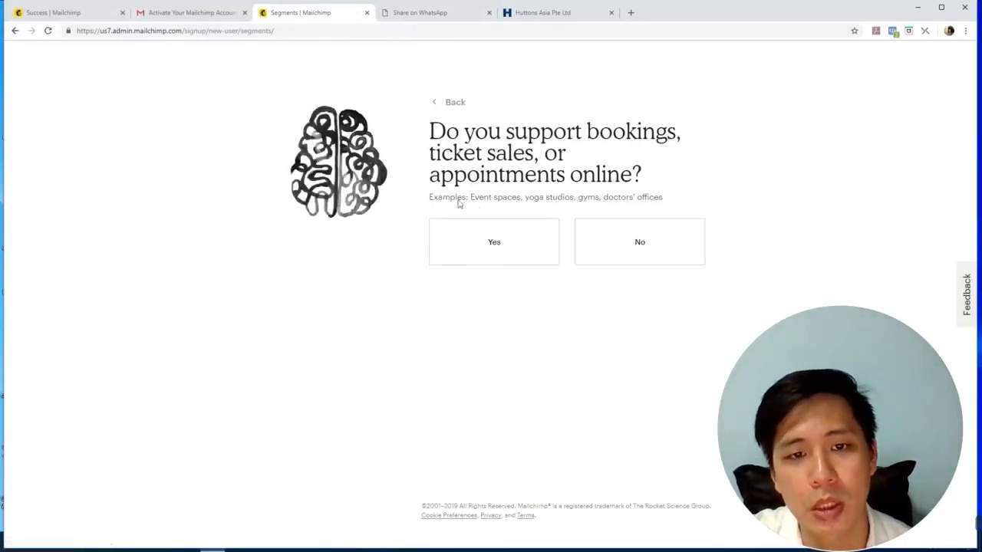
Step: Answer No to bookings, customer interaction, content earnings and onboarding, Yes to selling online, and decline the bundle
{"action": "left_click", "coordinate": [673, 259]}
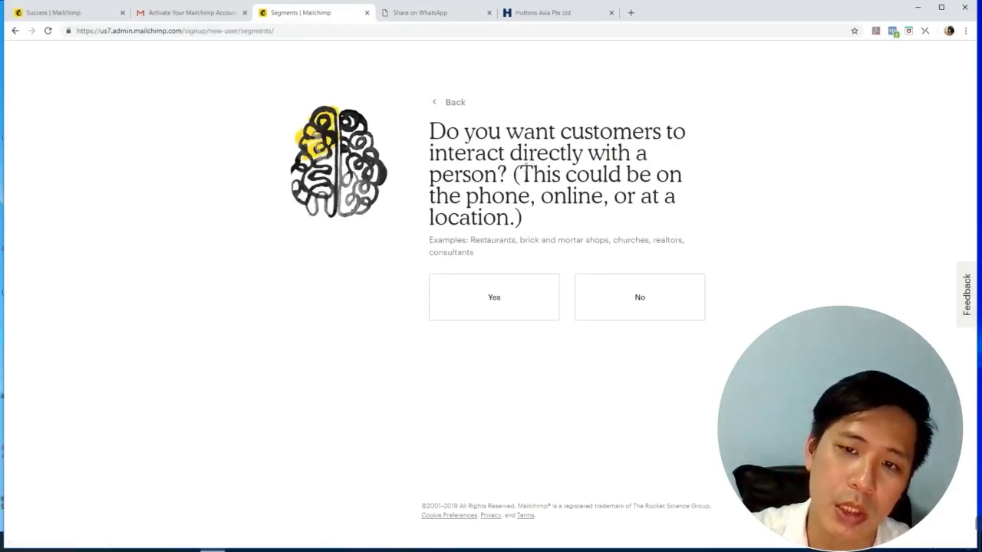
{"action": "left_click", "coordinate": [658, 299]}
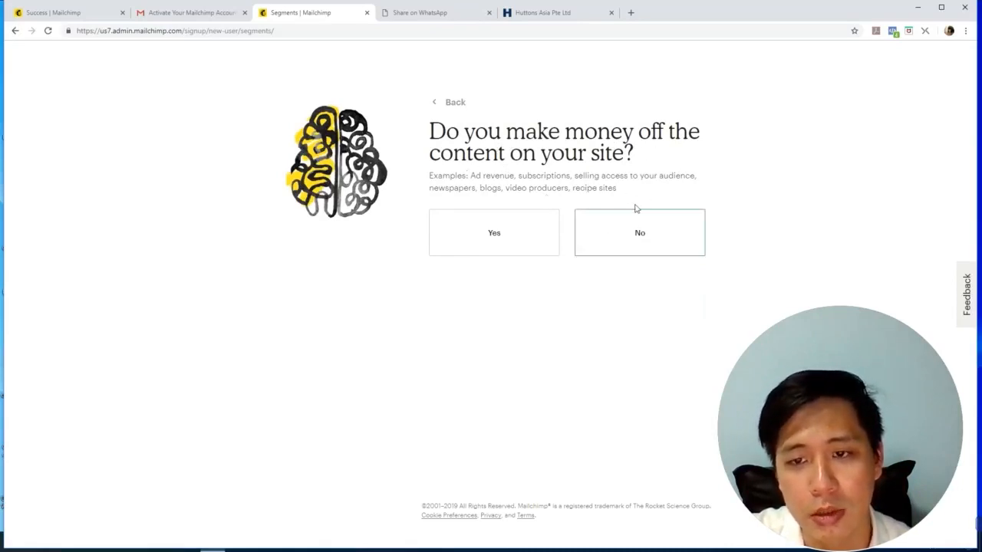
{"action": "left_click", "coordinate": [640, 243]}
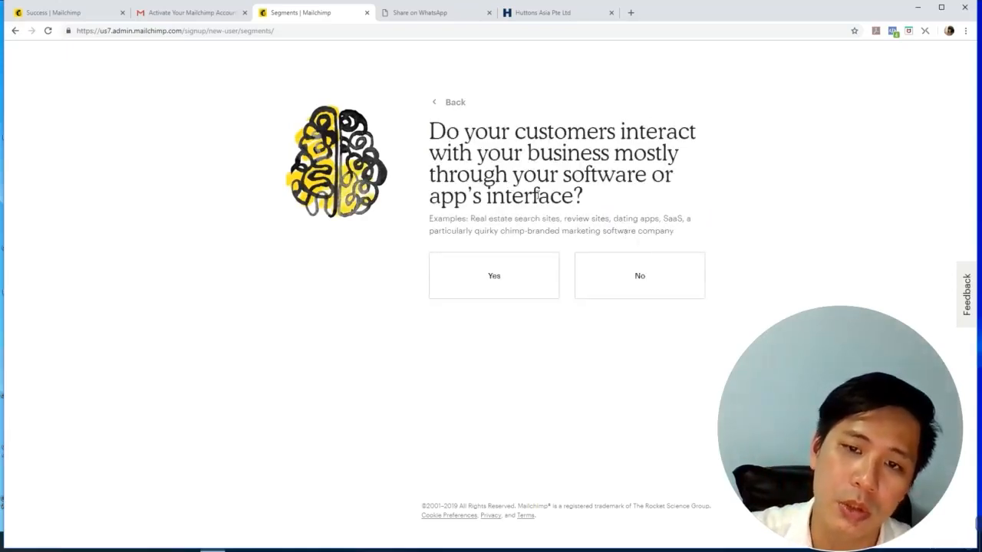
{"action": "left_click", "coordinate": [641, 278]}
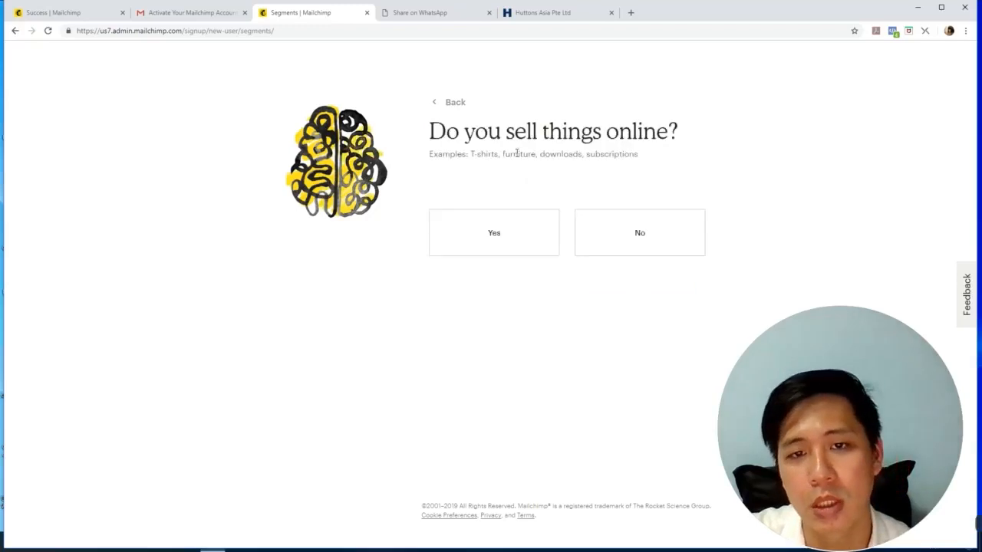
{"action": "left_click", "coordinate": [495, 234]}
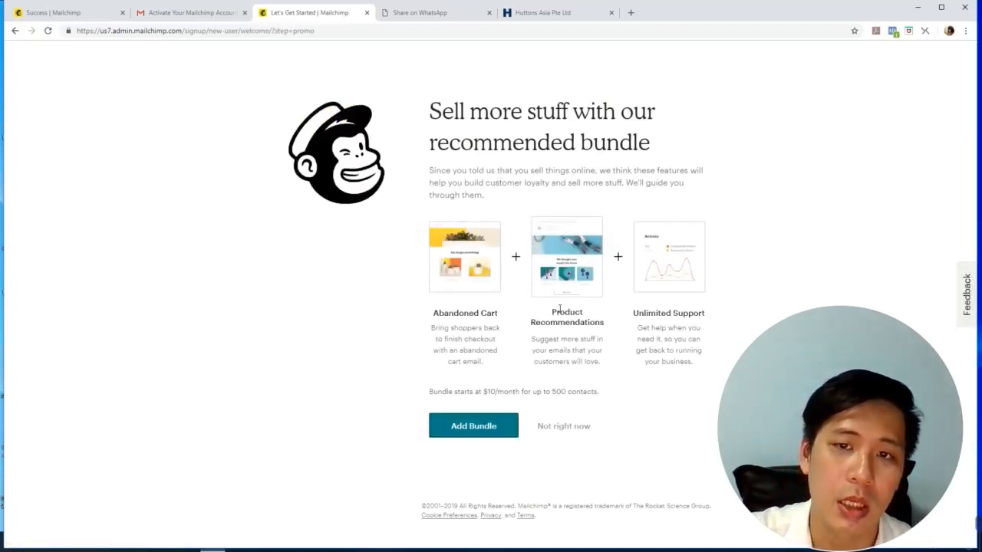
{"action": "left_click", "coordinate": [559, 431]}
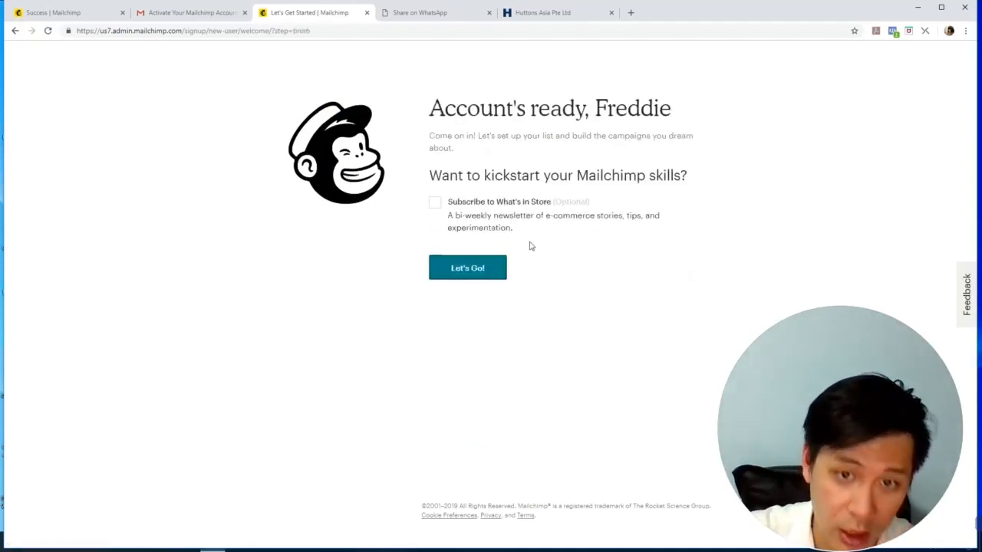
Step: Finish the welcome step with Let's Go! and go to the Campaigns page
{"action": "left_click", "coordinate": [490, 275]}
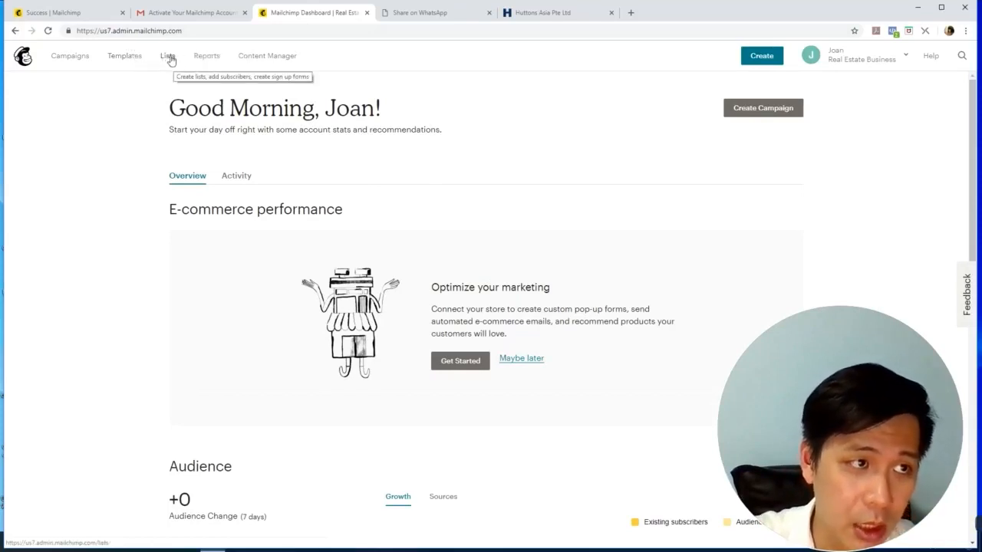
{"action": "left_click", "coordinate": [72, 62]}
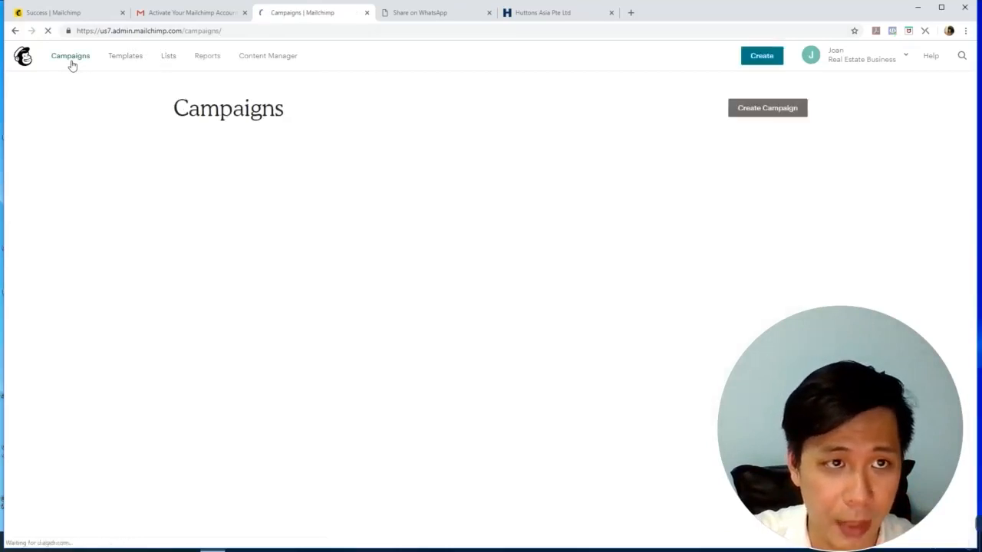
Step: Create an Email campaign named 'The Infiniti Vietnam'
{"action": "left_click", "coordinate": [790, 108]}
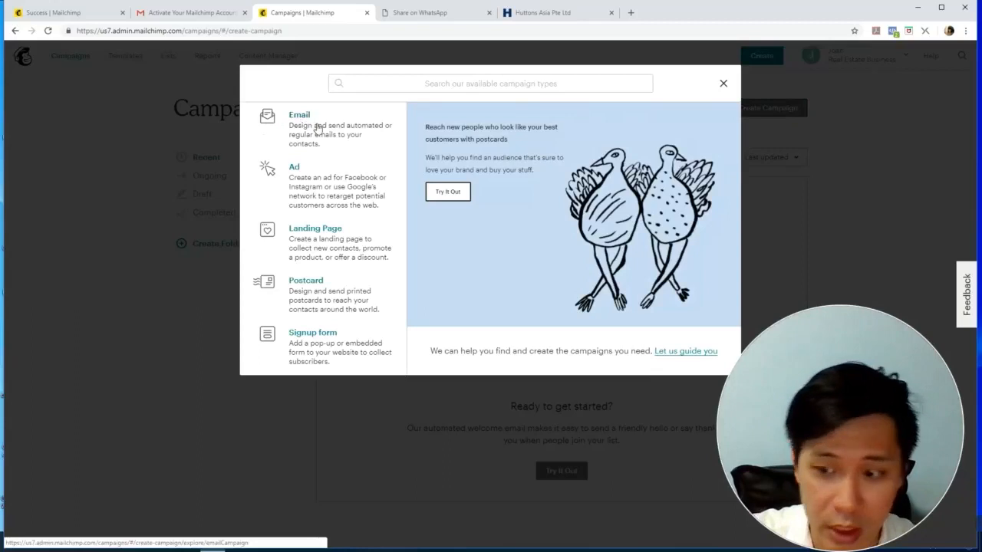
{"action": "left_click", "coordinate": [318, 128]}
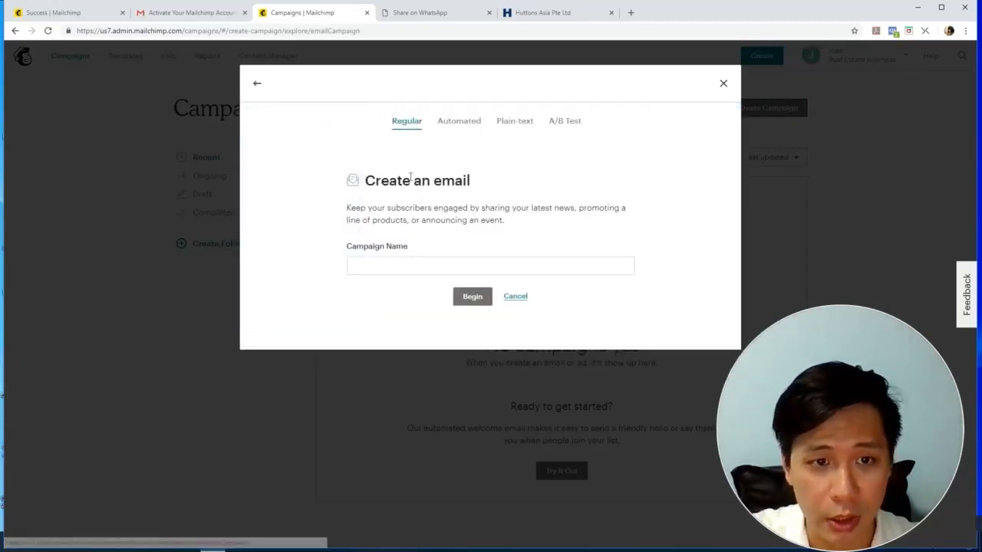
{"action": "left_click", "coordinate": [368, 268]}
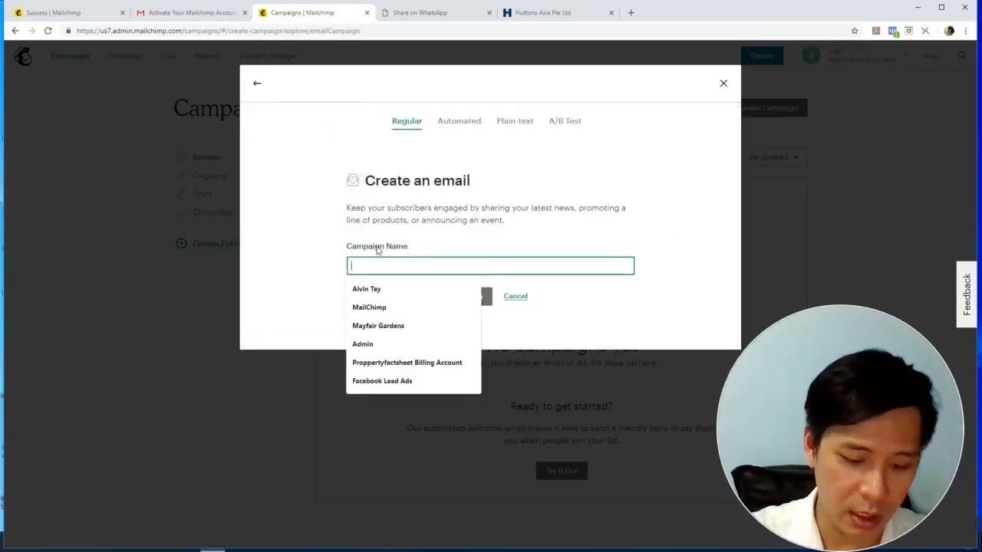
{"action": "type", "text": "V"}
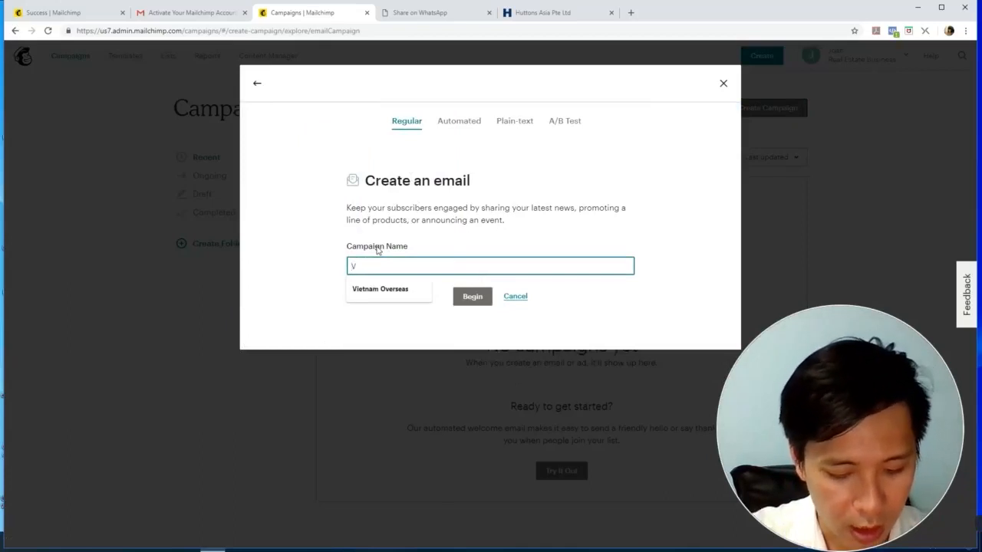
{"action": "key", "text": "BackSpace"}
{"action": "type", "text": "The "}
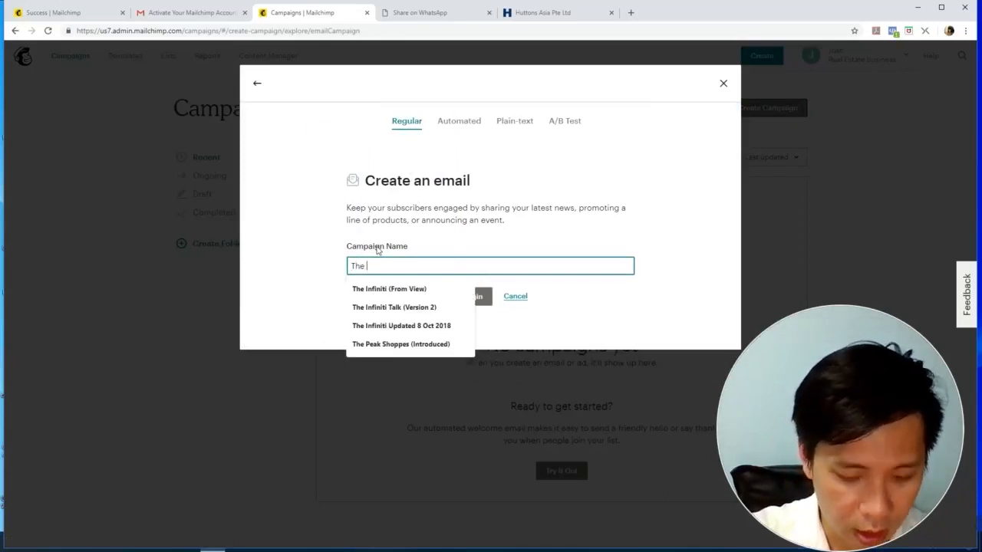
{"action": "type", "text": "Infiniti"}
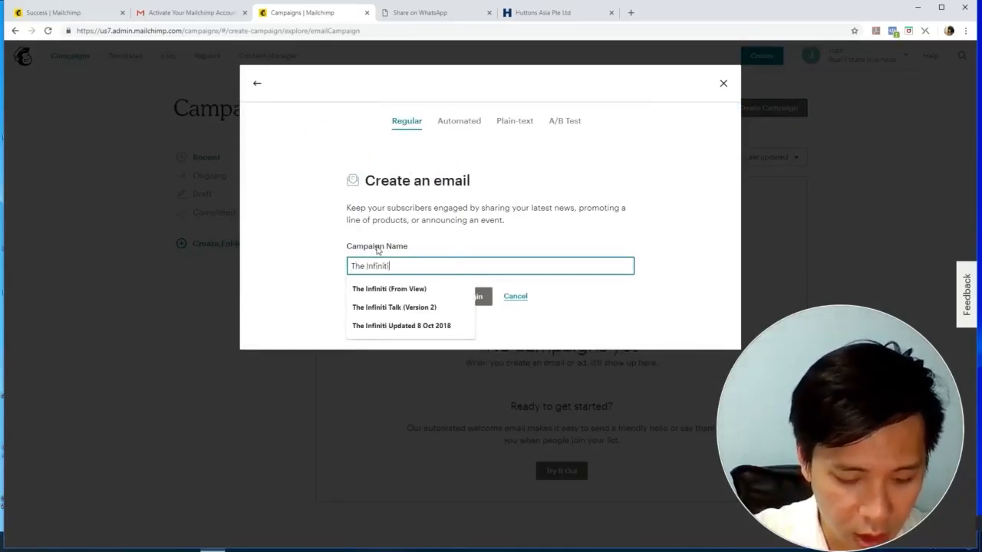
{"action": "type", "text": " Vietnam"}
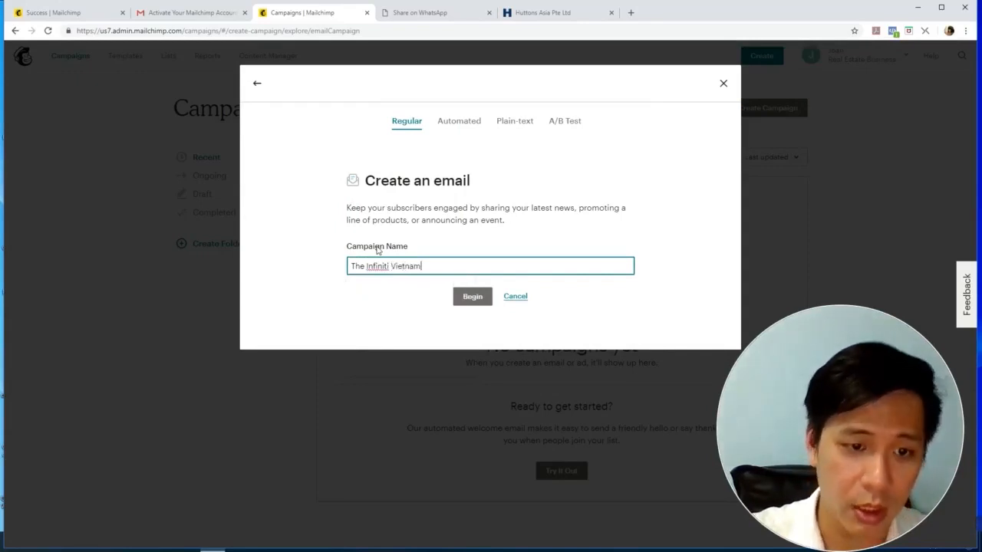
{"action": "left_click", "coordinate": [475, 296]}
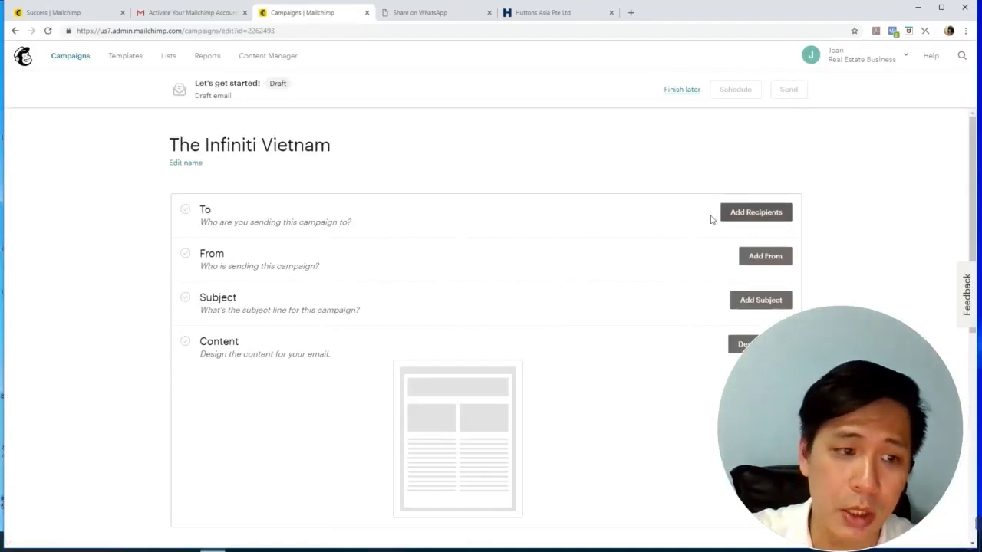
Step: Start designing the email from the Basic layouts' 1 Column template
{"action": "scroll", "coordinate": [602, 224], "scroll_direction": "down", "scroll_amount": 2}
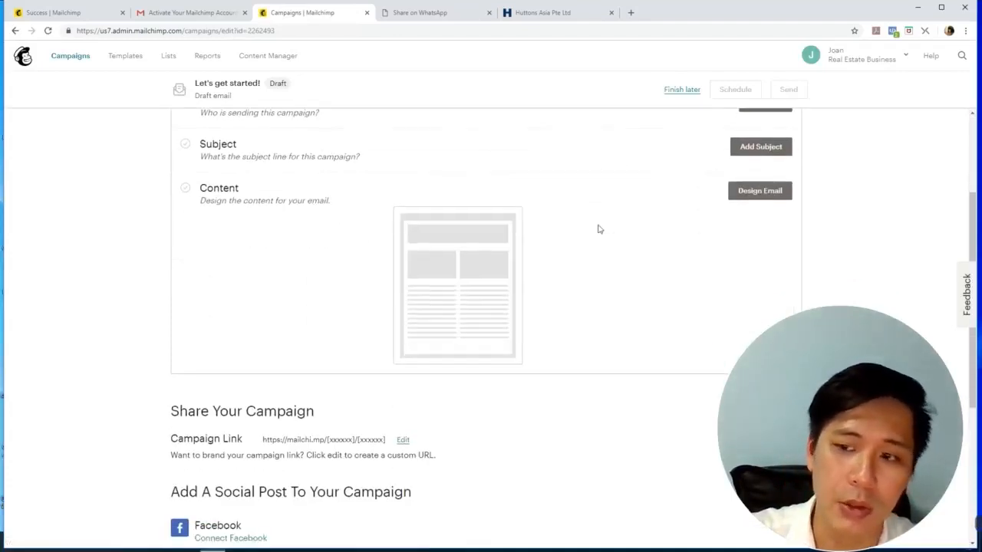
{"action": "left_click", "coordinate": [774, 193]}
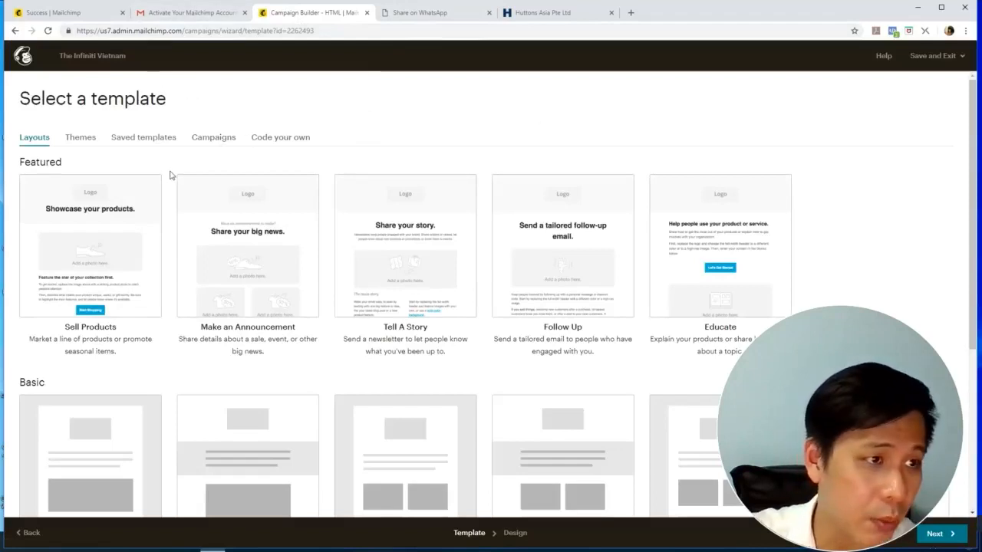
{"action": "scroll", "coordinate": [167, 184], "scroll_direction": "down", "scroll_amount": 3}
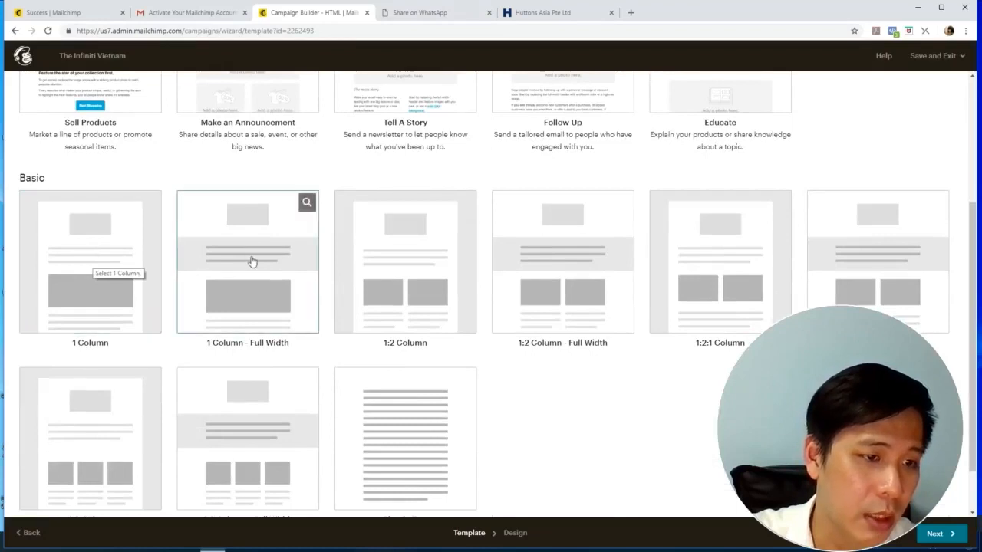
{"action": "left_click", "coordinate": [94, 251]}
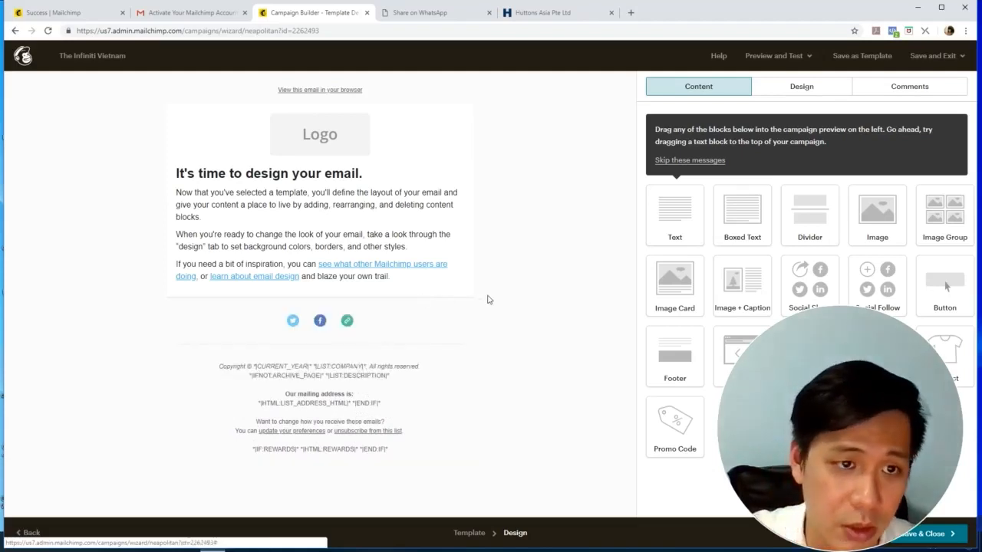
Step: Review the forwarded Infiniti by Keppel Land email in Gmail, then open the draft's intro text block
{"action": "left_click", "coordinate": [192, 14]}
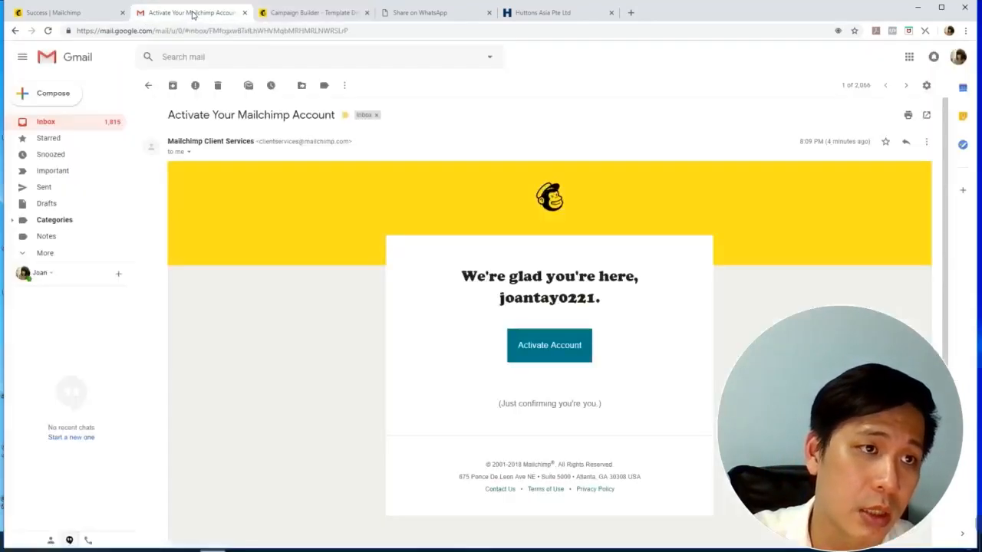
{"action": "left_click", "coordinate": [88, 121]}
{"action": "left_click", "coordinate": [220, 158]}
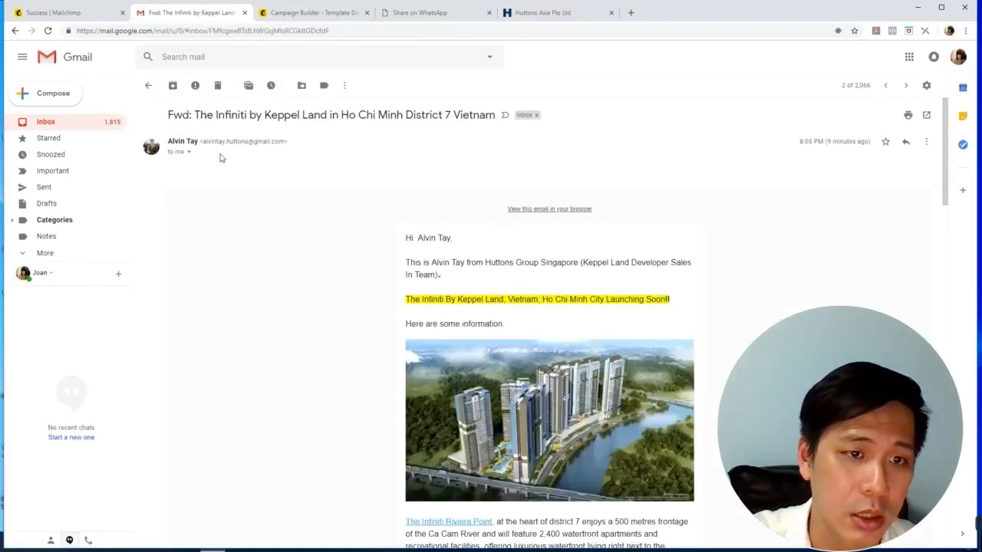
{"action": "scroll", "coordinate": [528, 179], "scroll_direction": "down", "scroll_amount": 1}
{"action": "scroll", "coordinate": [461, 146], "scroll_direction": "up", "scroll_amount": 1}
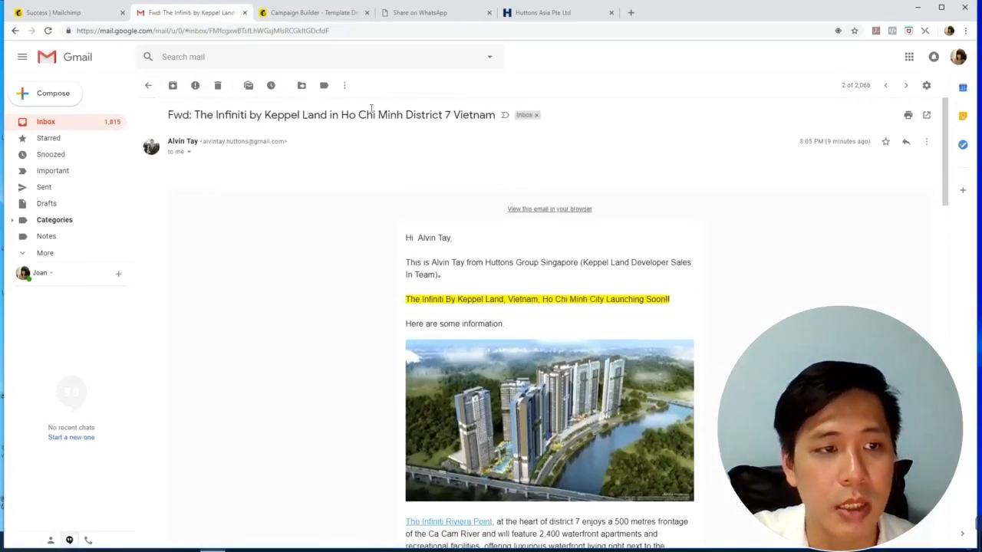
{"action": "left_click", "coordinate": [291, 14]}
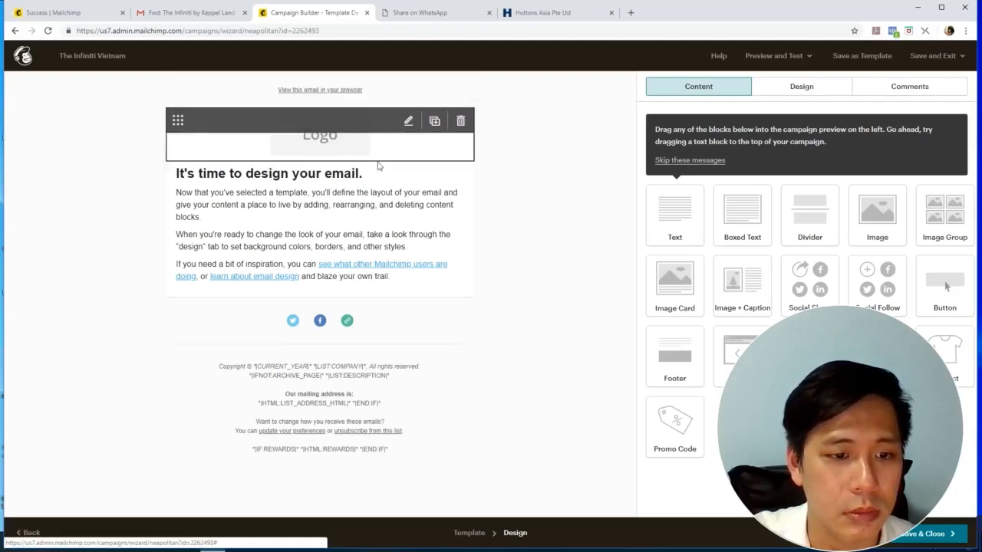
{"action": "left_click", "coordinate": [339, 207]}
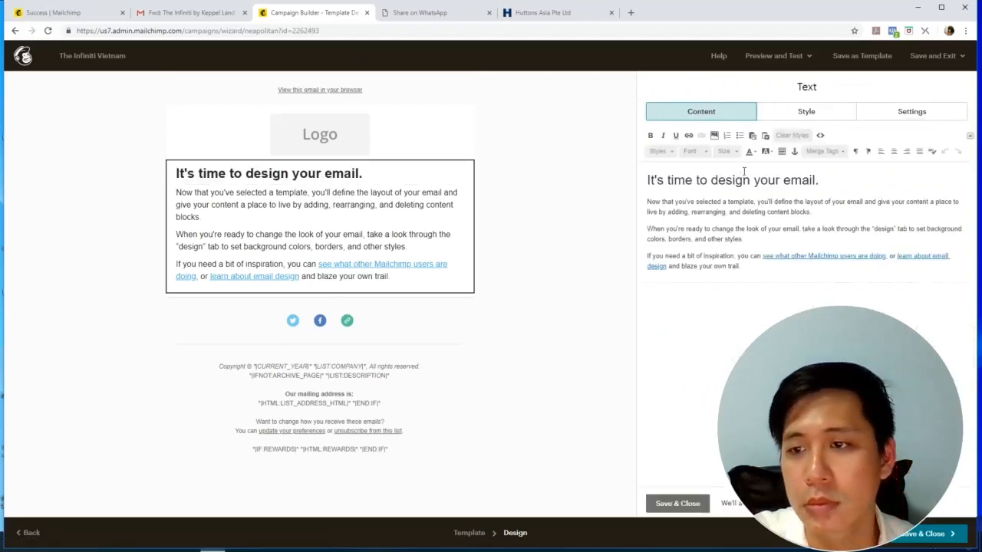
Step: Replace the placeholder with the Gmail email's greeting, intro, 'Launching Soon!!' and 'Here are some information.' lines
{"action": "left_click_drag", "start_coordinate": [767, 270], "coordinate": [641, 168]}
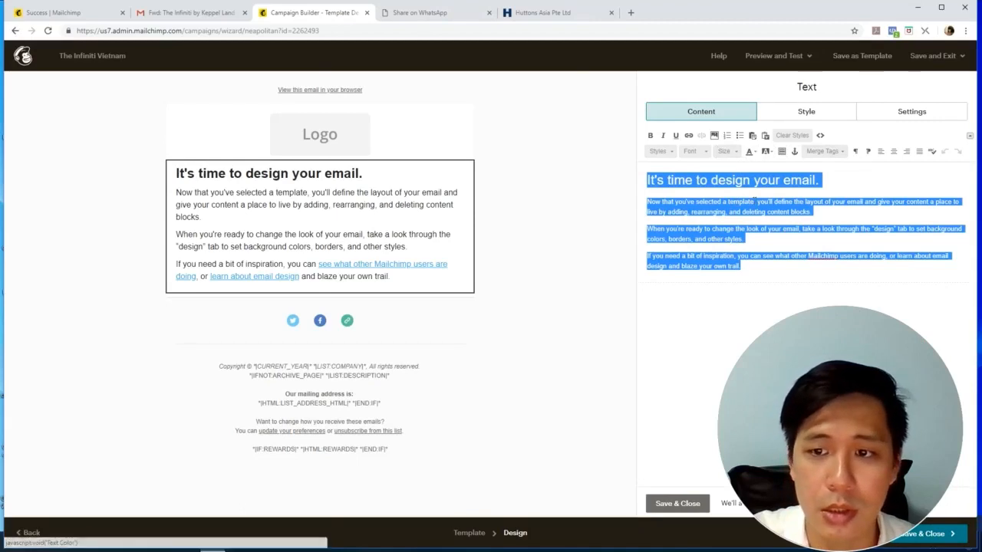
{"action": "left_click", "coordinate": [186, 13]}
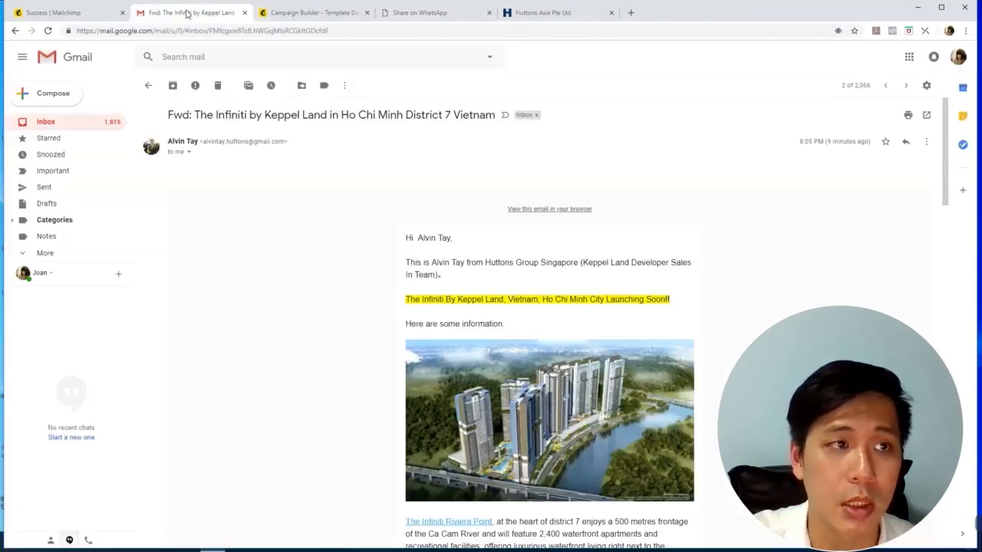
{"action": "left_click_drag", "start_coordinate": [504, 322], "coordinate": [405, 236]}
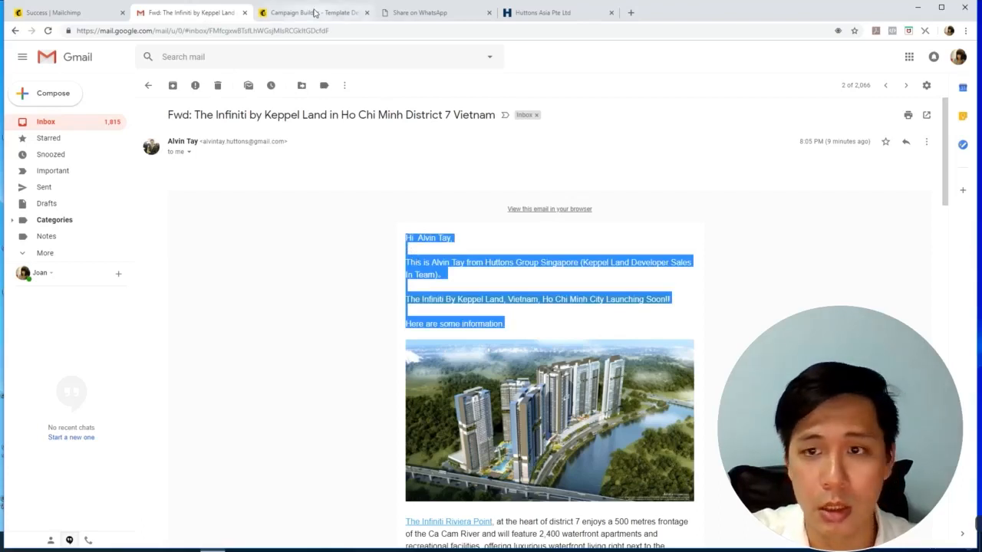
{"action": "left_click", "coordinate": [310, 11]}
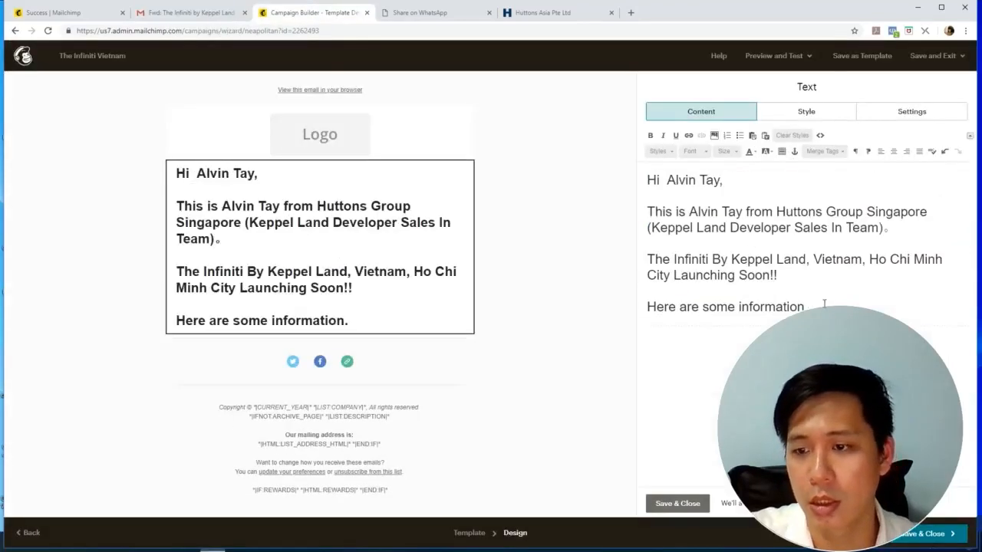
Step: Clear the pasted intro's bold, oversized styles and save the text block
{"action": "left_click_drag", "start_coordinate": [813, 306], "coordinate": [649, 168]}
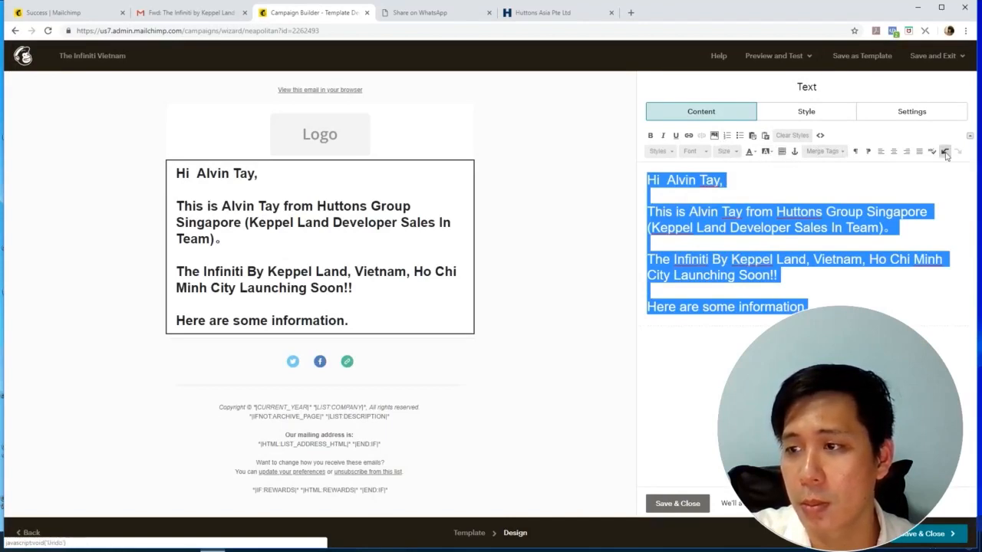
{"action": "left_click", "coordinate": [787, 138]}
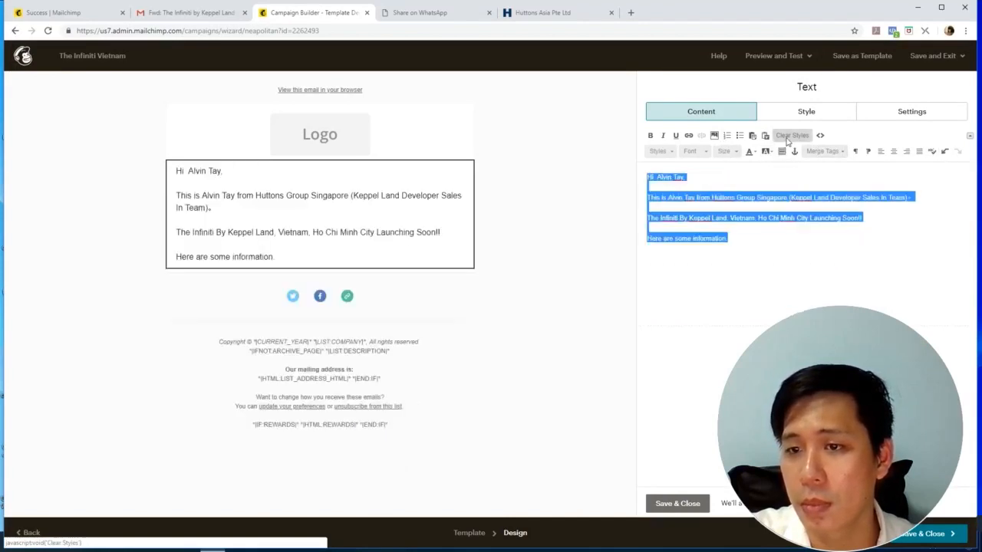
{"action": "left_click", "coordinate": [736, 235]}
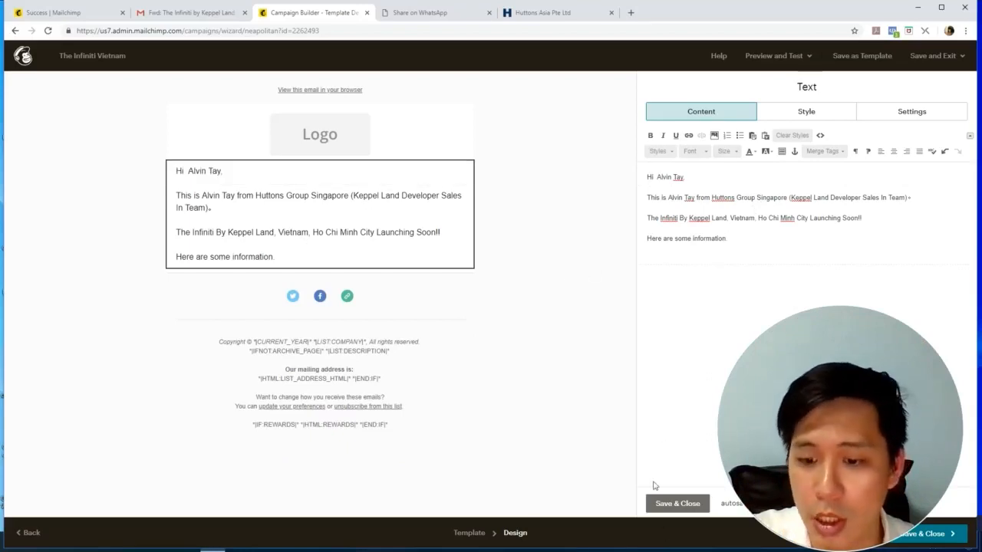
{"action": "left_click", "coordinate": [676, 503]}
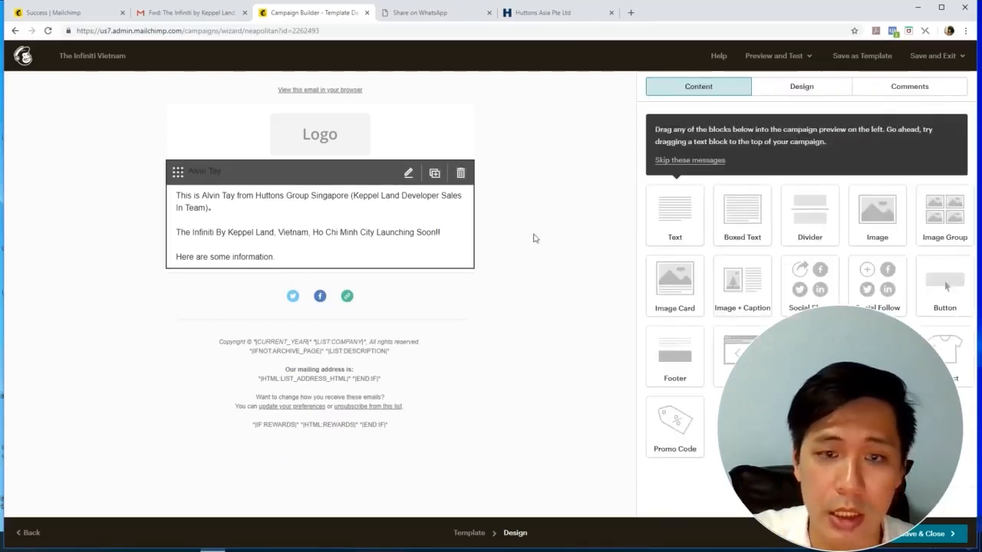
Step: Place an image block below the intro and upload unnamed.jpg, the riverside condo rendering
{"action": "left_click_drag", "start_coordinate": [876, 213], "coordinate": [280, 266]}
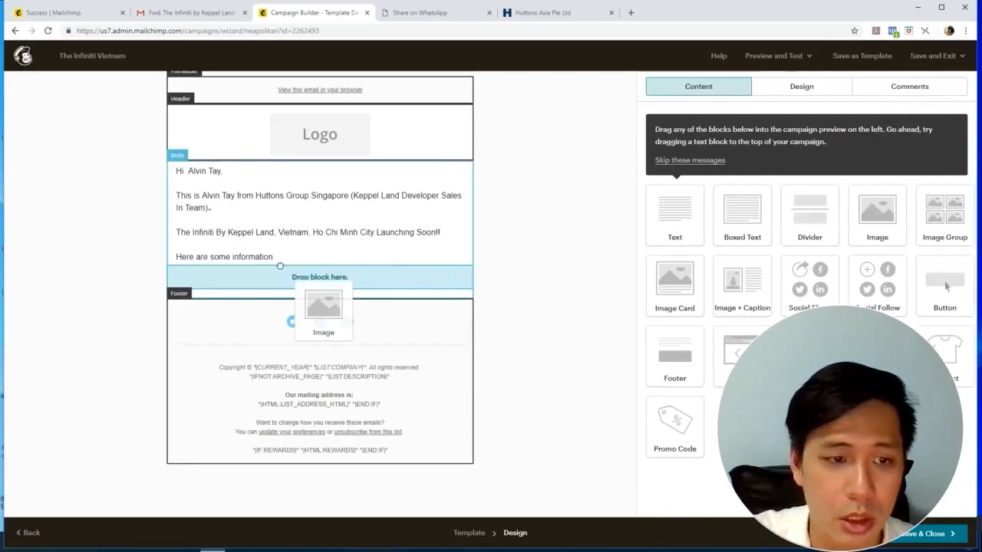
{"action": "left_click_drag", "start_coordinate": [356, 271], "coordinate": [361, 264]}
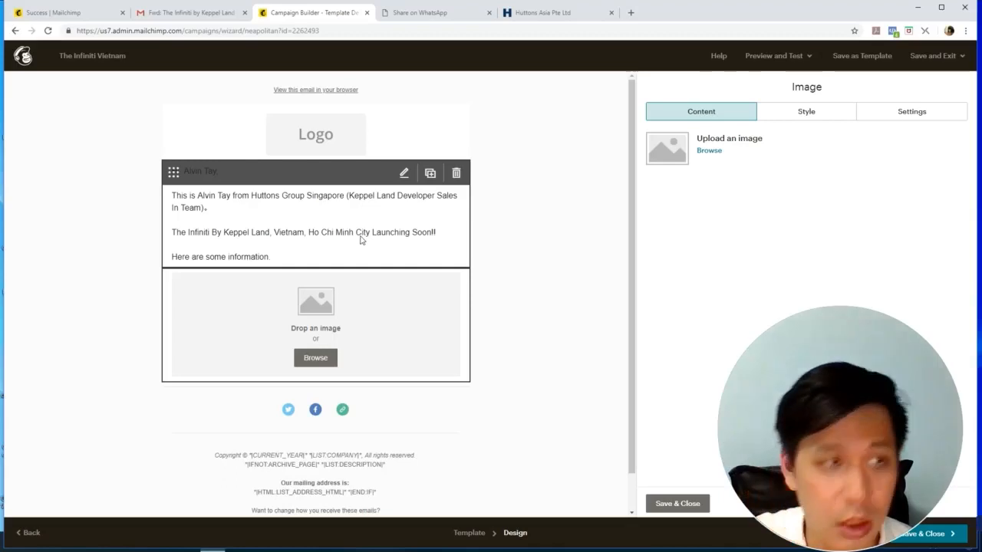
{"action": "left_click", "coordinate": [716, 151]}
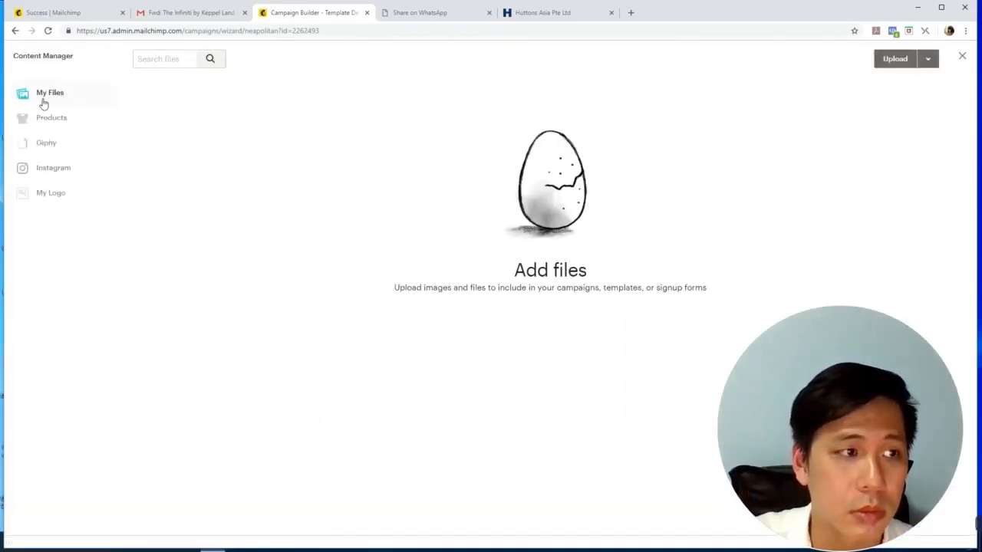
{"action": "left_click", "coordinate": [882, 59]}
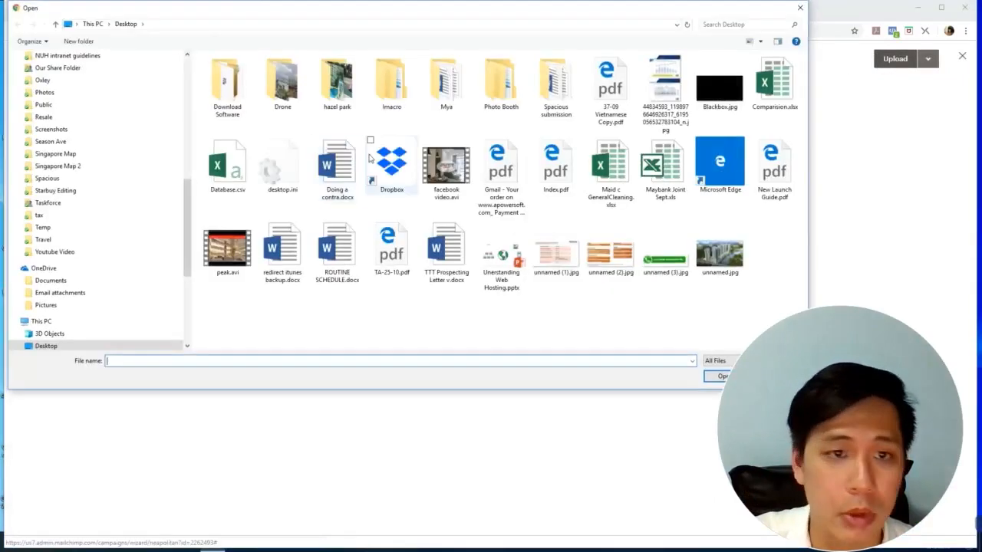
{"action": "double_click", "coordinate": [715, 251]}
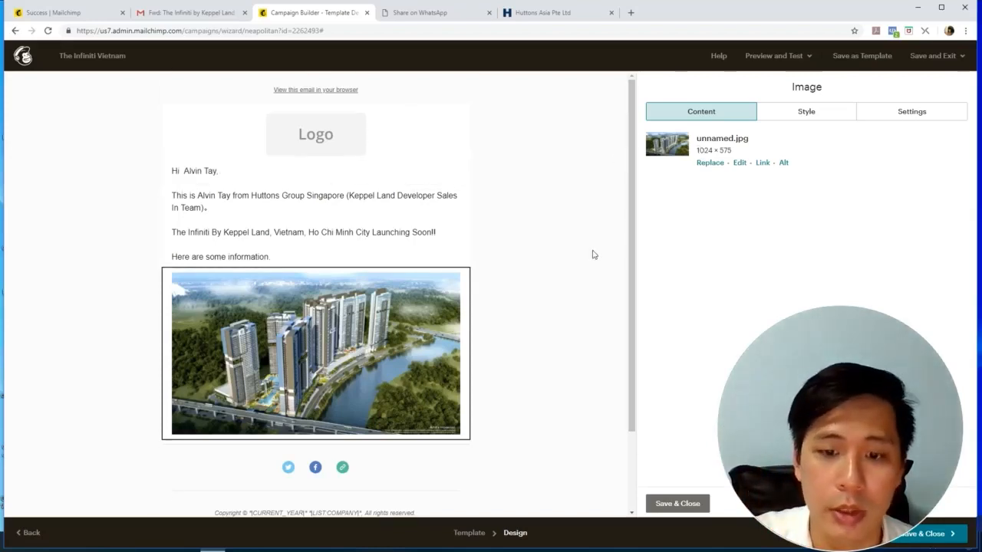
Step: Save the image block and add a new text block below the picture
{"action": "left_click", "coordinate": [668, 500]}
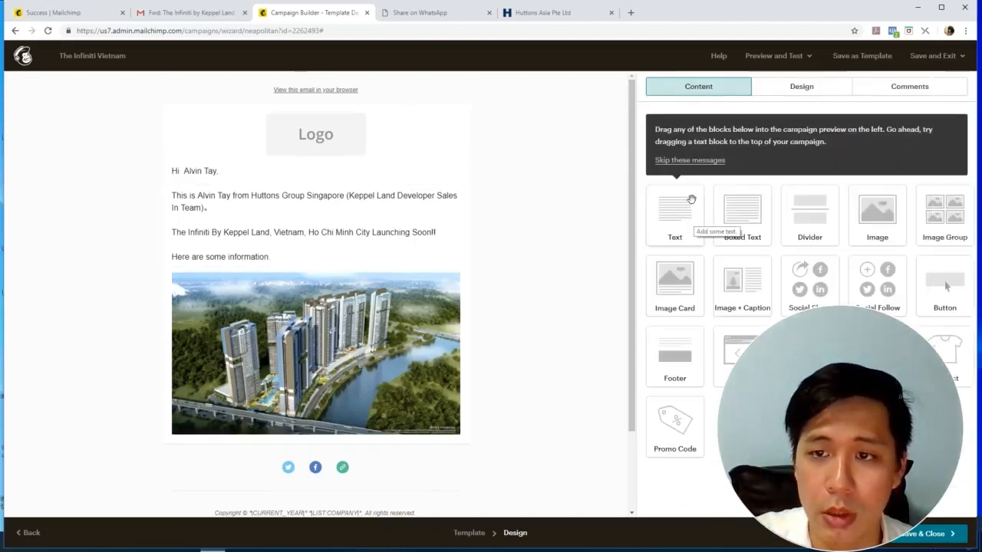
{"action": "left_click", "coordinate": [311, 330]}
{"action": "left_click", "coordinate": [278, 219]}
{"action": "left_click", "coordinate": [398, 331]}
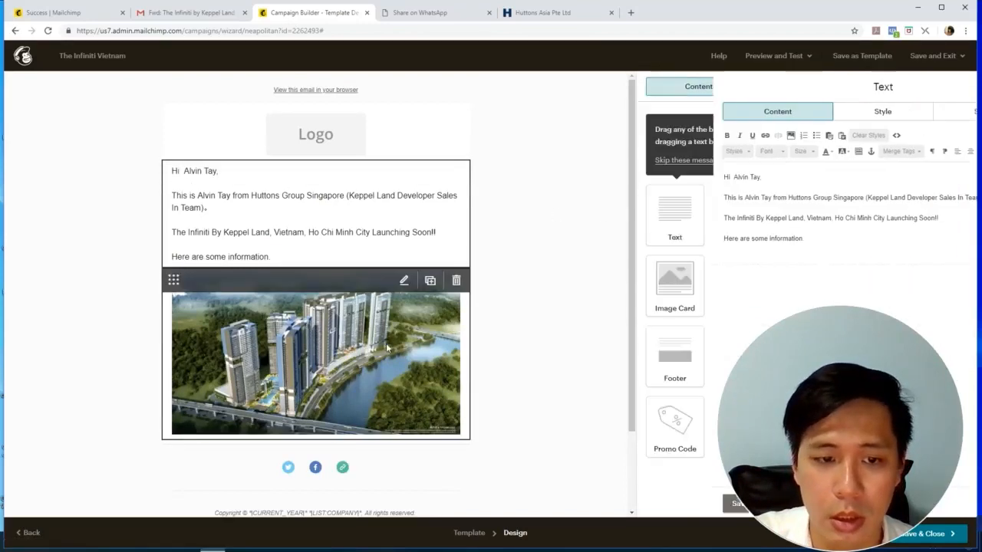
{"action": "left_click", "coordinate": [675, 503]}
{"action": "left_click_drag", "start_coordinate": [662, 220], "coordinate": [304, 434]}
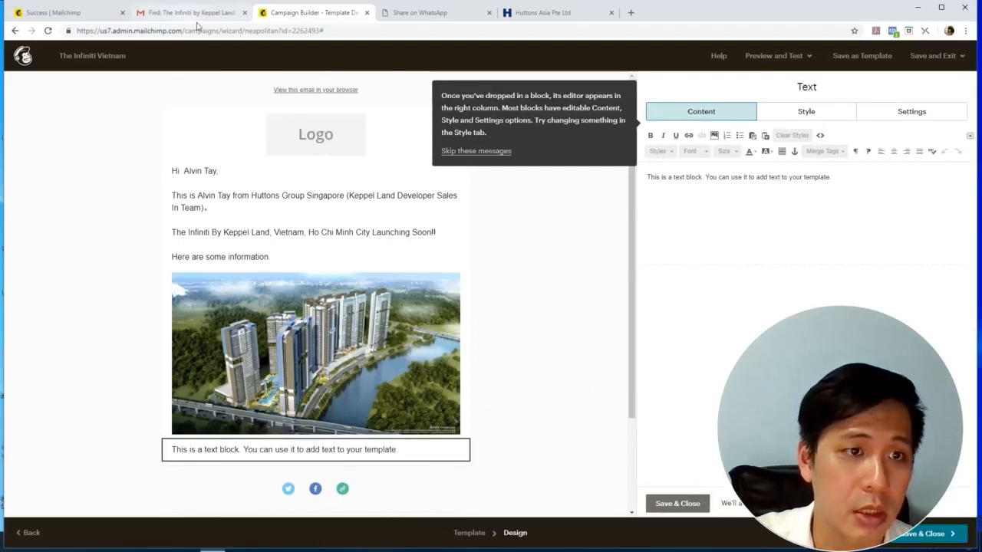
{"action": "left_click", "coordinate": [476, 151]}
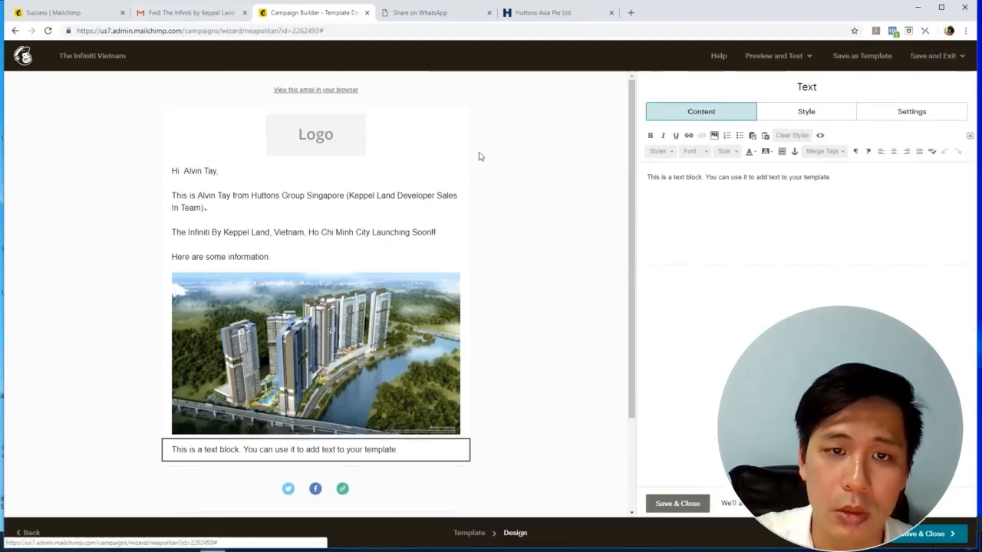
Step: Delete the Logo placeholder block and move the greeting text to the email's top
{"action": "left_click", "coordinate": [454, 121]}
{"action": "left_click", "coordinate": [368, 337]}
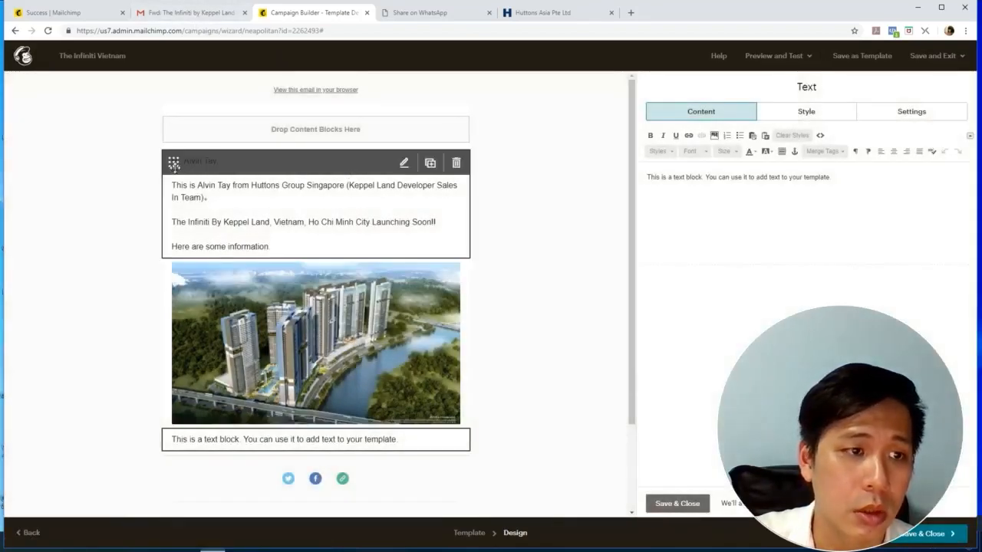
{"action": "left_click", "coordinate": [216, 165]}
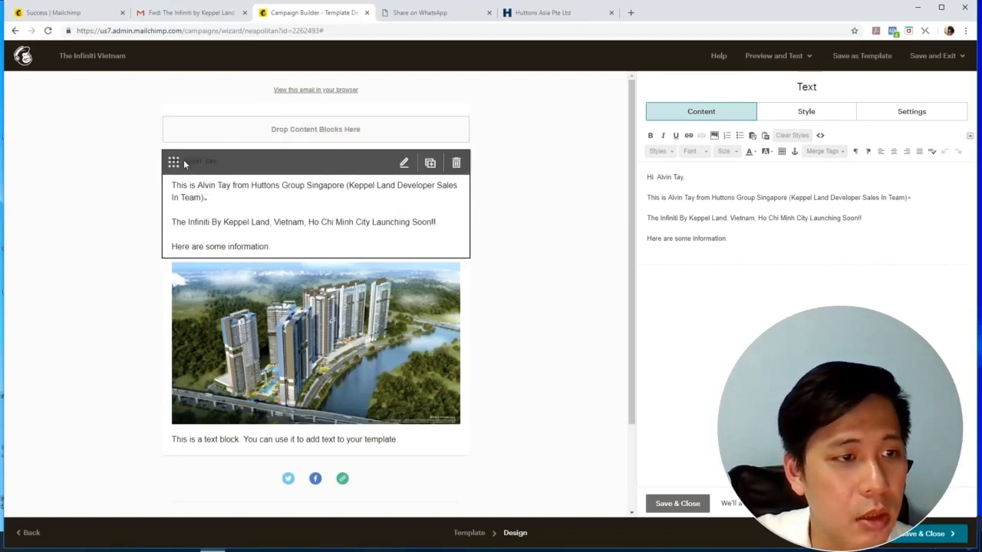
{"action": "left_click_drag", "start_coordinate": [173, 161], "coordinate": [215, 132]}
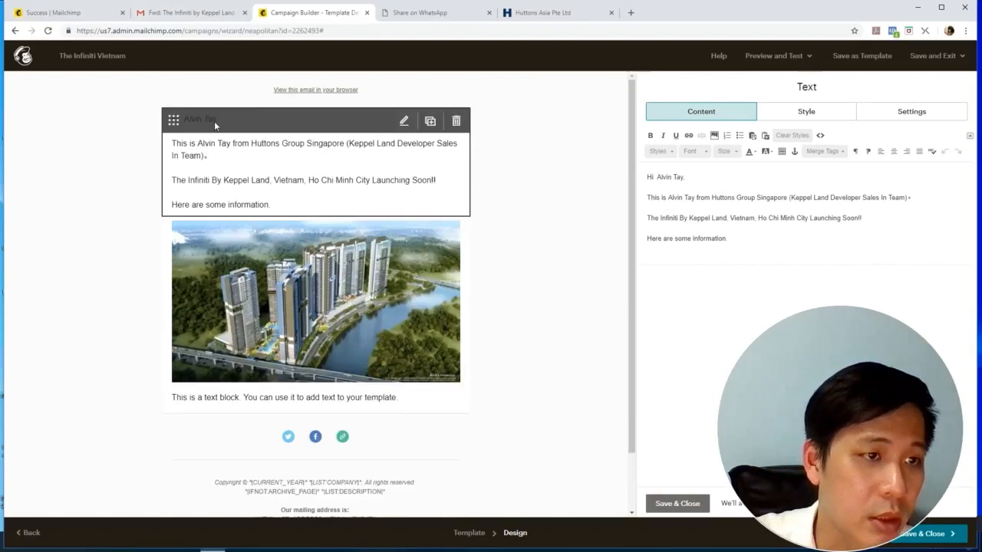
Step: Copy the Infiniti project details from the forwarded Gmail message
{"action": "left_click", "coordinate": [188, 13]}
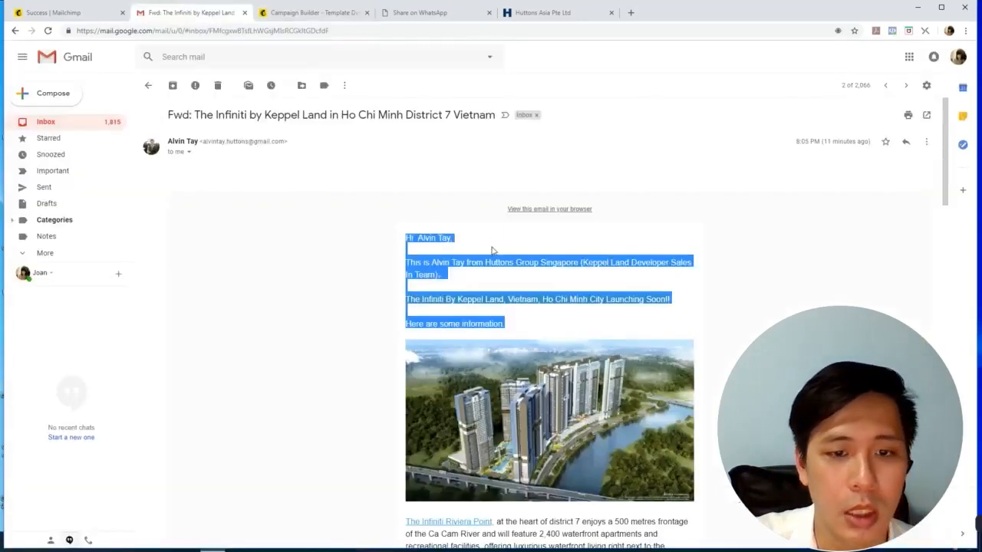
{"action": "scroll", "coordinate": [493, 250], "scroll_direction": "down", "scroll_amount": 5}
{"action": "left_click_drag", "start_coordinate": [406, 165], "coordinate": [568, 410]}
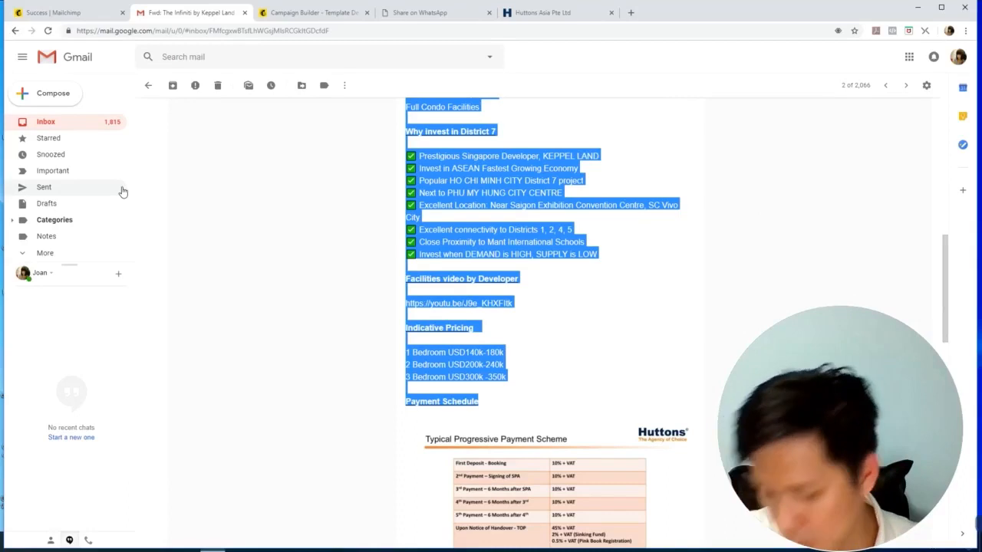
{"action": "scroll", "coordinate": [507, 184], "scroll_direction": "up", "scroll_amount": 1}
{"action": "scroll", "coordinate": [507, 184], "scroll_direction": "up", "scroll_amount": 2}
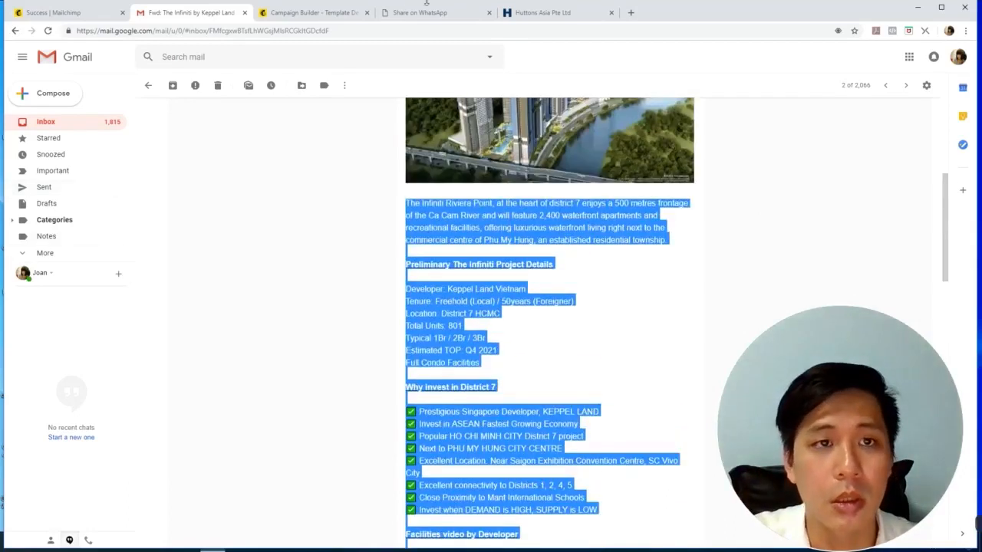
{"action": "left_click", "coordinate": [313, 12]}
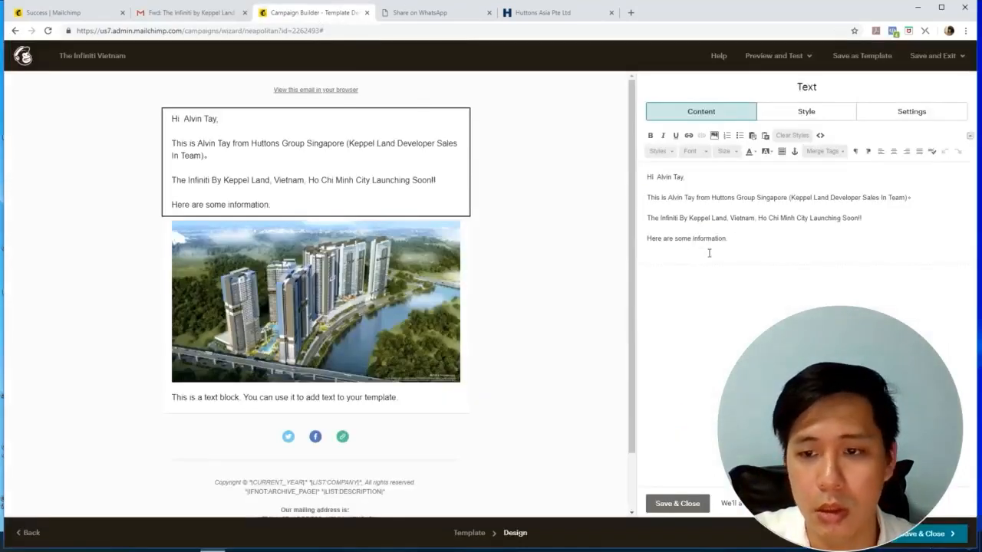
Step: Paste the project description, District 7 reasons and pricing over the placeholder text, then save
{"action": "left_click", "coordinate": [307, 397]}
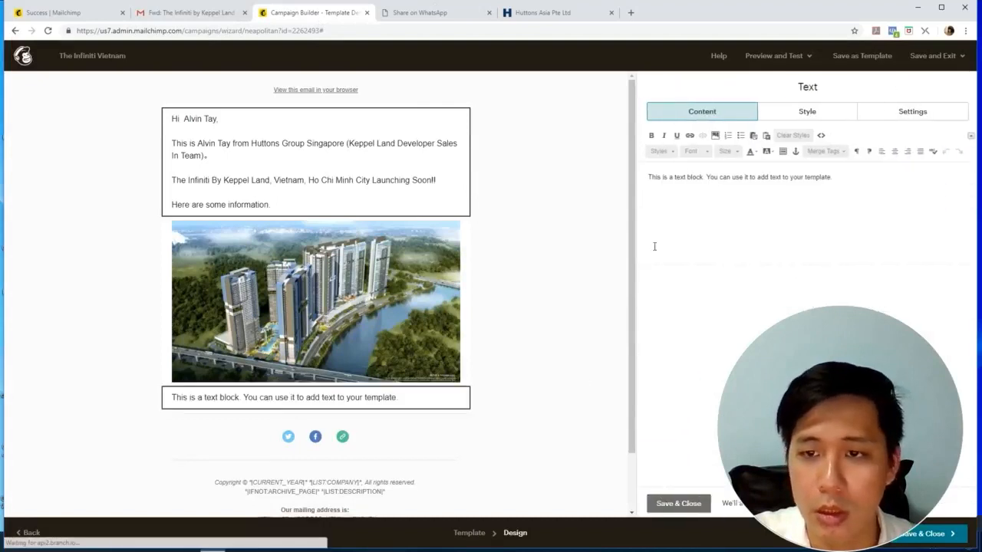
{"action": "left_click_drag", "start_coordinate": [859, 184], "coordinate": [519, 161]}
{"action": "key", "text": "ctrl+v"}
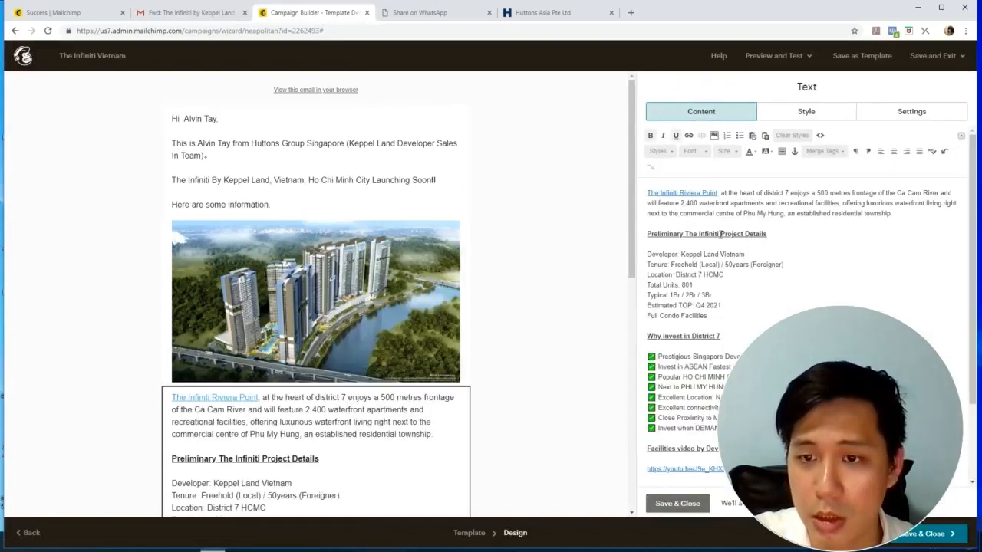
{"action": "scroll", "coordinate": [710, 261], "scroll_direction": "down", "scroll_amount": 3}
{"action": "scroll", "coordinate": [712, 287], "scroll_direction": "up", "scroll_amount": 3}
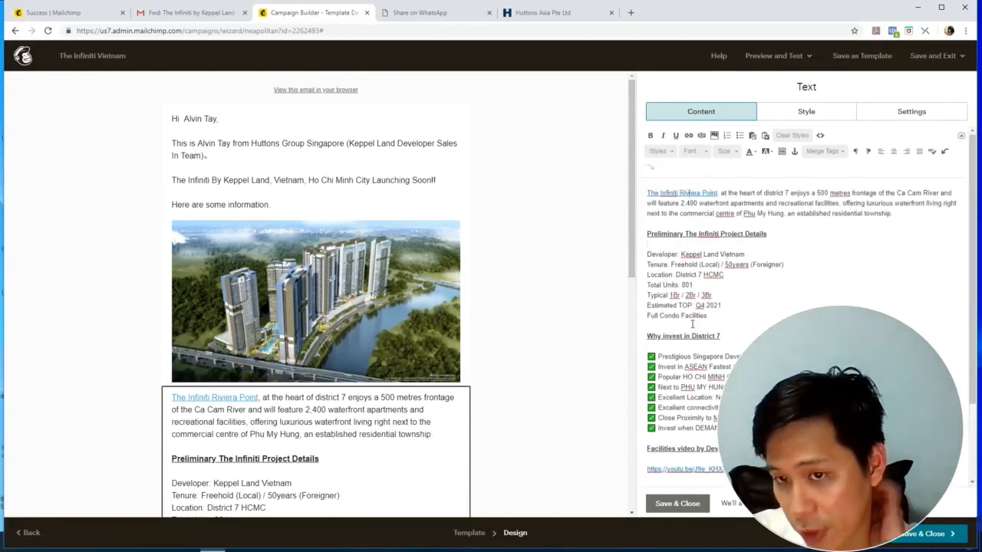
{"action": "scroll", "coordinate": [666, 357], "scroll_direction": "down", "scroll_amount": 3}
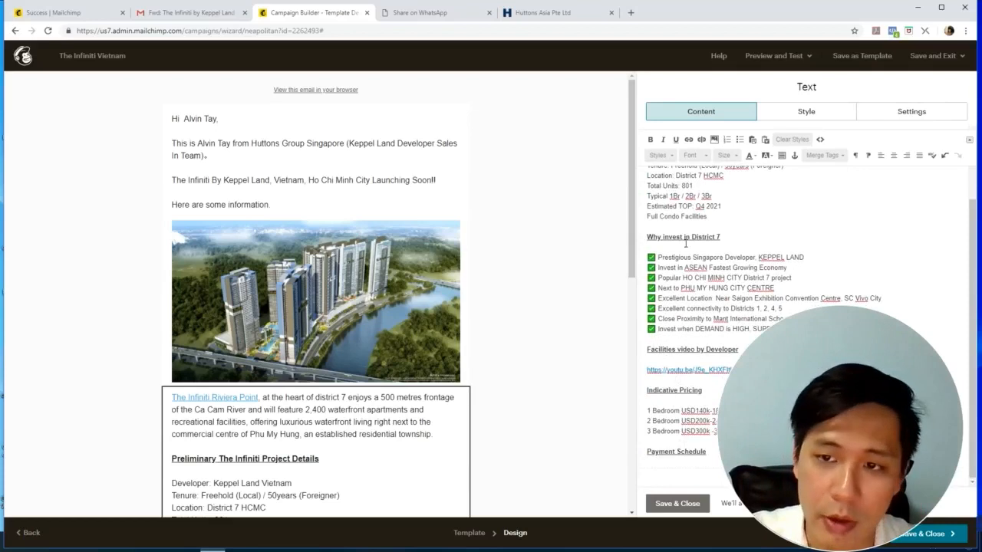
{"action": "scroll", "coordinate": [685, 244], "scroll_direction": "up", "scroll_amount": 3}
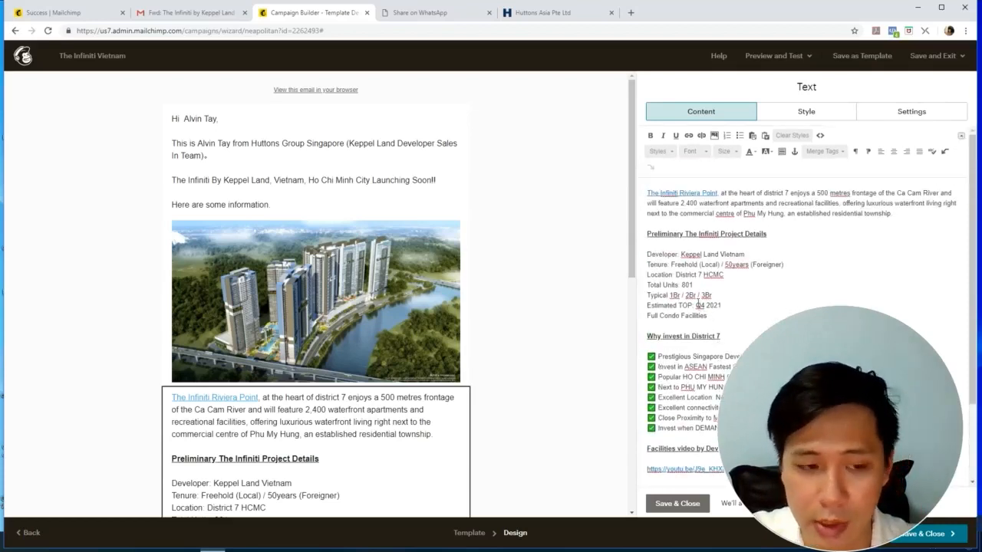
{"action": "scroll", "coordinate": [683, 445], "scroll_direction": "down", "scroll_amount": 3}
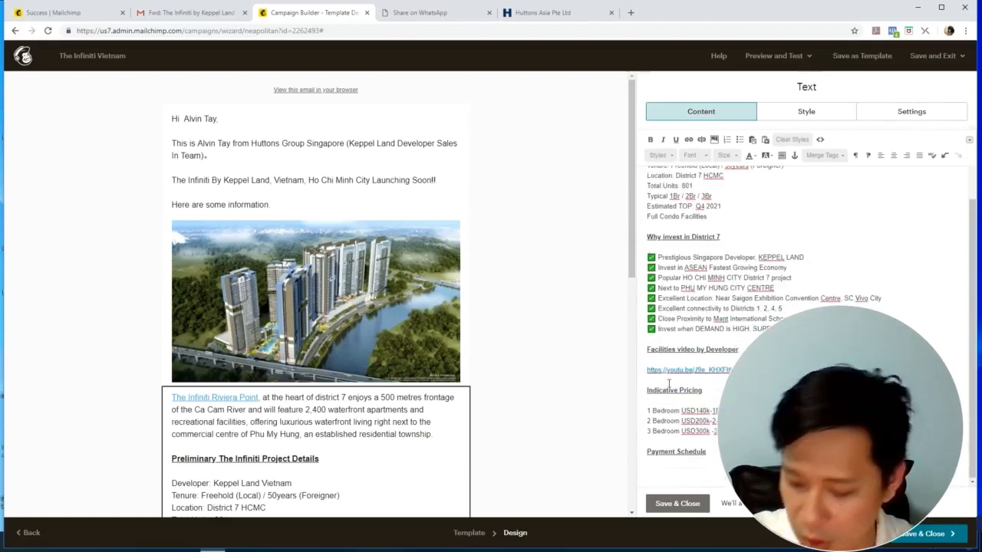
{"action": "left_click", "coordinate": [685, 503]}
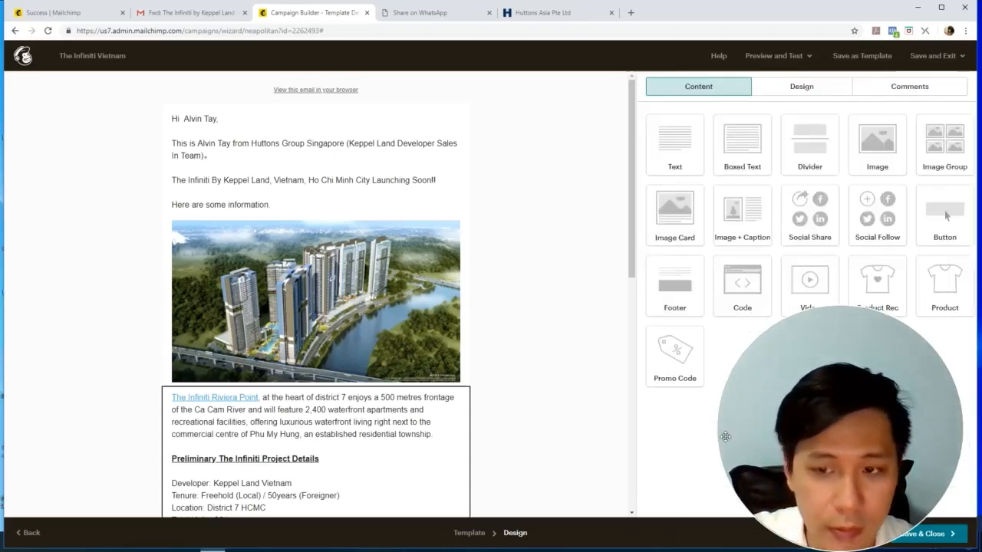
Step: Change the greeting to 'Hi *|FNAME|*,' with the first-name merge tag and save
{"action": "left_click", "coordinate": [311, 201]}
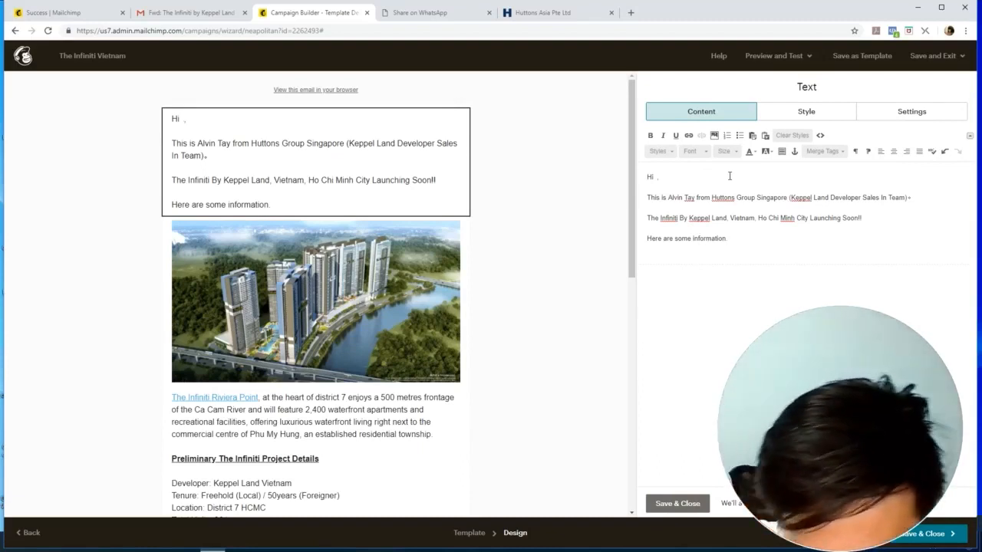
{"action": "type", "text": "*"}
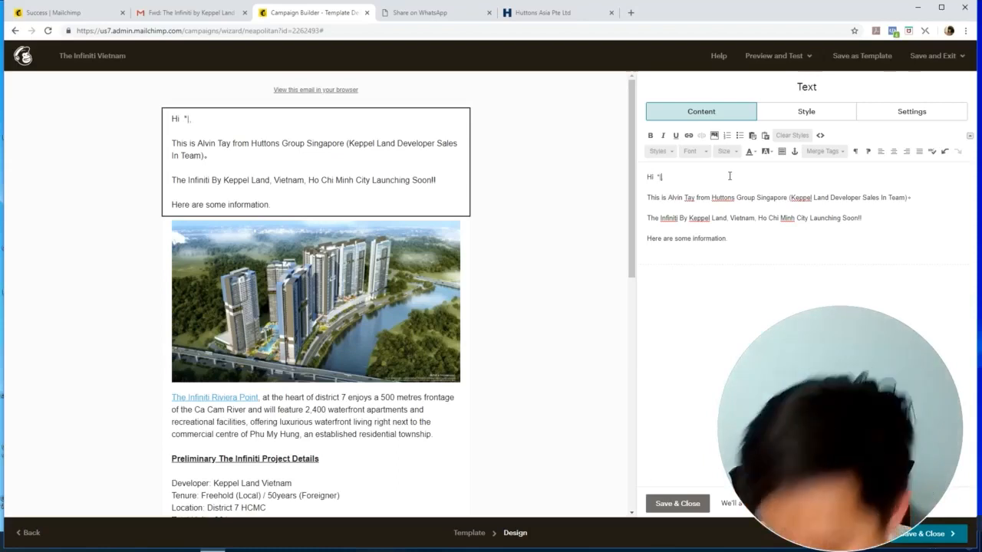
{"action": "type", "text": "|FNAME"}
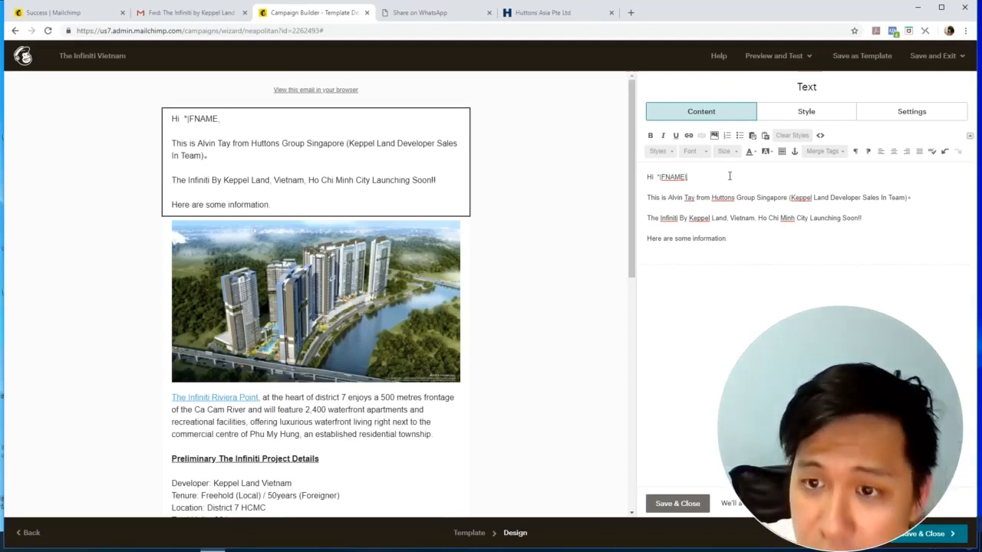
{"action": "type", "text": "|*"}
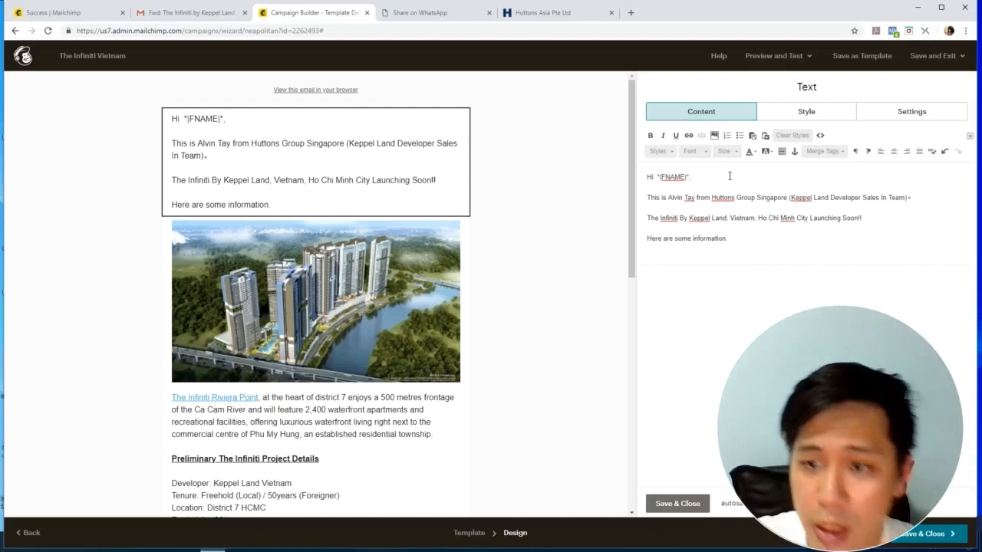
{"action": "left_click", "coordinate": [679, 504]}
Step: Add an image block under Payment Schedule and check the payment table in the Gmail email
{"action": "scroll", "coordinate": [357, 372], "scroll_direction": "down", "scroll_amount": 4}
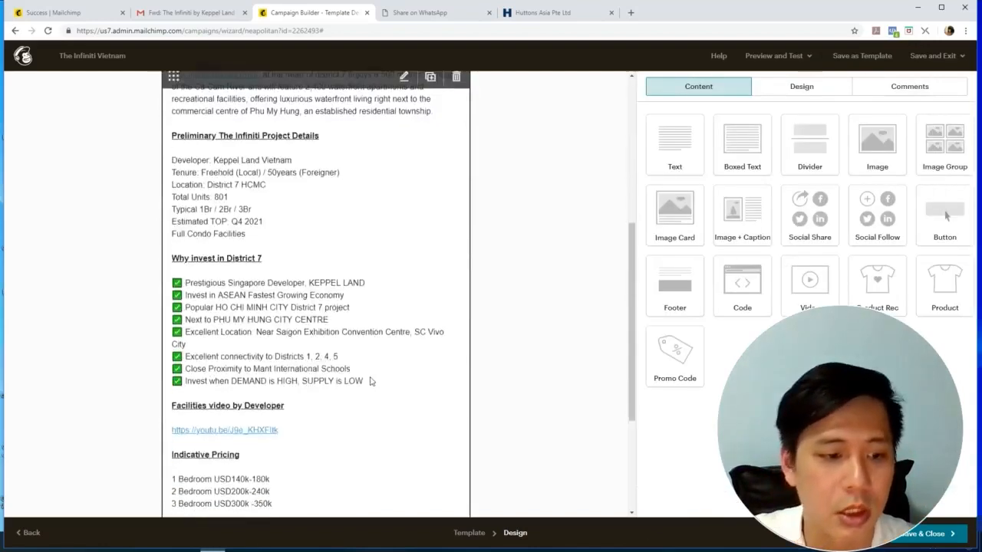
{"action": "scroll", "coordinate": [371, 381], "scroll_direction": "down", "scroll_amount": 3}
{"action": "left_click_drag", "start_coordinate": [870, 150], "coordinate": [222, 326]}
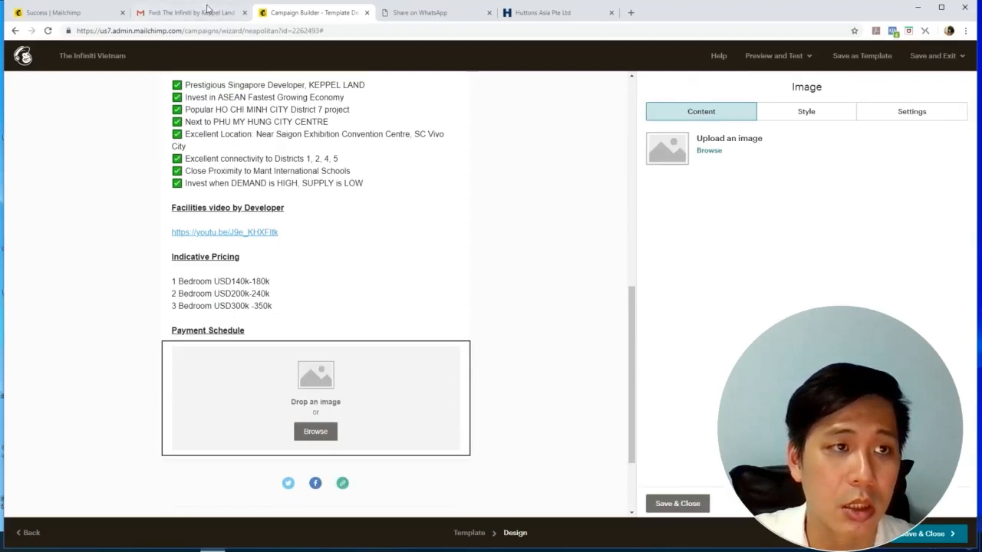
{"action": "left_click", "coordinate": [207, 9]}
{"action": "scroll", "coordinate": [485, 220], "scroll_direction": "down", "scroll_amount": 8}
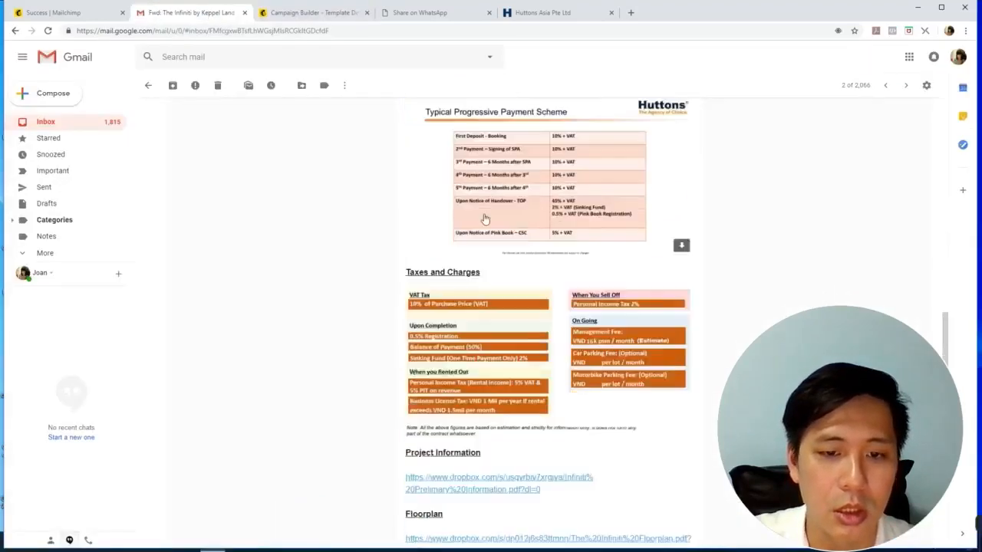
{"action": "scroll", "coordinate": [485, 219], "scroll_direction": "up", "scroll_amount": 3}
{"action": "scroll", "coordinate": [577, 262], "scroll_direction": "down", "scroll_amount": 1}
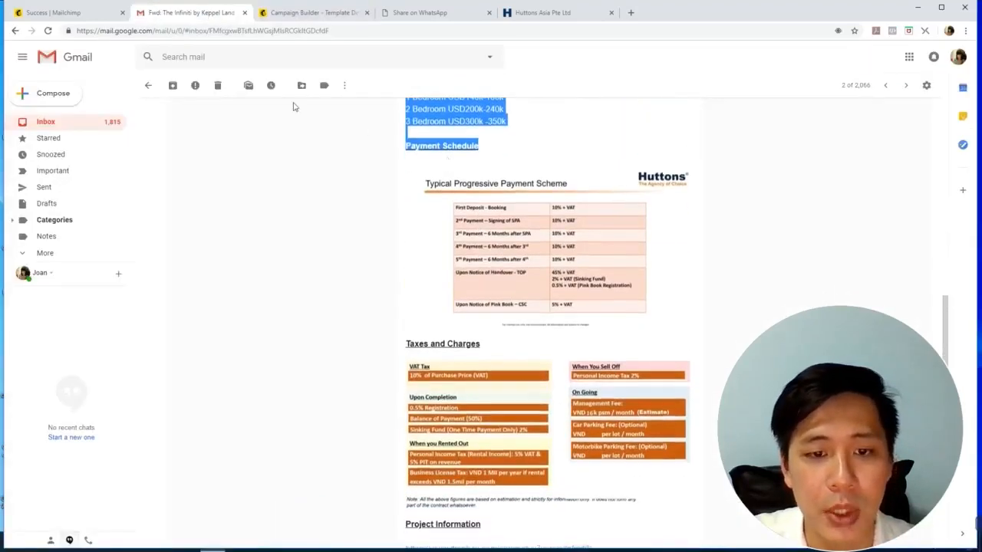
{"action": "left_click", "coordinate": [302, 15]}
Step: Upload the payment scheme picture unnamed (1).jpg, save it, and add a text block below
{"action": "left_click", "coordinate": [704, 153]}
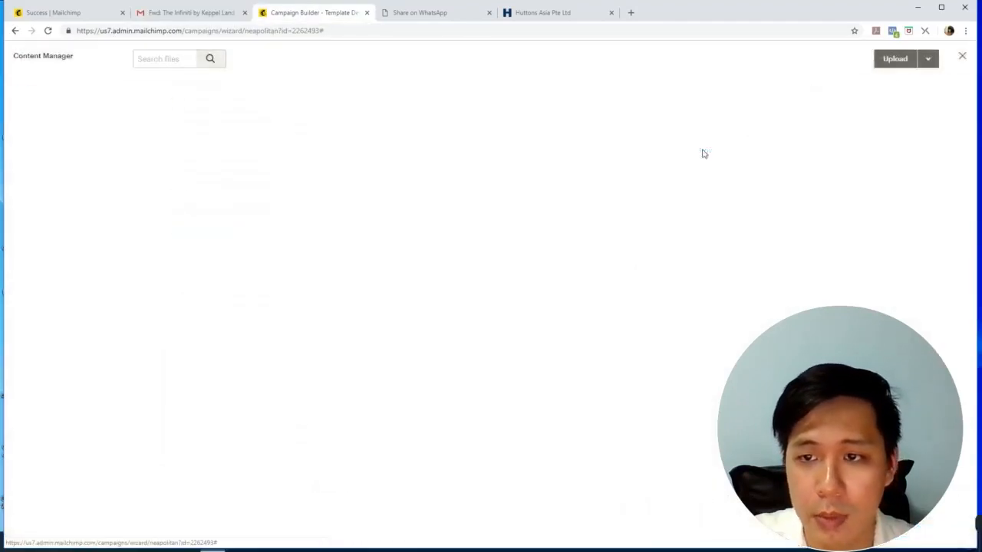
{"action": "left_click", "coordinate": [891, 62]}
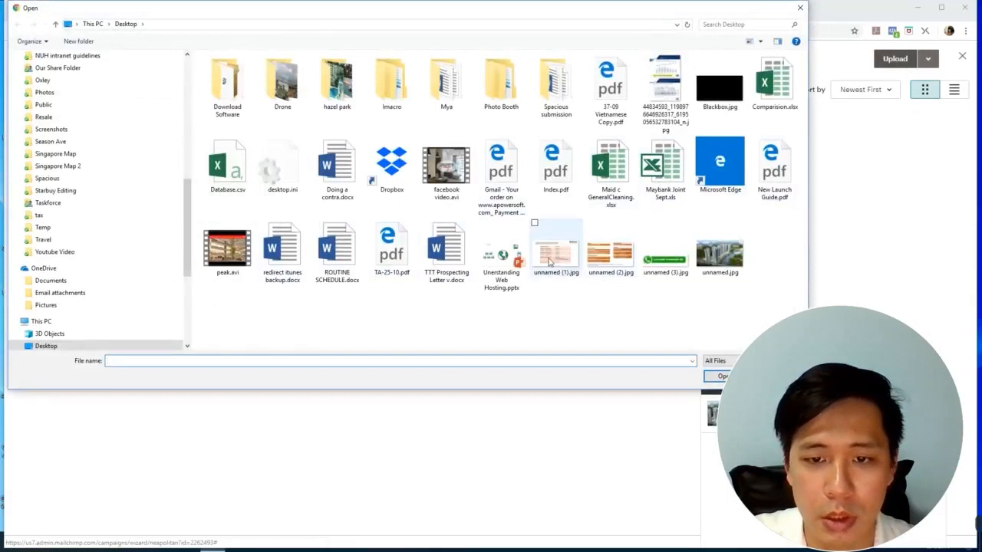
{"action": "double_click", "coordinate": [548, 262]}
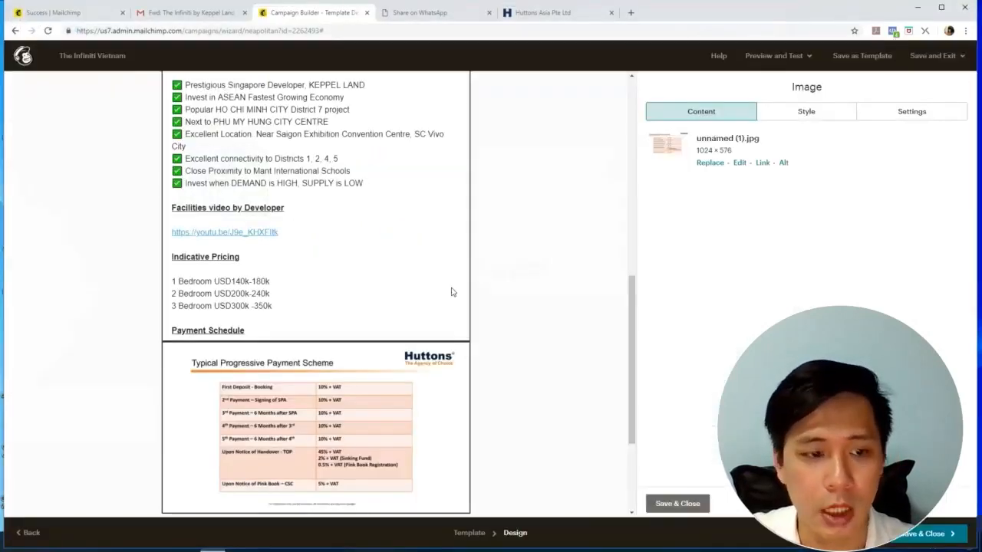
{"action": "scroll", "coordinate": [399, 295], "scroll_direction": "down", "scroll_amount": 3}
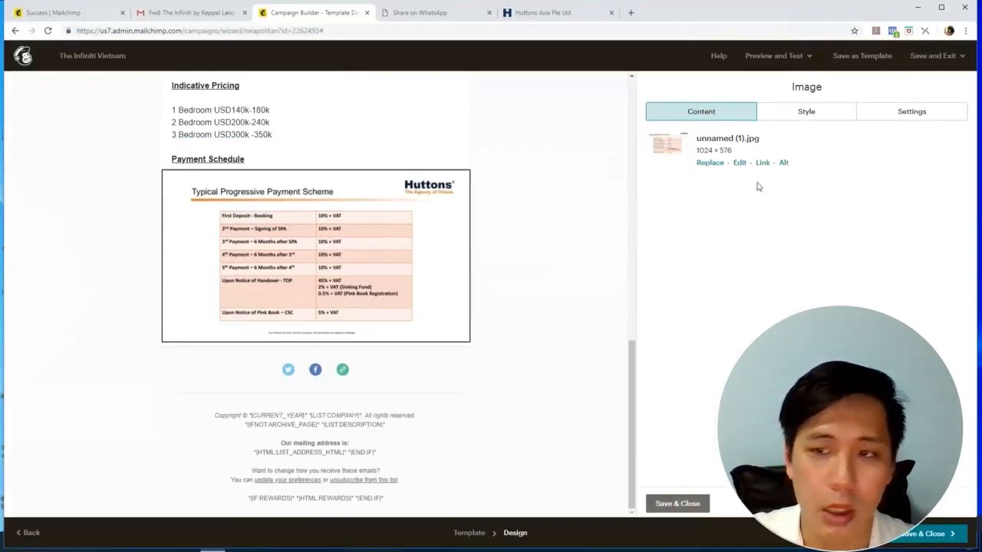
{"action": "left_click", "coordinate": [688, 504]}
{"action": "left_click_drag", "start_coordinate": [669, 150], "coordinate": [308, 355]}
Step: Paste the 'Taxes and Charges' heading copied from Gmail into the new text block and save
{"action": "left_click", "coordinate": [173, 14]}
{"action": "scroll", "coordinate": [372, 300], "scroll_direction": "down", "scroll_amount": 3}
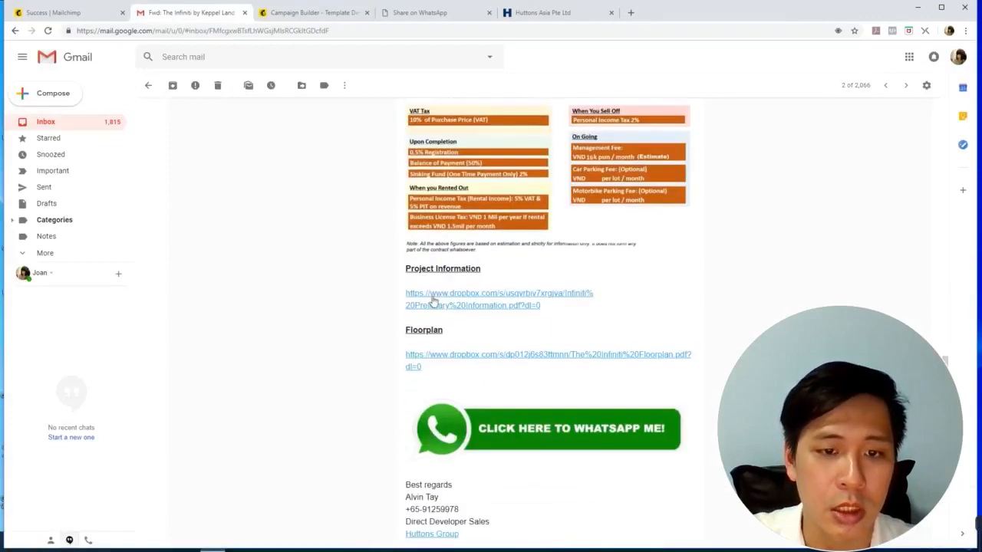
{"action": "scroll", "coordinate": [449, 287], "scroll_direction": "up", "scroll_amount": 4}
{"action": "left_click_drag", "start_coordinate": [491, 295], "coordinate": [407, 304]}
{"action": "key", "text": "ctrl+c"}
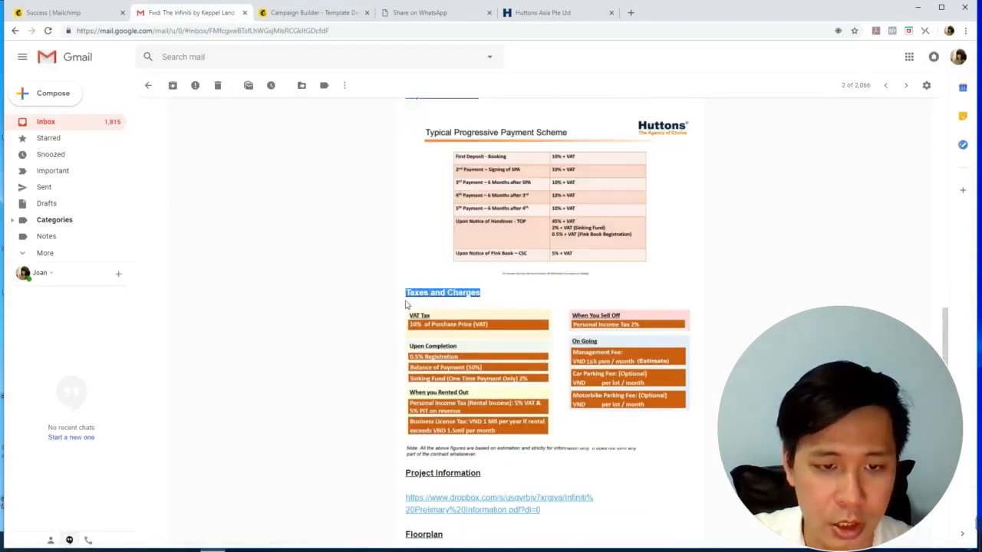
{"action": "left_click", "coordinate": [307, 14]}
{"action": "left_click_drag", "start_coordinate": [865, 182], "coordinate": [569, 185]}
{"action": "key", "text": "ctrl+v"}
{"action": "left_click", "coordinate": [678, 503]}
Step: Add the taxes chart image unnamed (2).jpg below the heading, then another text block beneath
{"action": "left_click_drag", "start_coordinate": [884, 146], "coordinate": [299, 398]}
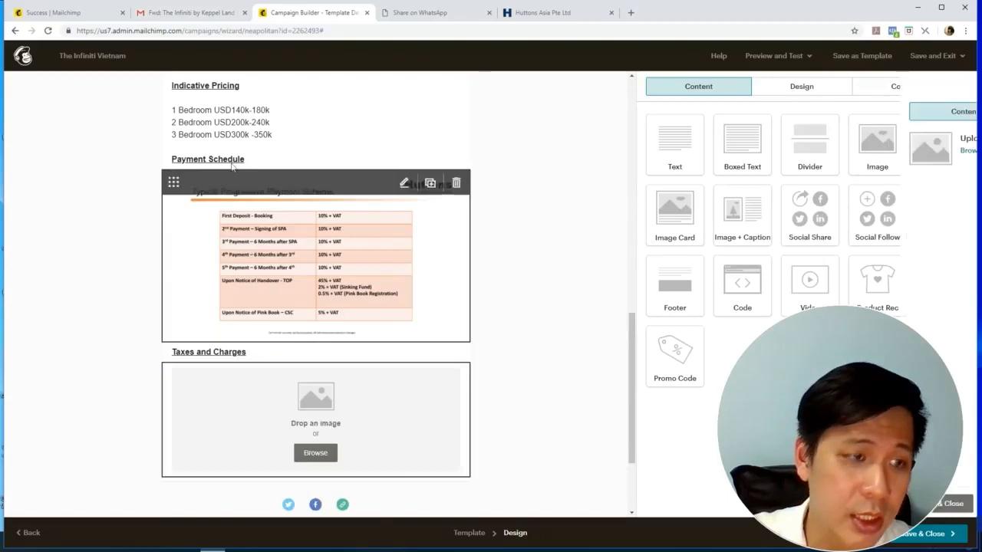
{"action": "left_click", "coordinate": [192, 12]}
{"action": "scroll", "coordinate": [528, 259], "scroll_direction": "down", "scroll_amount": 3}
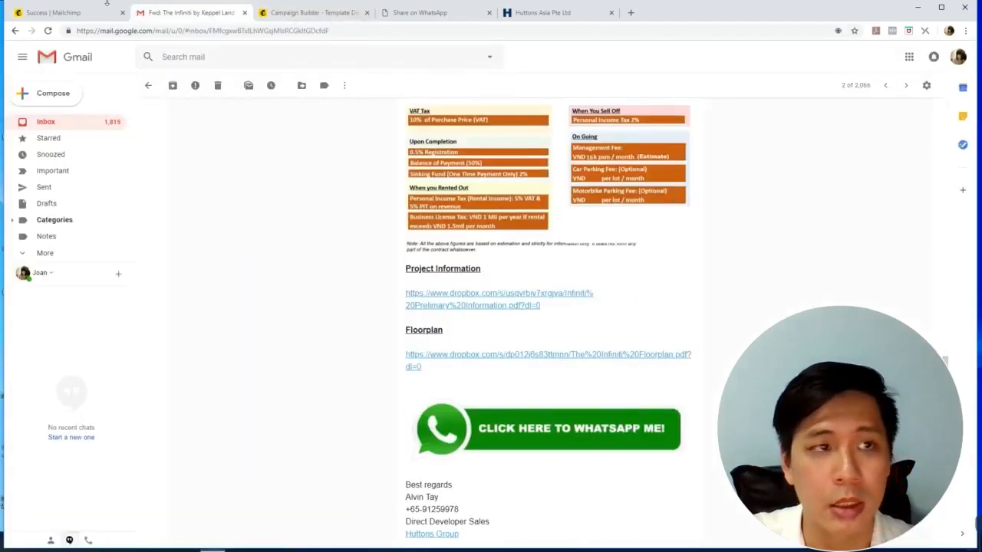
{"action": "left_click", "coordinate": [299, 13]}
{"action": "left_click", "coordinate": [707, 155]}
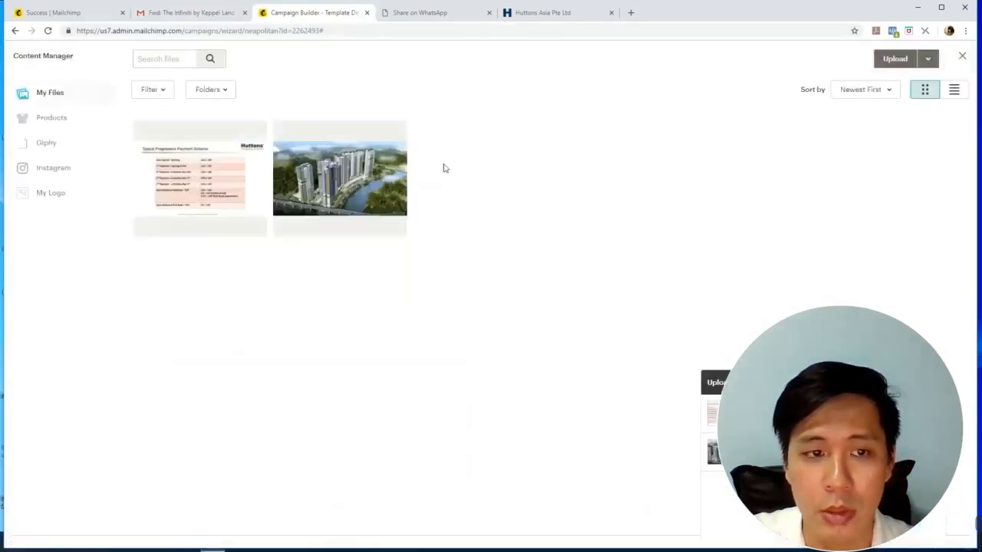
{"action": "left_click", "coordinate": [896, 59]}
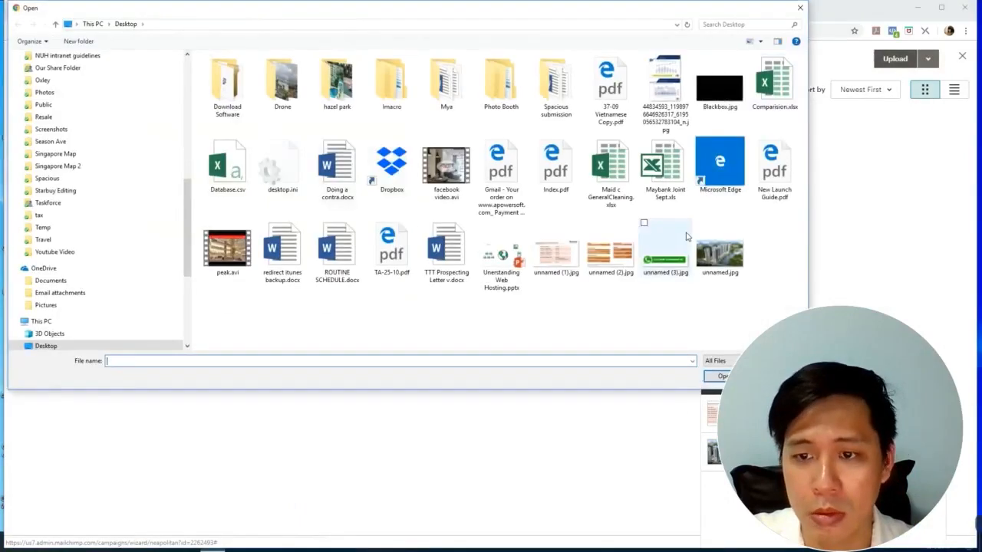
{"action": "double_click", "coordinate": [614, 257]}
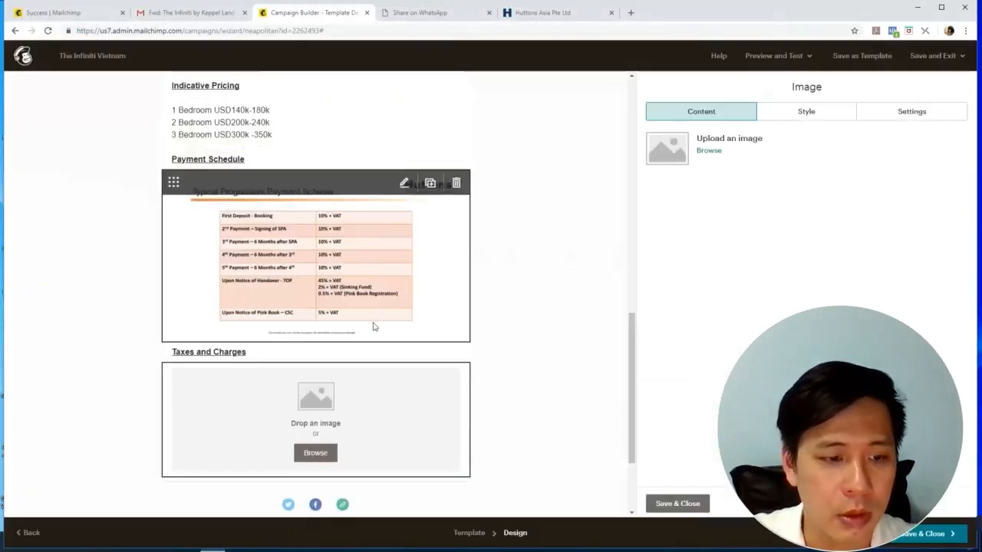
{"action": "left_click", "coordinate": [680, 506]}
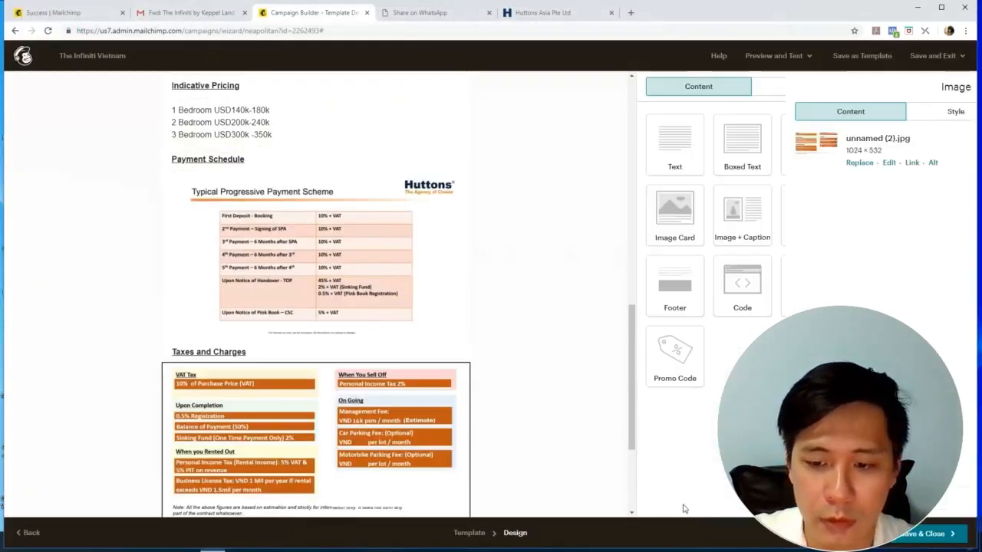
{"action": "left_click_drag", "start_coordinate": [679, 158], "coordinate": [359, 358]}
{"action": "left_click", "coordinate": [207, 15]}
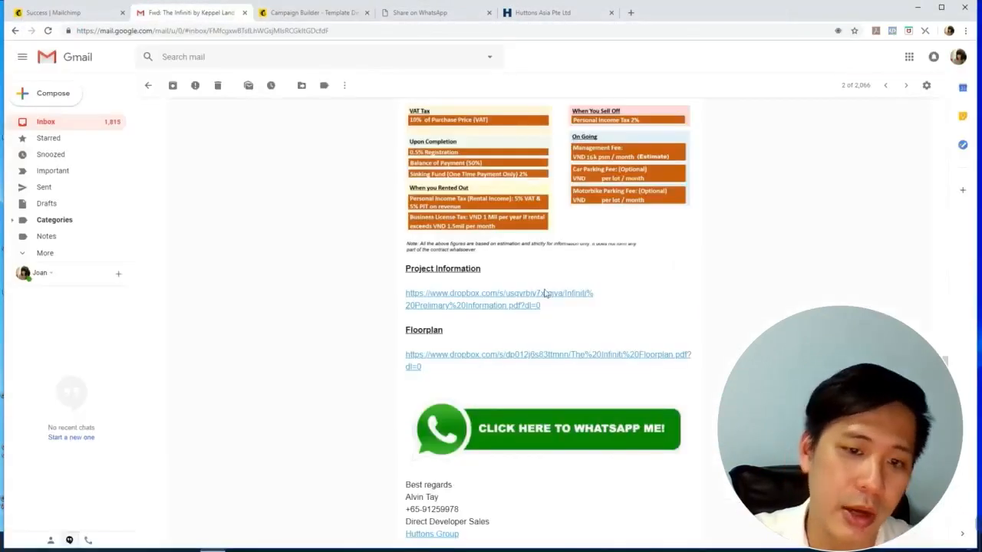
Step: Copy the Project Information and Floorplan Dropbox links from Gmail over the new text block's placeholder
{"action": "left_click_drag", "start_coordinate": [404, 270], "coordinate": [585, 392]}
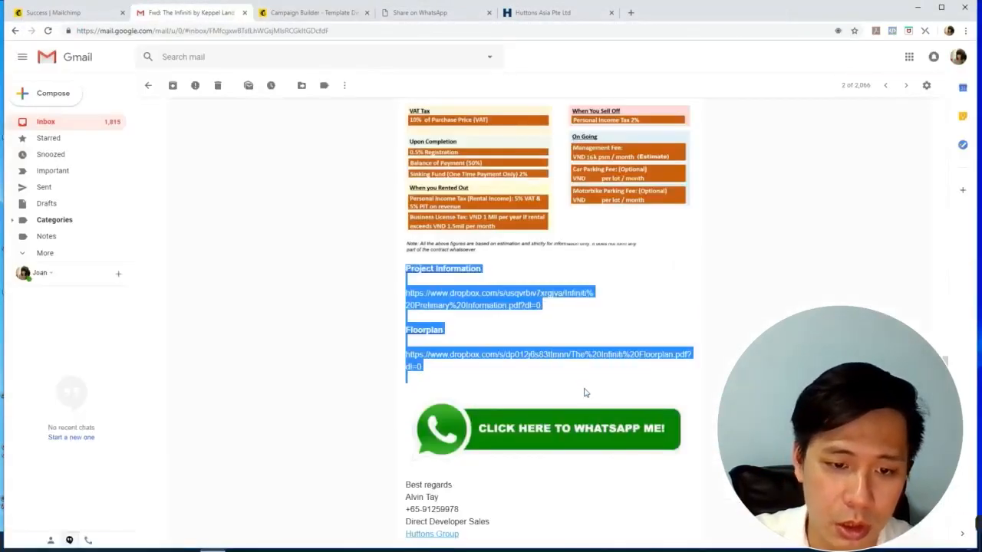
{"action": "left_click", "coordinate": [284, 12]}
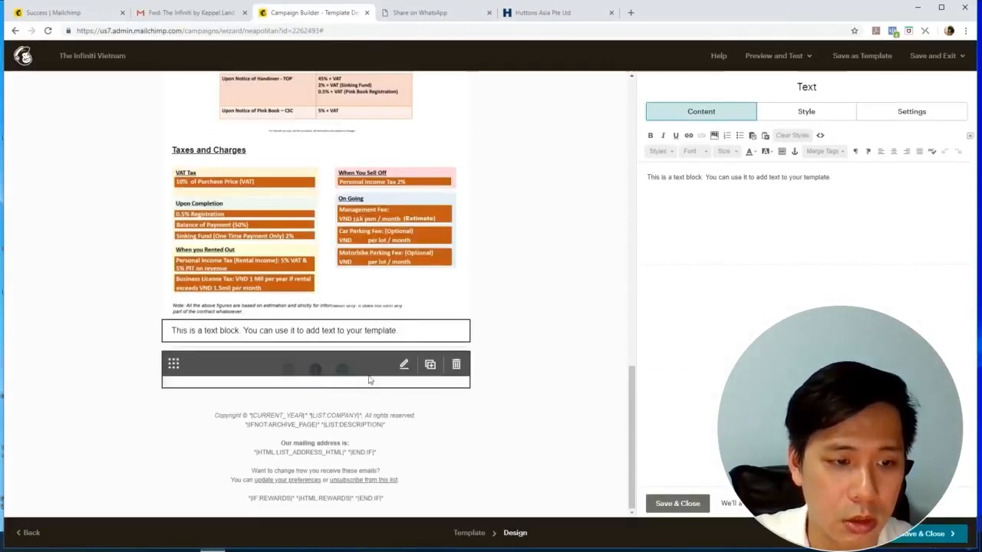
{"action": "key", "text": "ctrl+a"}
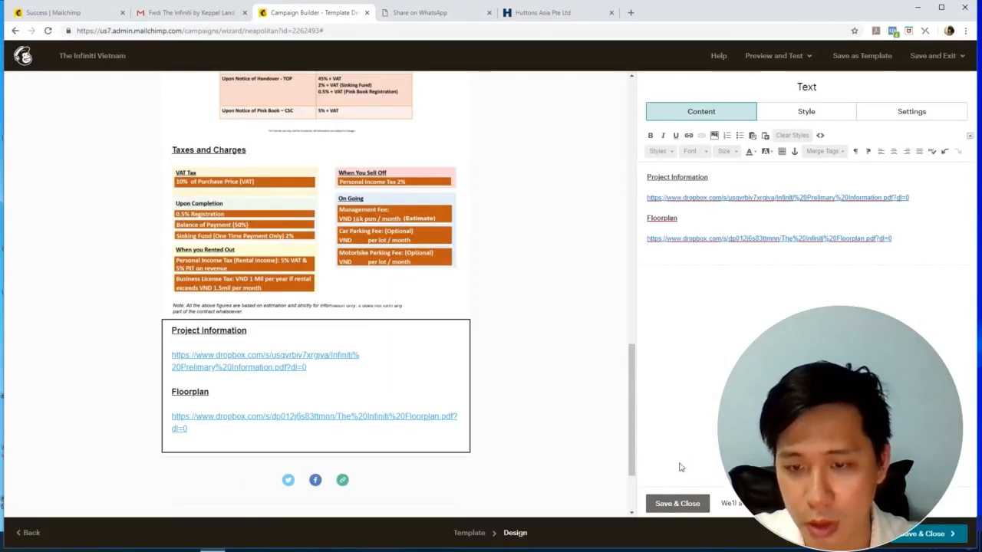
Step: Add an image block below the Floorplan links holding the uploaded WhatsApp button unnamed (3).jpg
{"action": "left_click", "coordinate": [675, 503]}
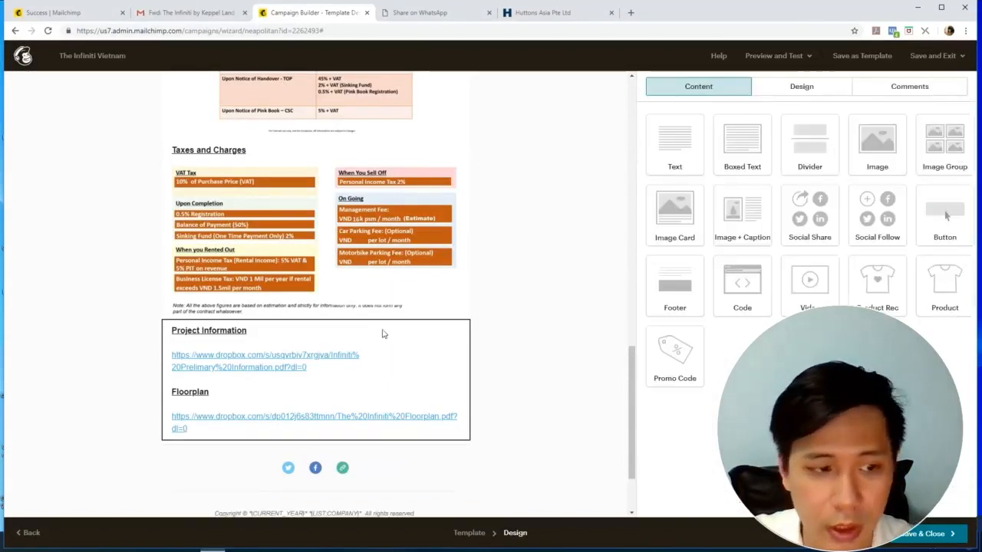
{"action": "left_click_drag", "start_coordinate": [877, 142], "coordinate": [225, 407]}
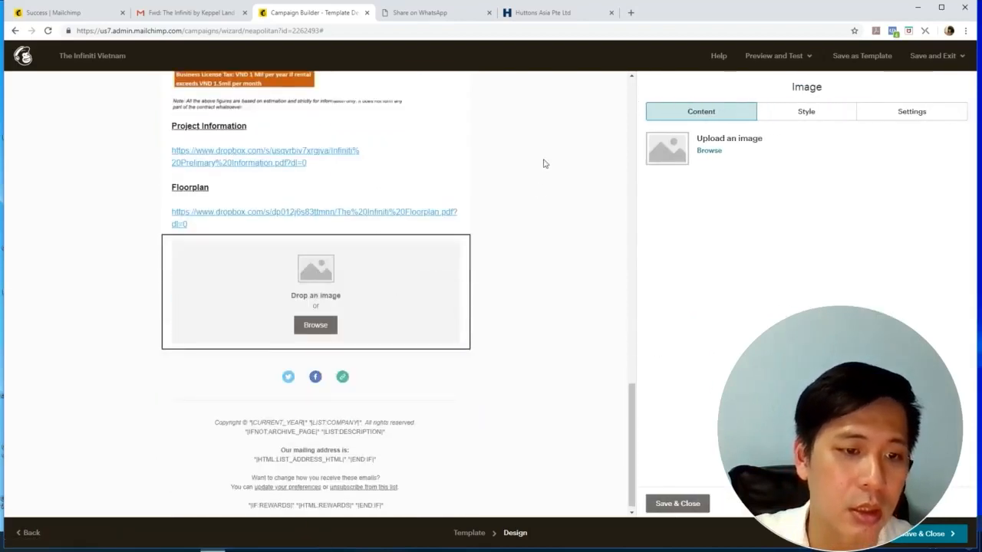
{"action": "left_click", "coordinate": [708, 150]}
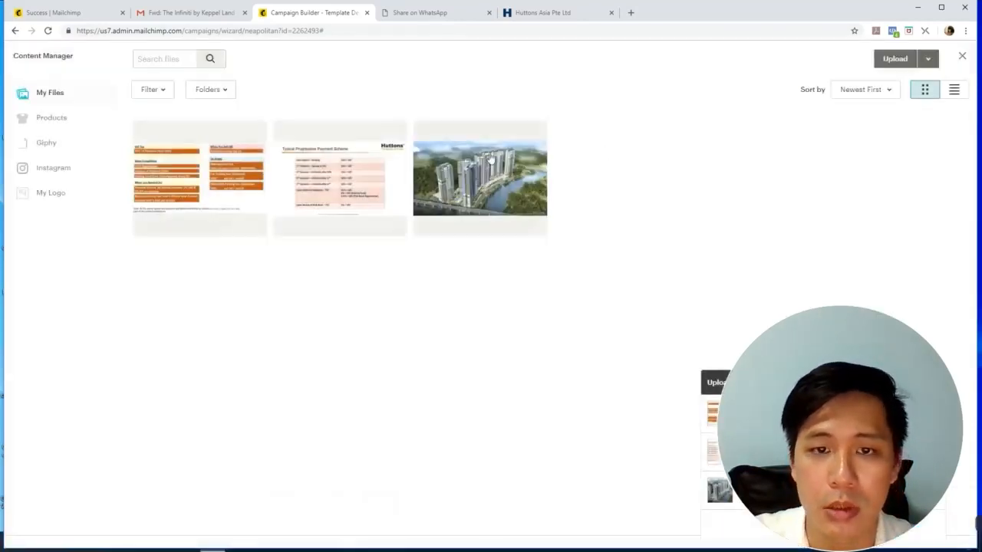
{"action": "left_click", "coordinate": [905, 59]}
{"action": "double_click", "coordinate": [670, 261]}
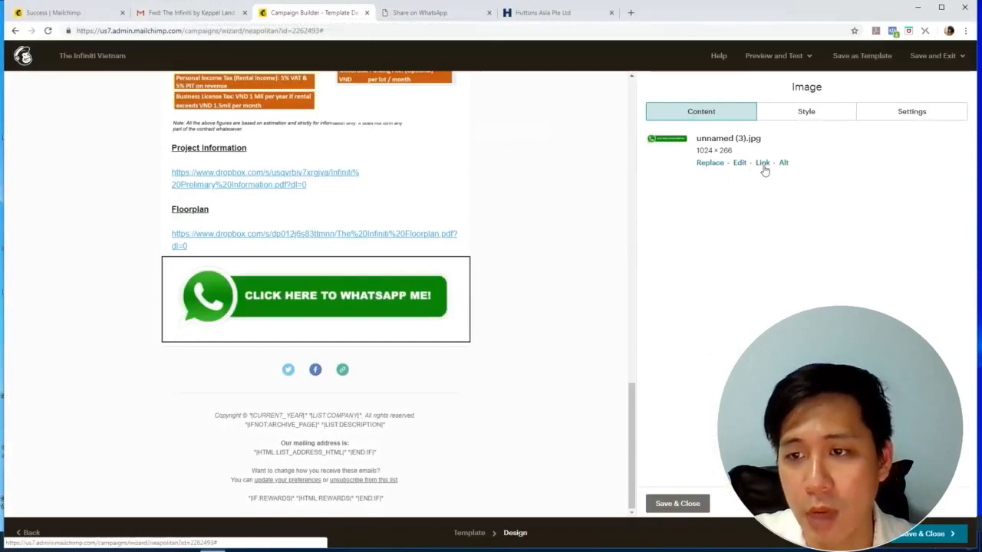
{"action": "left_click", "coordinate": [763, 164]}
Step: Link the WhatsApp button image to the api.whatsapp.com send-message web address
{"action": "left_click", "coordinate": [406, 13]}
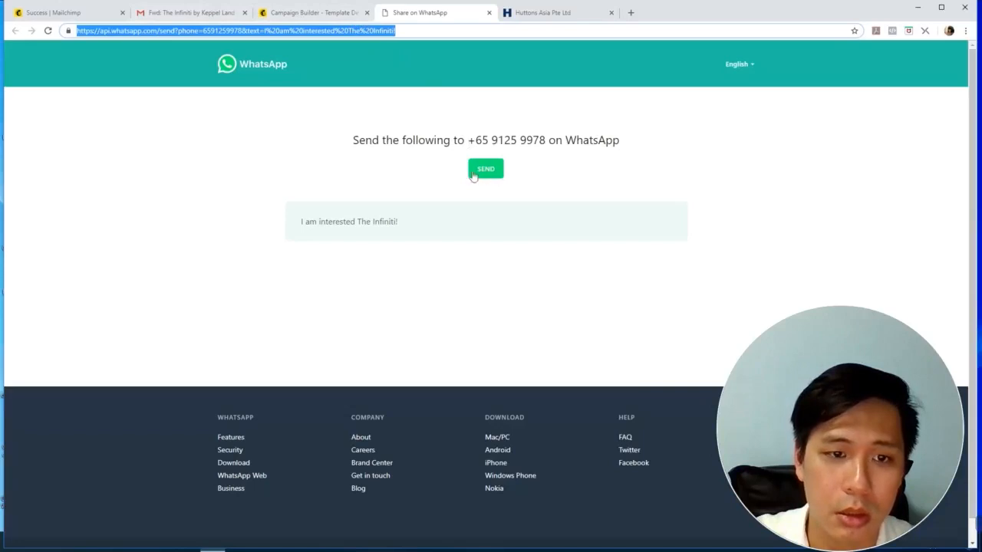
{"action": "left_click", "coordinate": [340, 11]}
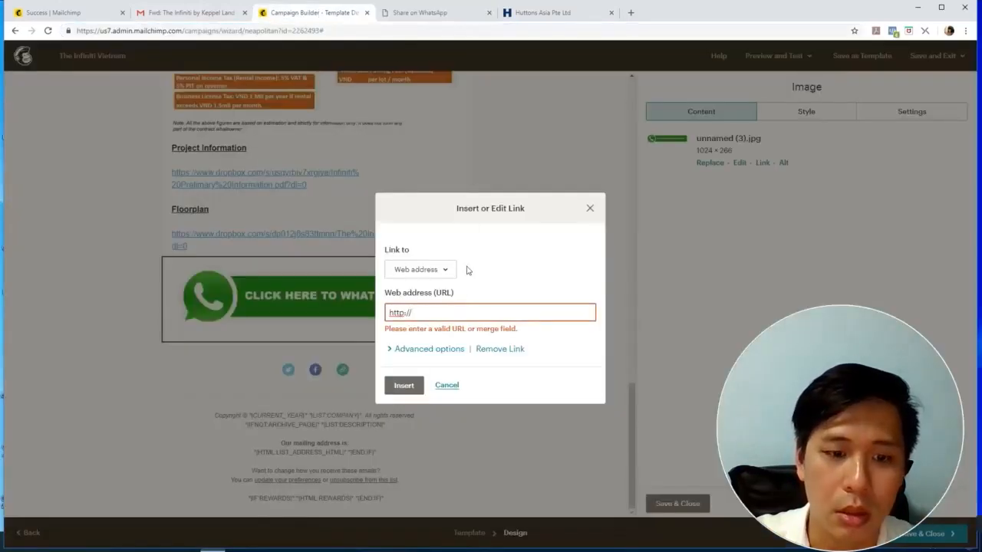
{"action": "left_click", "coordinate": [441, 311]}
{"action": "key", "text": "ctrl+v"}
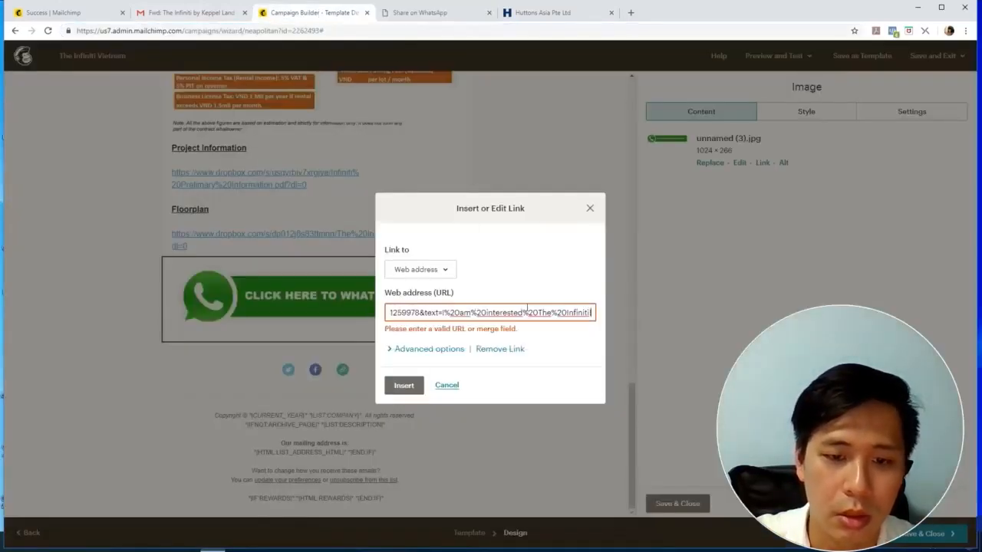
{"action": "left_click_drag", "start_coordinate": [575, 314], "coordinate": [349, 318]}
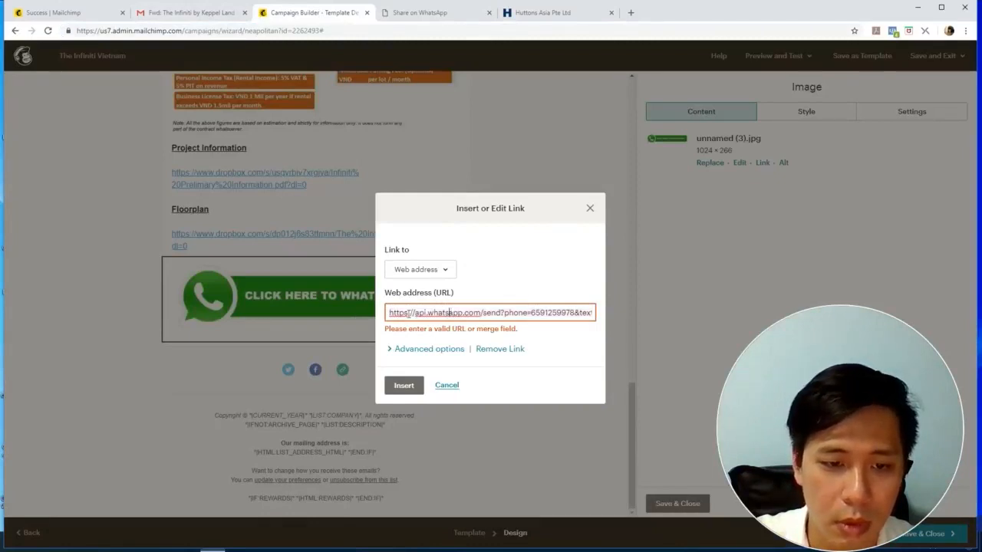
{"action": "left_click_drag", "start_coordinate": [393, 313], "coordinate": [624, 313]}
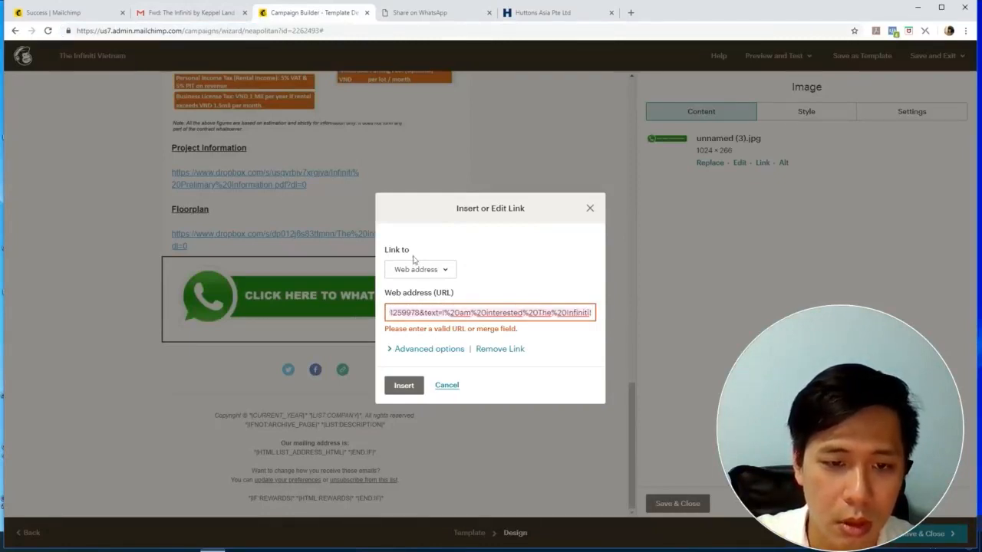
{"action": "left_click", "coordinate": [441, 273]}
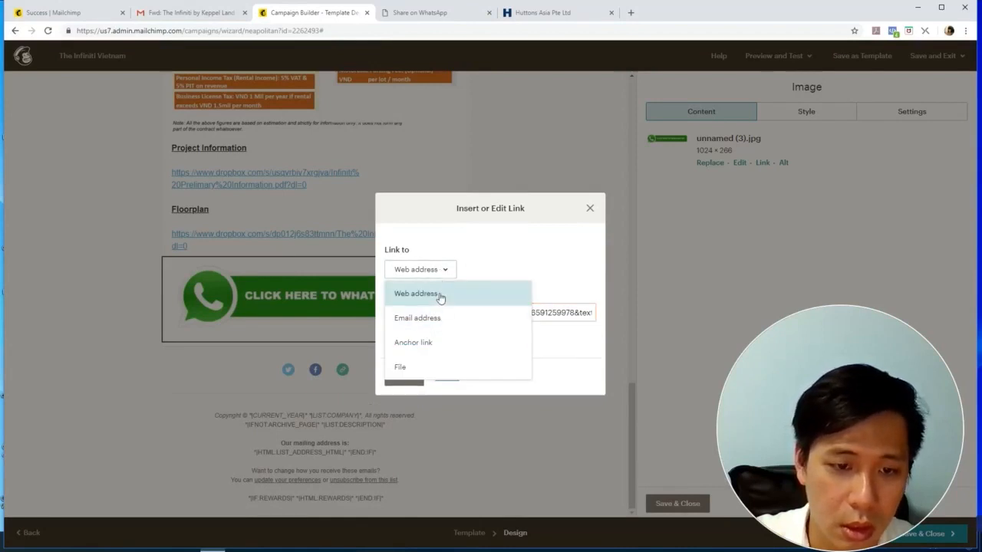
{"action": "left_click", "coordinate": [441, 296]}
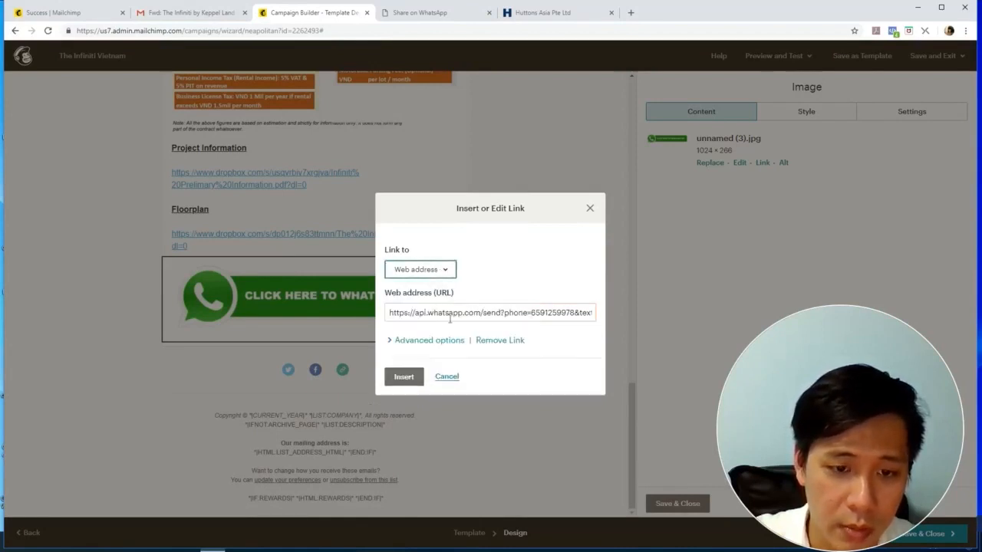
{"action": "left_click", "coordinate": [467, 313]}
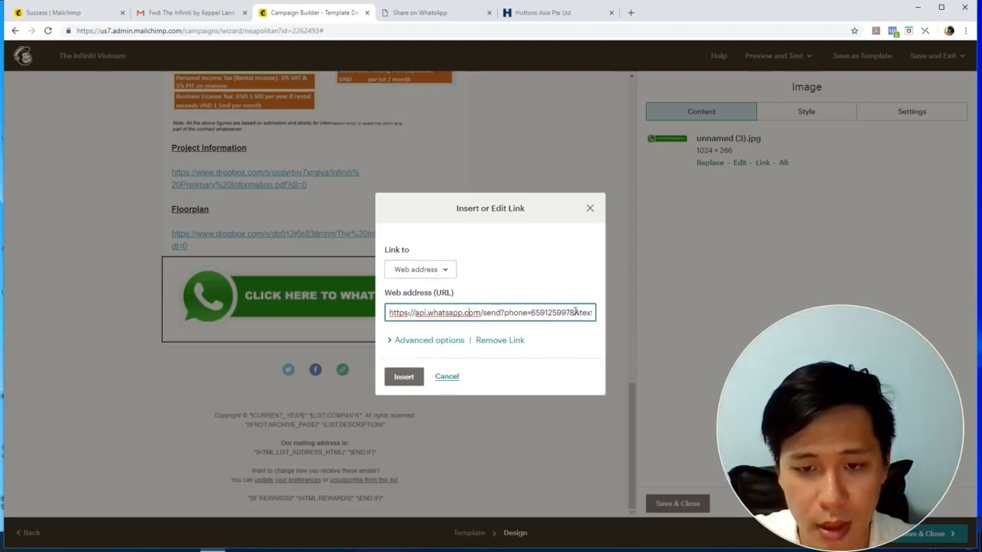
{"action": "left_click", "coordinate": [404, 377]}
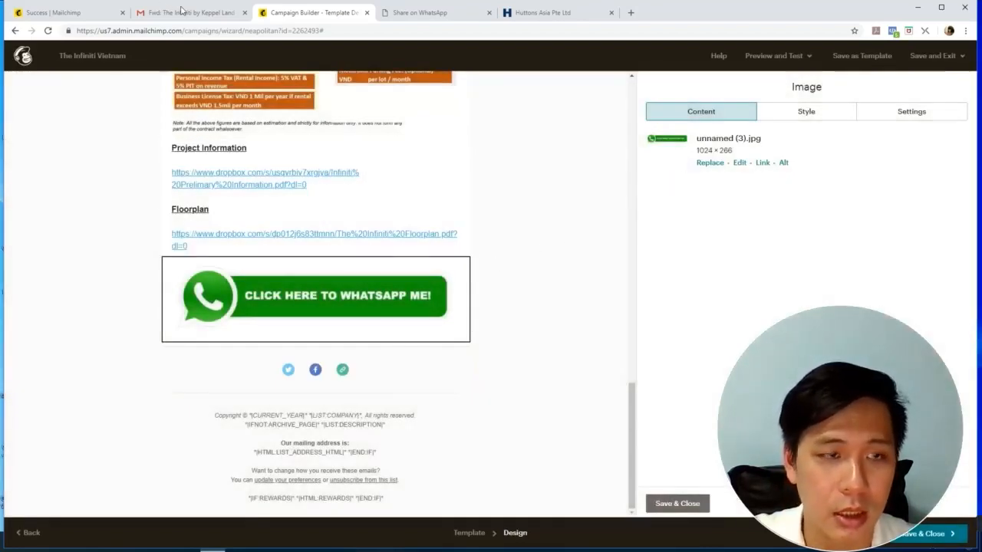
{"action": "left_click", "coordinate": [183, 11]}
Step: Paste the Gmail signature, 'Best regards' through Huttons Group, into a new text block under the WhatsApp button
{"action": "scroll", "coordinate": [416, 335], "scroll_direction": "down", "scroll_amount": 3}
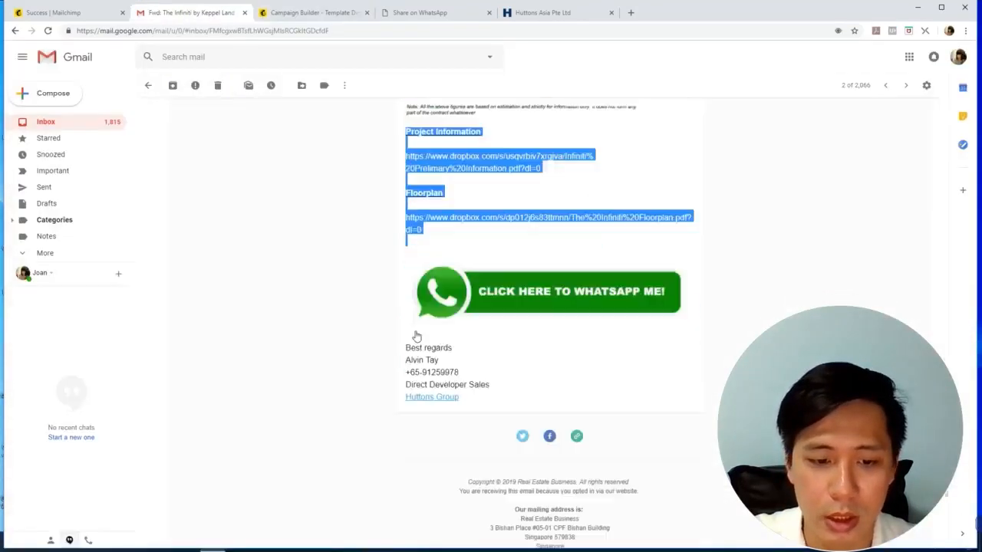
{"action": "mouse_move", "coordinate": [469, 283]}
{"action": "left_mouse_down"}
{"action": "mouse_move", "coordinate": [406, 253]}
{"action": "mouse_move", "coordinate": [406, 228]}
{"action": "left_mouse_up"}
{"action": "key", "text": "ctrl+c"}
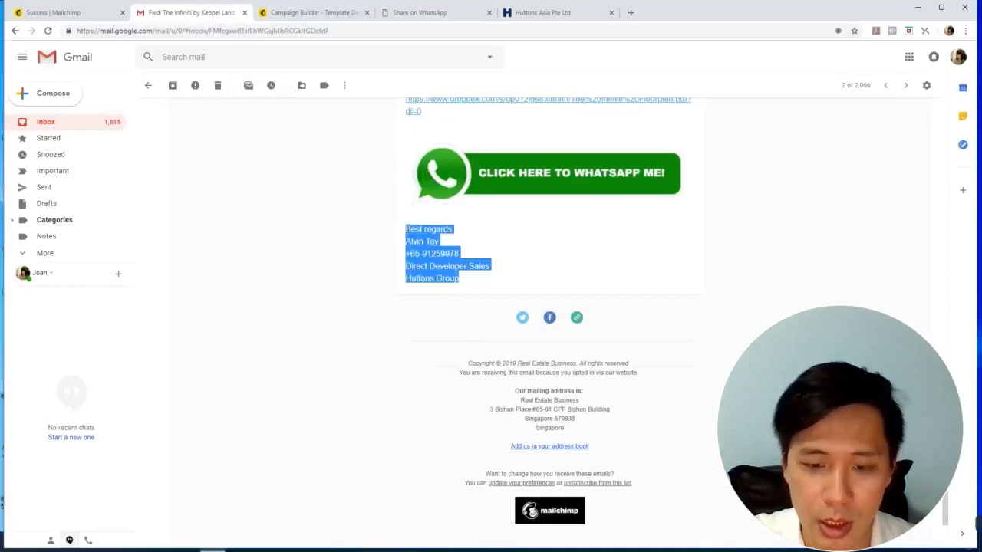
{"action": "left_click", "coordinate": [315, 12]}
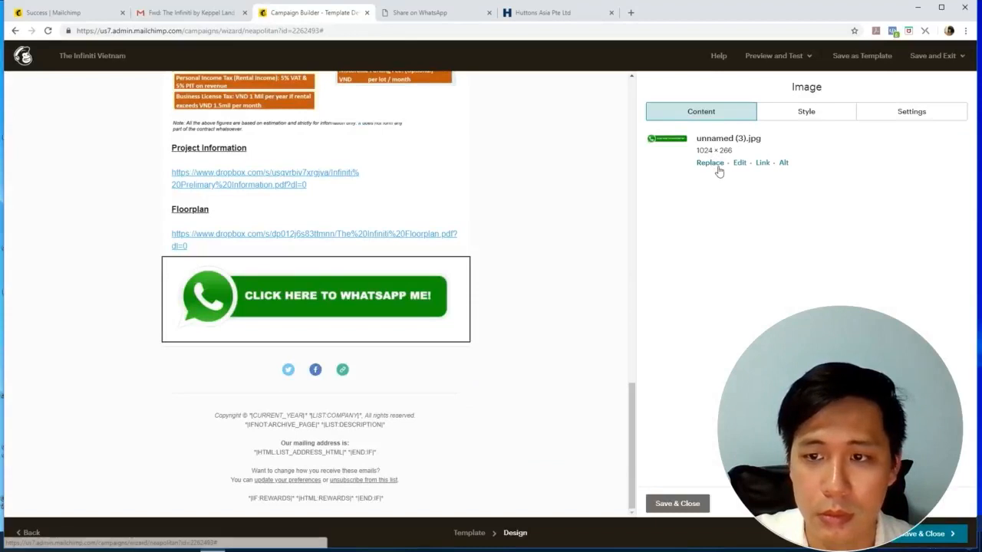
{"action": "left_click", "coordinate": [688, 506]}
{"action": "left_click_drag", "start_coordinate": [675, 157], "coordinate": [357, 353]}
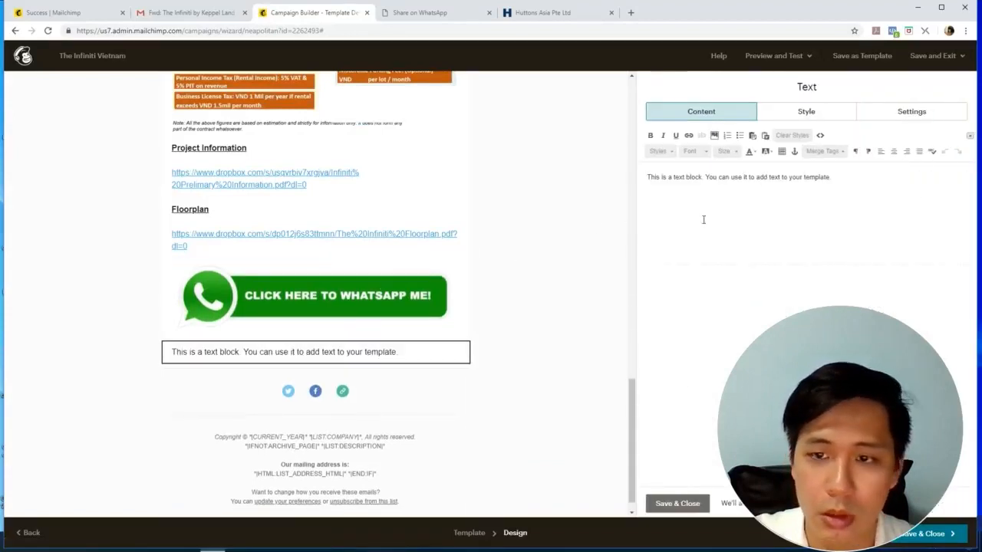
{"action": "key", "text": "ctrl+a"}
{"action": "key", "text": "ctrl+v"}
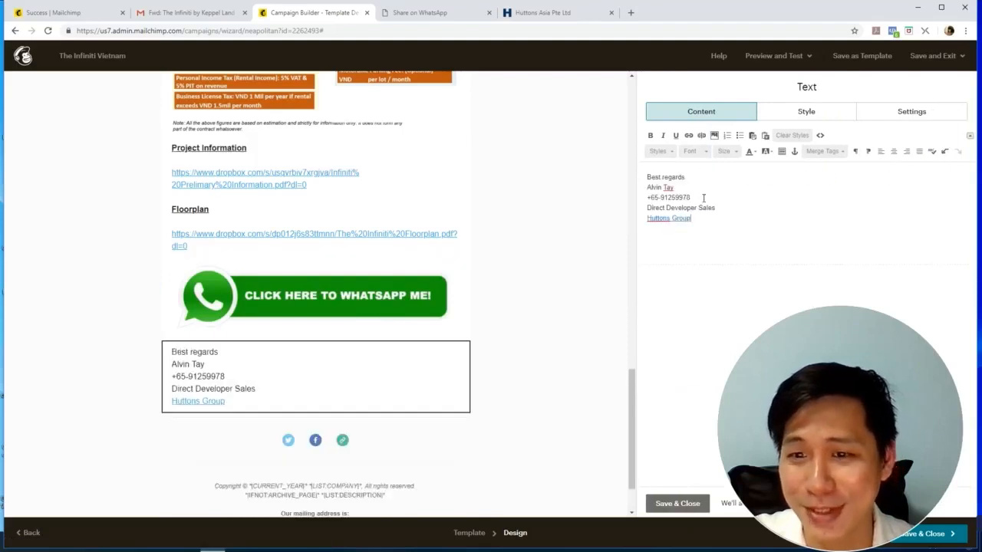
{"action": "left_click", "coordinate": [694, 506]}
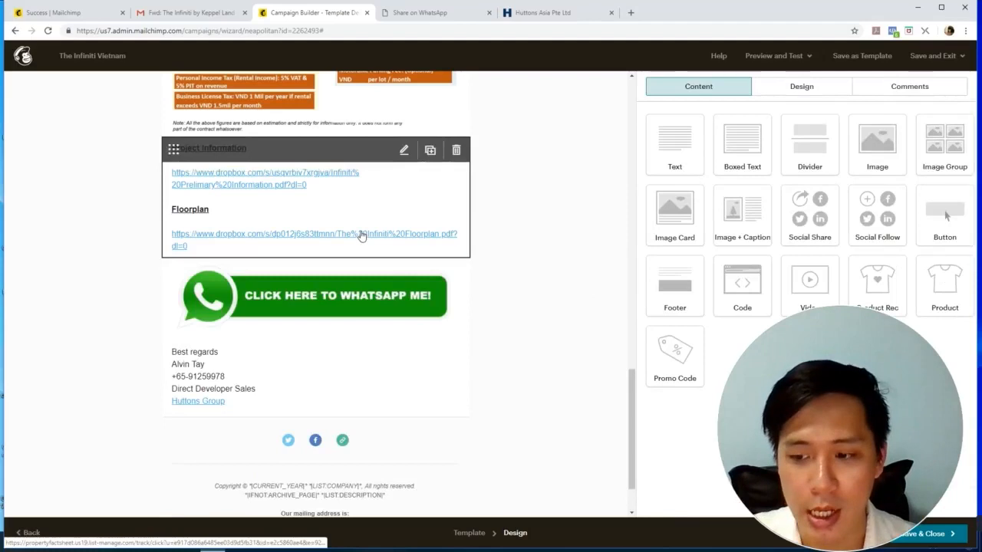
{"action": "scroll", "coordinate": [427, 330], "scroll_direction": "down", "scroll_amount": 1}
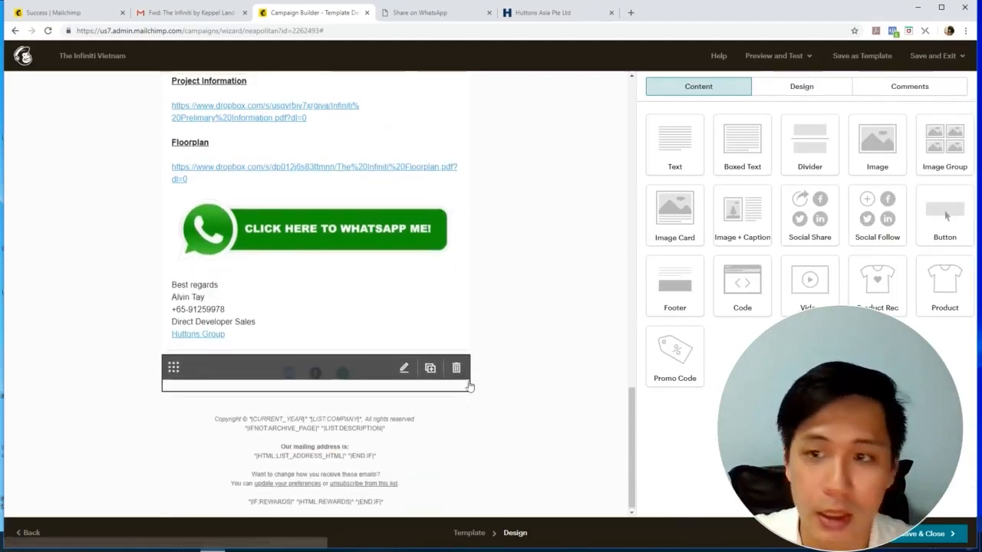
{"action": "scroll", "coordinate": [466, 386], "scroll_direction": "up", "scroll_amount": 8}
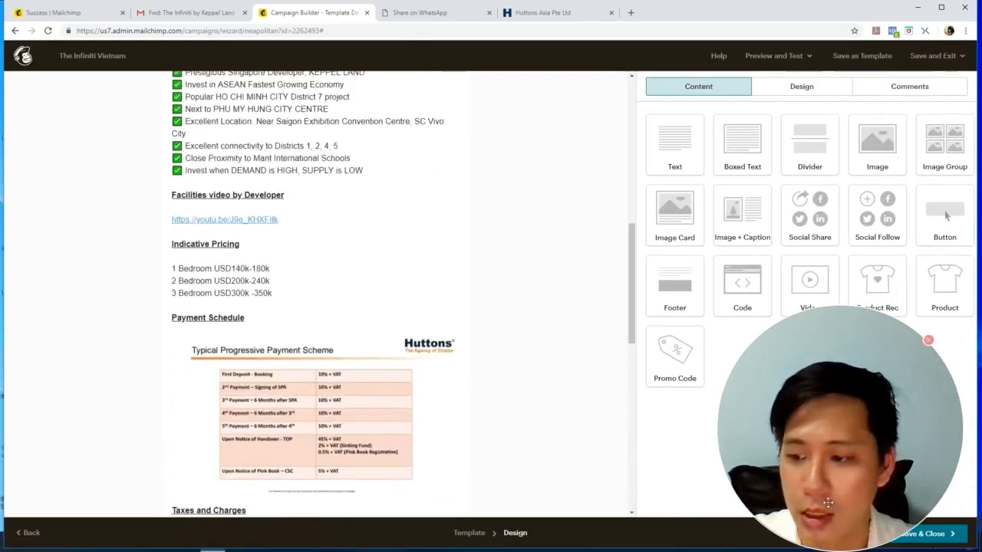
Step: Save 'The Infiniti by Keppel Land in Ho Chi Minh District 7 Vietnam', copied from Gmail, as the subject
{"action": "left_click", "coordinate": [949, 537]}
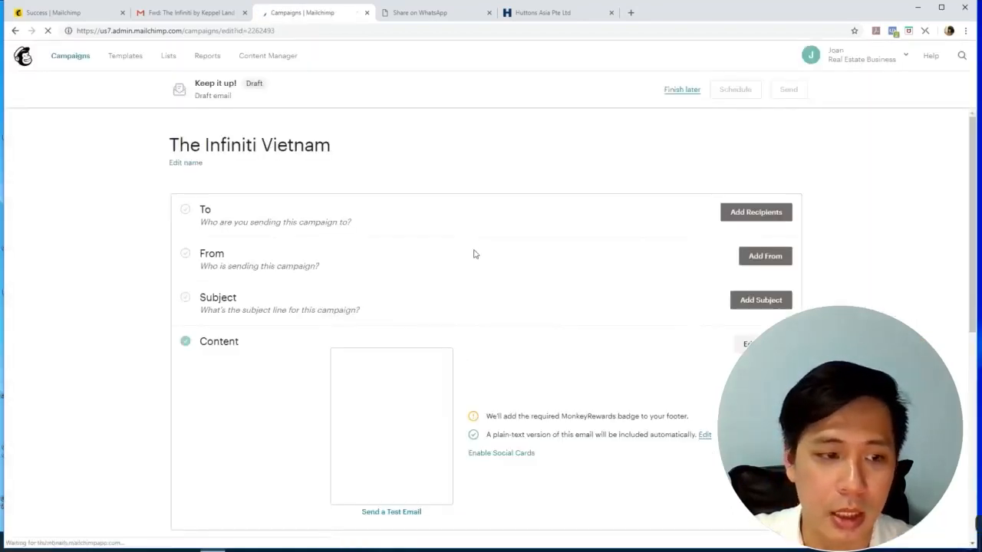
{"action": "left_click", "coordinate": [757, 300]}
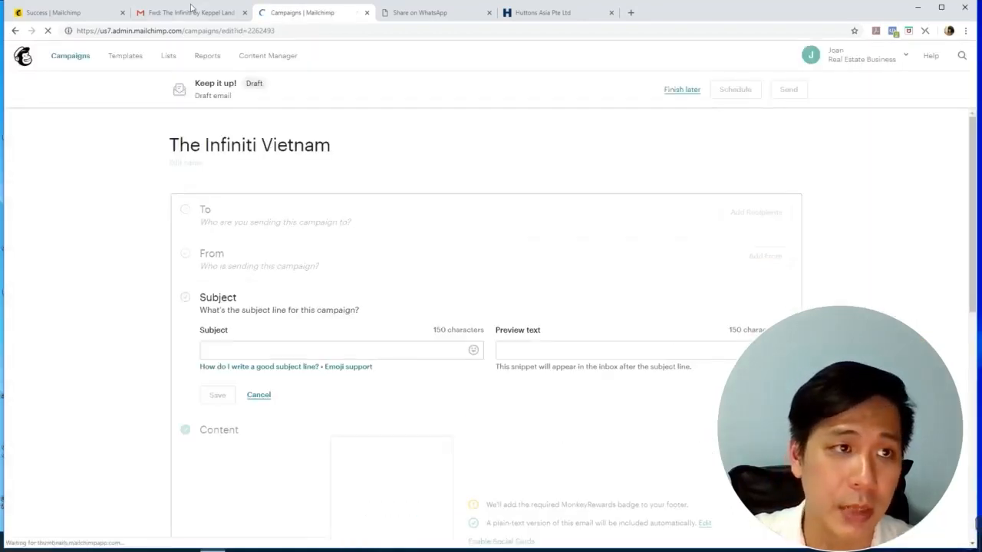
{"action": "left_click", "coordinate": [191, 12]}
{"action": "scroll", "coordinate": [403, 292], "scroll_direction": "up", "scroll_amount": 20}
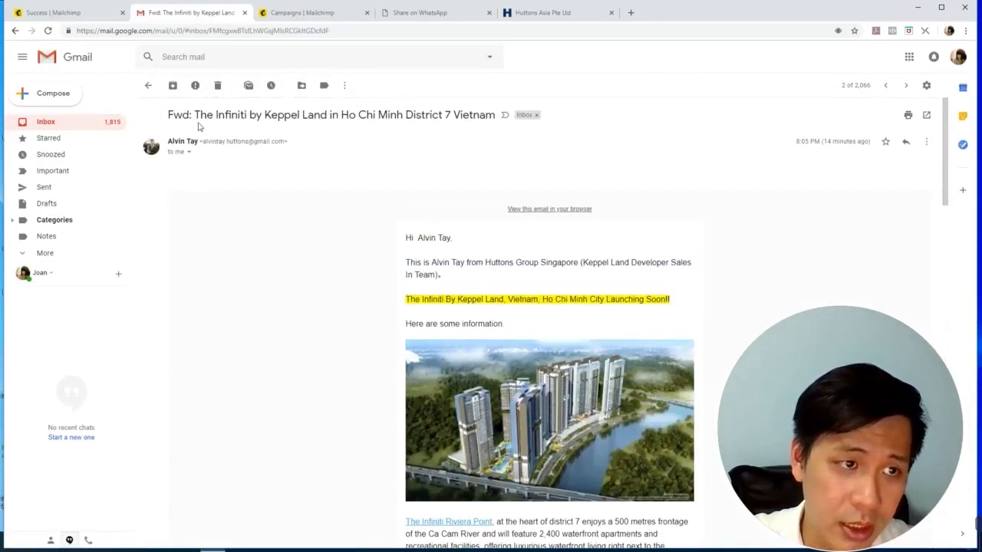
{"action": "left_click_drag", "start_coordinate": [195, 115], "coordinate": [503, 115]}
{"action": "key", "text": "ctrl+c"}
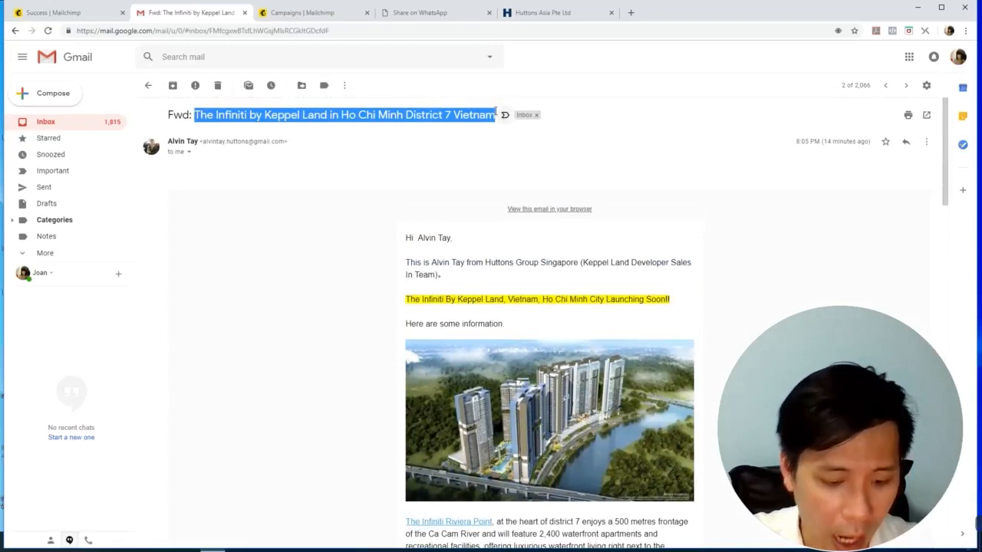
{"action": "left_click", "coordinate": [285, 9]}
{"action": "left_click", "coordinate": [241, 345]}
{"action": "key", "text": "ctrl+v"}
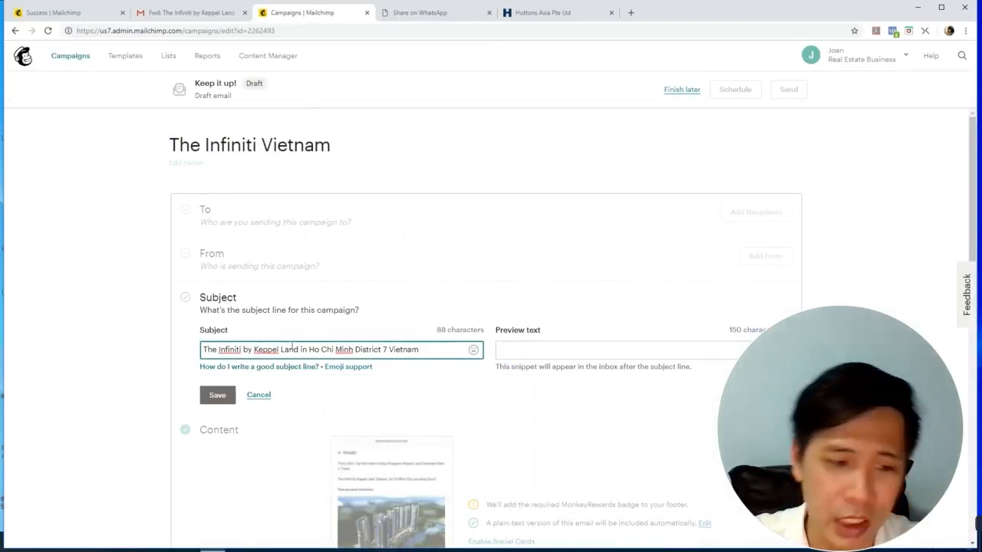
{"action": "left_click", "coordinate": [203, 349]}
{"action": "type", "text": "<ADV>"}
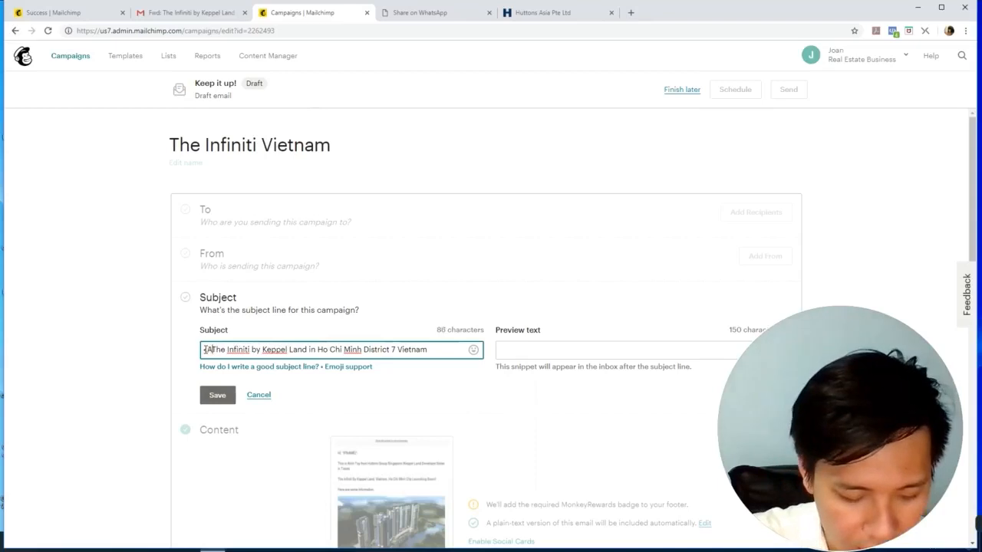
{"action": "key", "text": "BackSpace"}
{"action": "key", "text": "BackSpace"}
{"action": "key", "text": "BackSpace"}
{"action": "key", "text": "BackSpace"}
{"action": "key", "text": "BackSpace"}
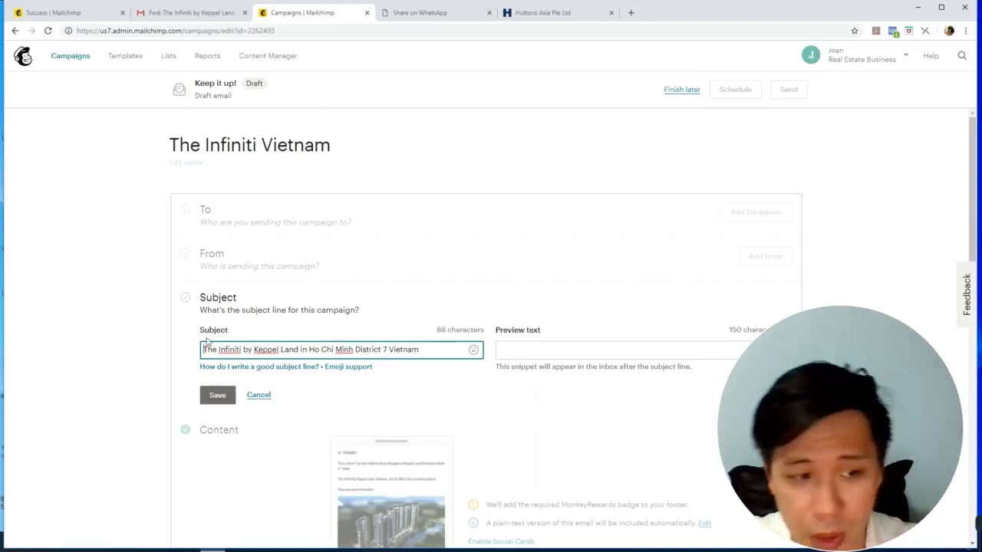
{"action": "left_click", "coordinate": [218, 396]}
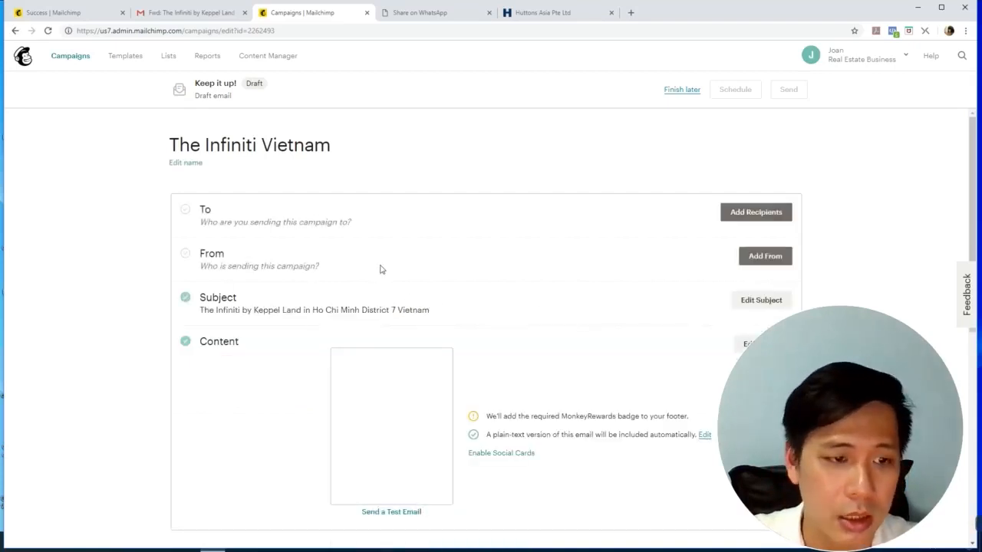
Step: Save the account holder's full name and e-mail address as the campaign's From sender
{"action": "left_click", "coordinate": [751, 258]}
{"action": "left_click", "coordinate": [225, 309]}
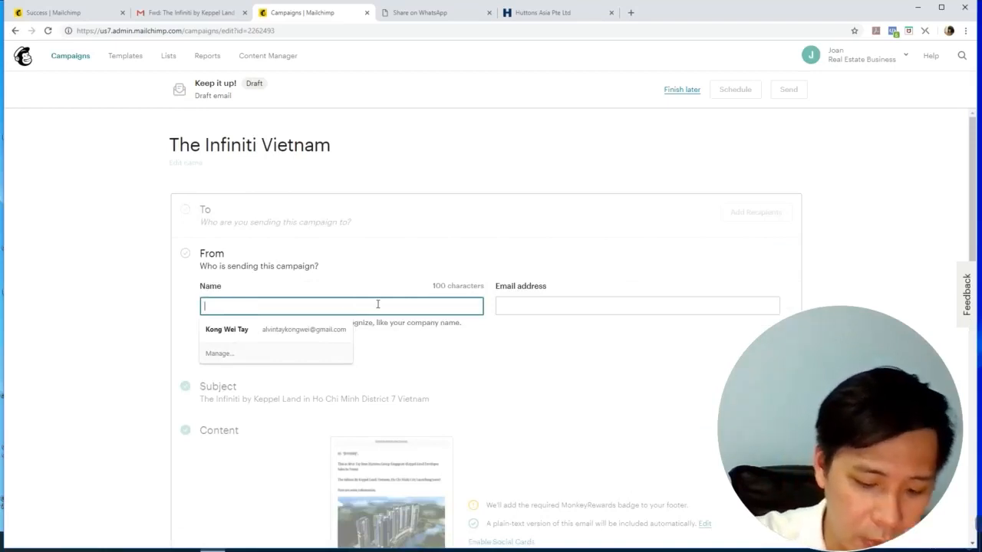
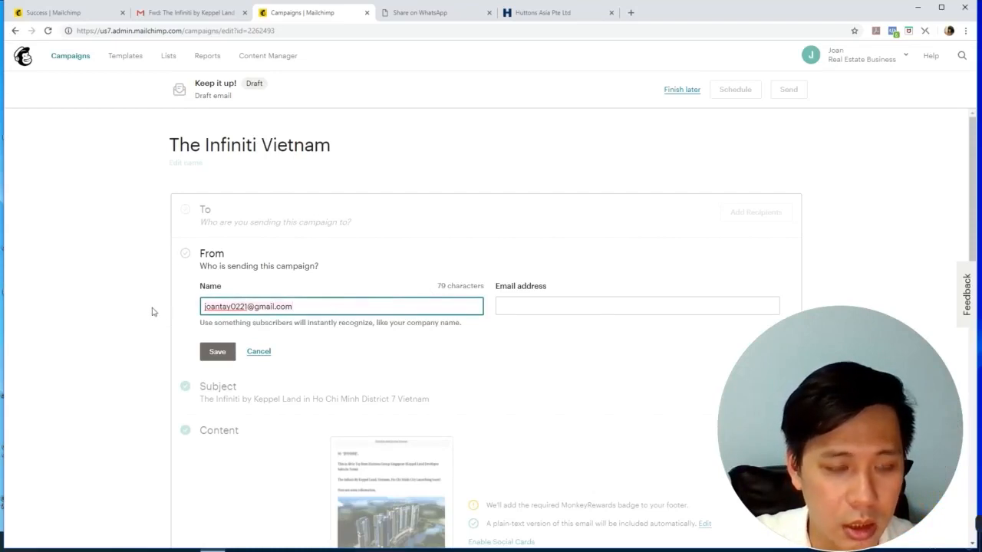
{"action": "left_click", "coordinate": [570, 301]}
{"action": "key", "text": "ctrl+v"}
{"action": "left_click", "coordinate": [387, 308]}
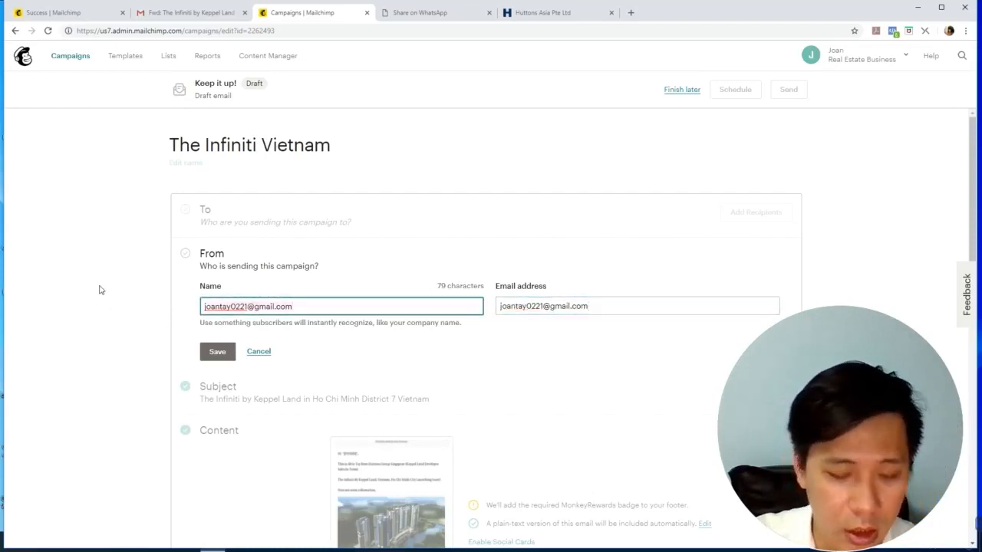
{"action": "type", "text": "Joan"}
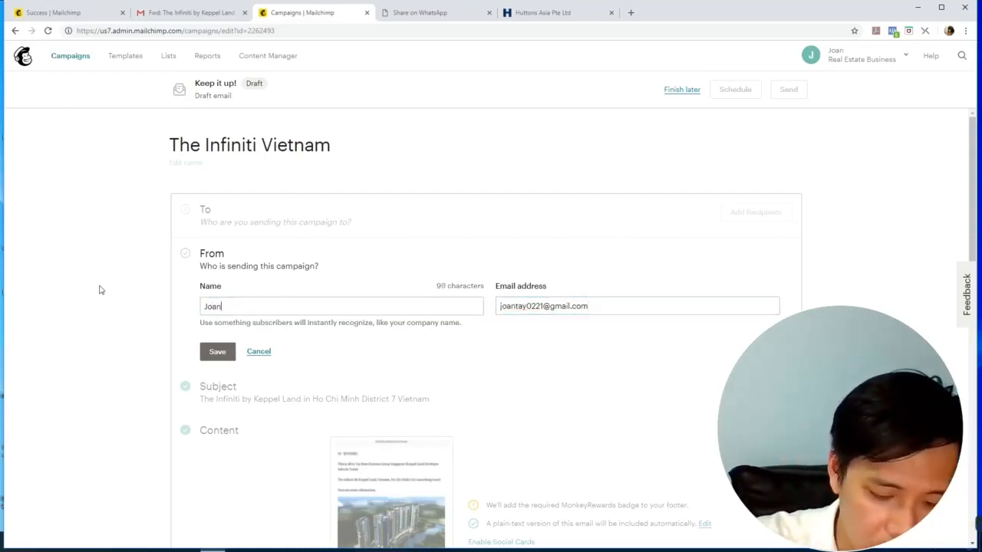
{"action": "type", "text": " Tay"}
{"action": "left_click", "coordinate": [217, 351]}
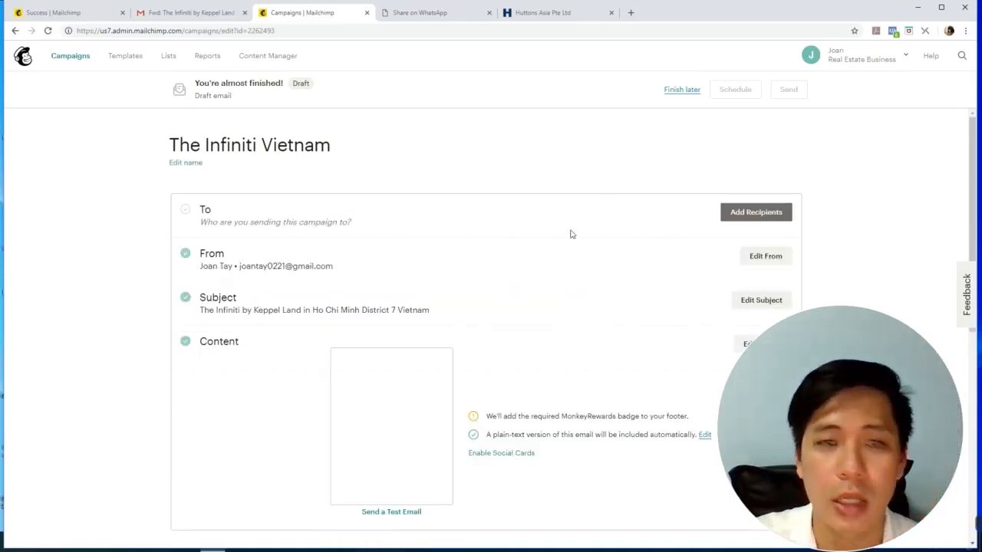
{"action": "scroll", "coordinate": [522, 256], "scroll_direction": "down", "scroll_amount": 4}
{"action": "scroll", "coordinate": [604, 359], "scroll_direction": "up", "scroll_amount": 4}
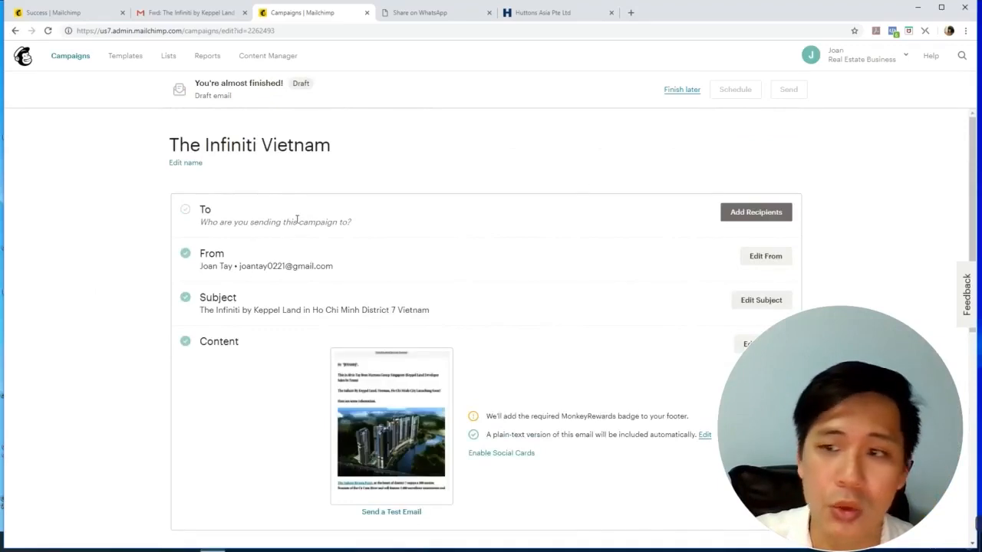
{"action": "left_click", "coordinate": [692, 92]}
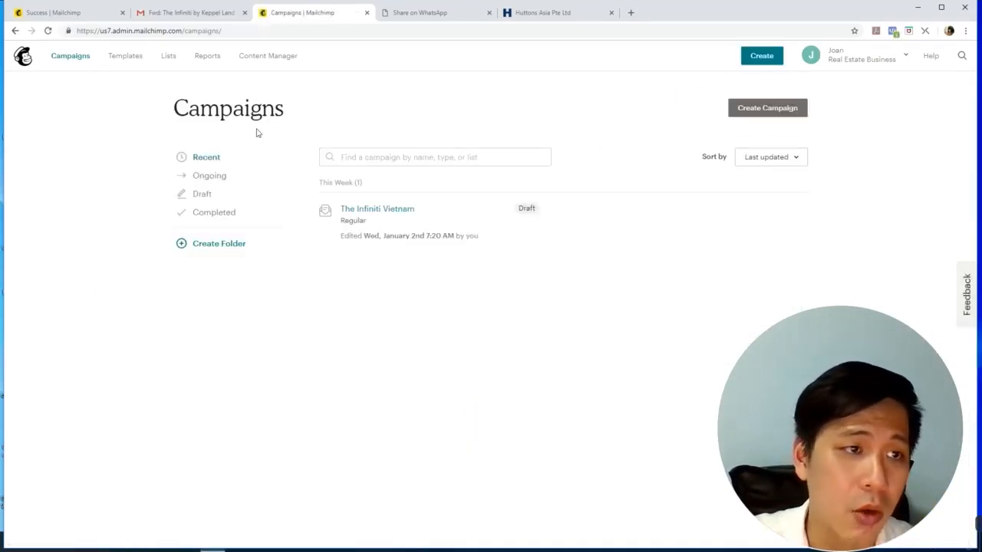
Step: Start a new list from the Lists overview and name it Singapore Property Investor
{"action": "left_click", "coordinate": [168, 61]}
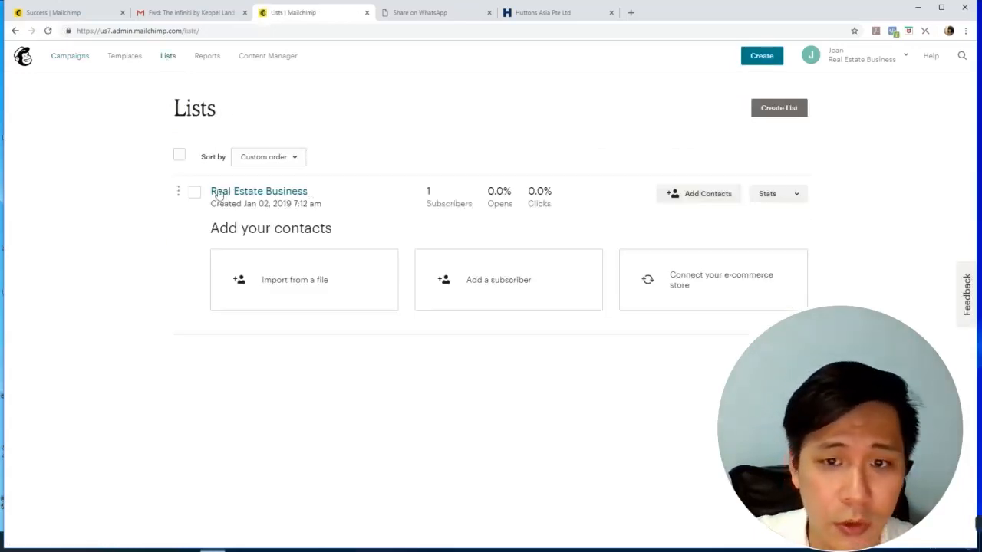
{"action": "left_click", "coordinate": [257, 193]}
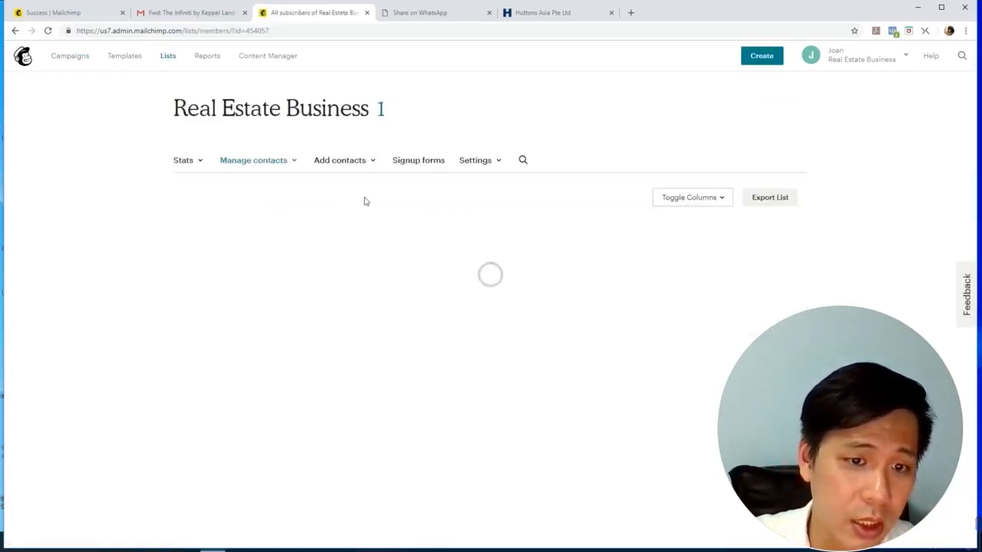
{"action": "left_click", "coordinate": [327, 163]}
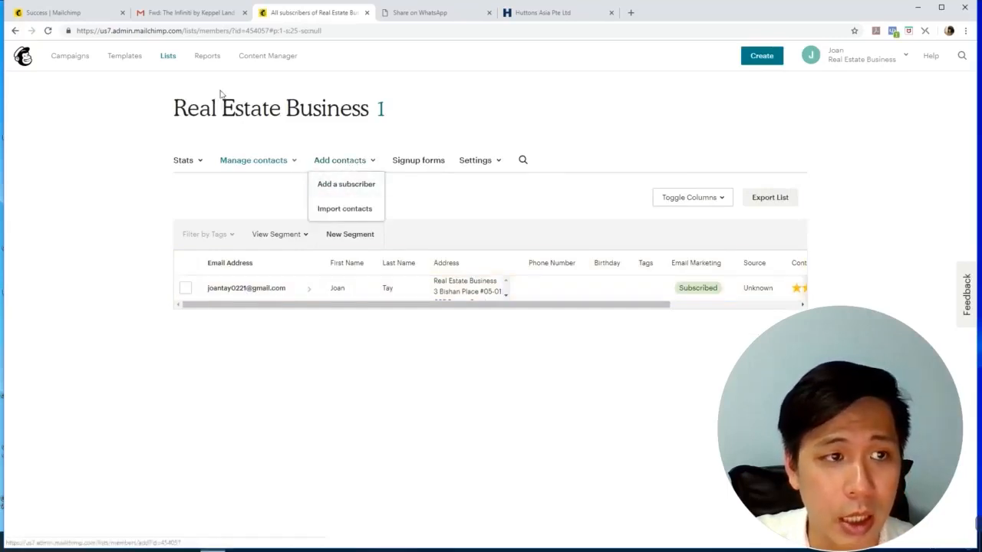
{"action": "left_click", "coordinate": [166, 61]}
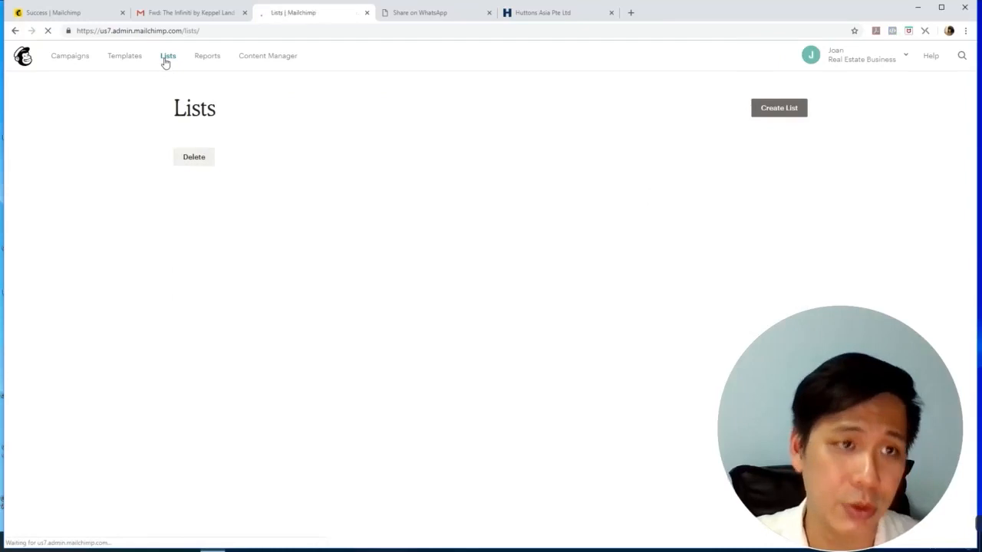
{"action": "left_click", "coordinate": [780, 110]}
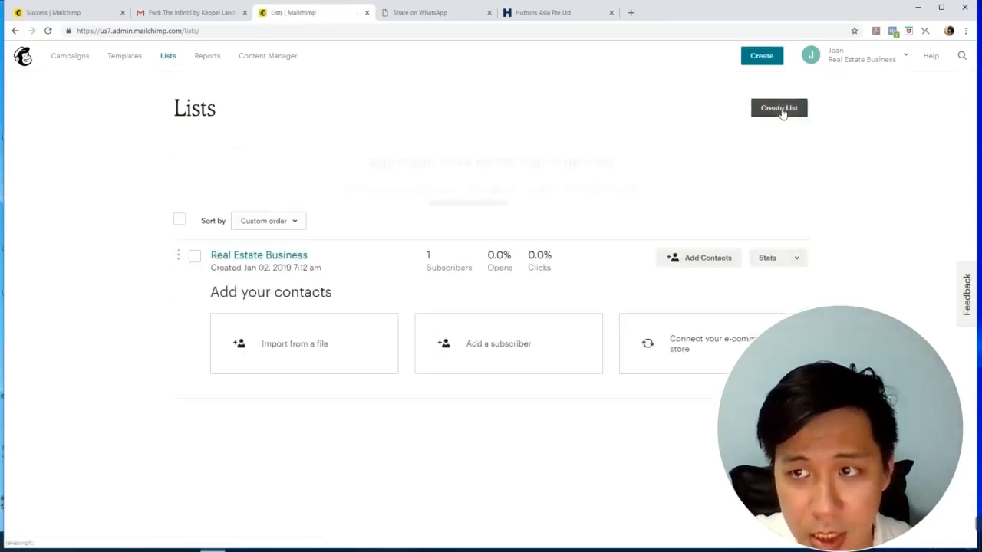
{"action": "left_click", "coordinate": [536, 218]}
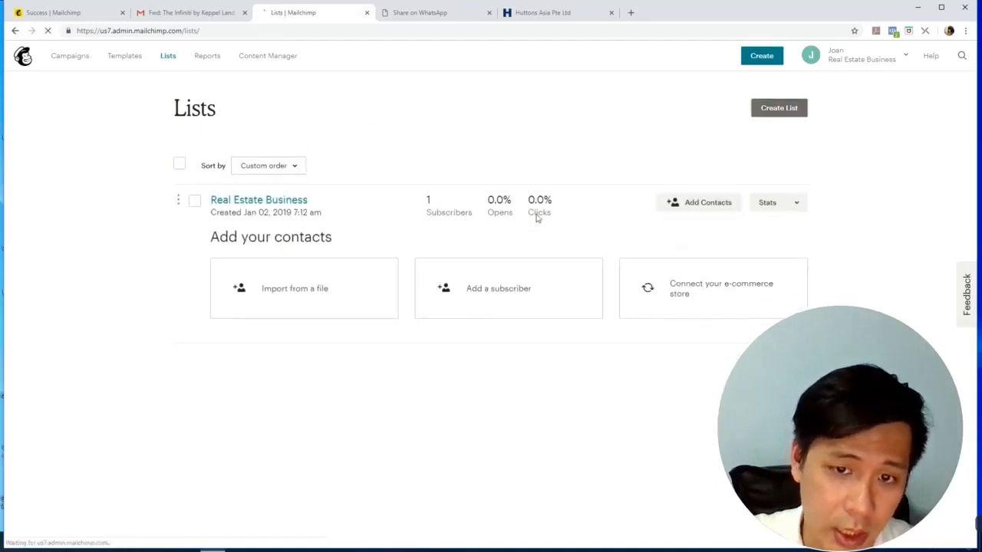
{"action": "left_click", "coordinate": [233, 202]}
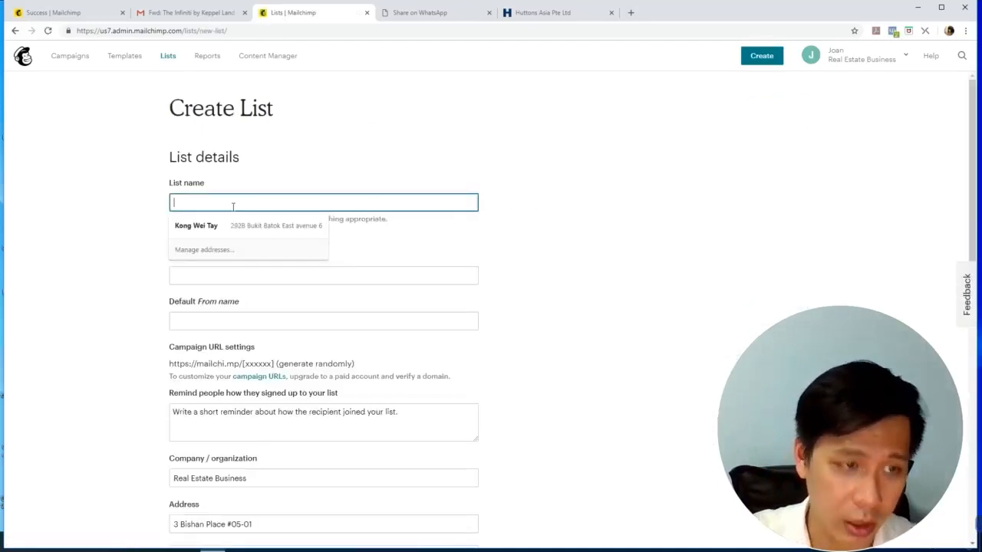
{"action": "type", "text": "Sin"}
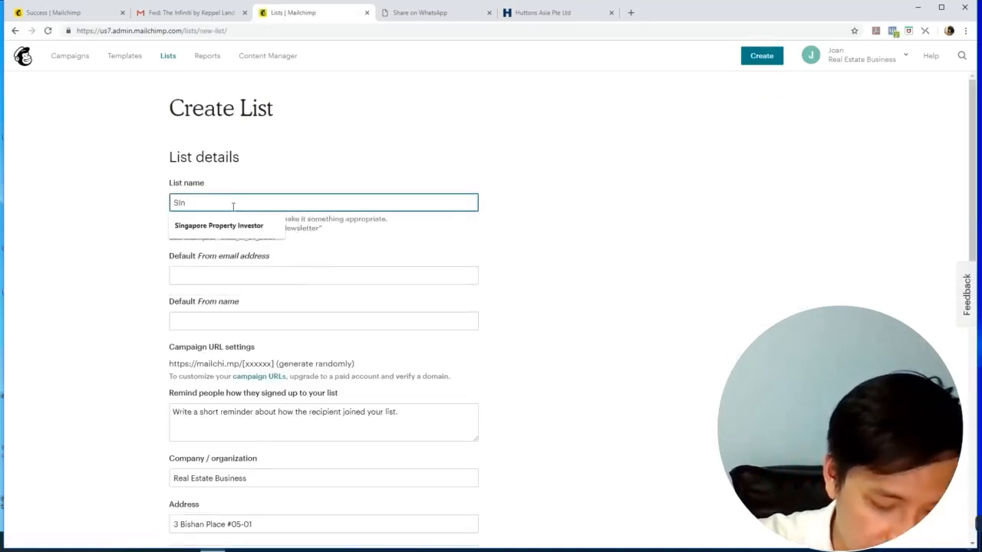
{"action": "key", "text": "BackSpace"}
{"action": "key", "text": "BackSpace"}
{"action": "type", "text": "i"}
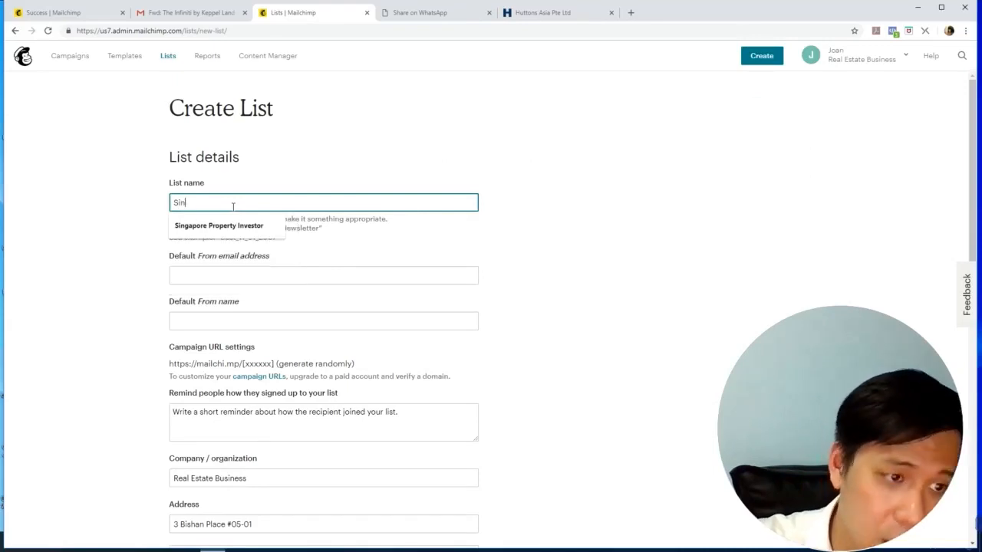
{"action": "key", "text": "Down"}
{"action": "key", "text": "Return"}
Step: Fill in the default sender e-mail and name plus reminder 'They Sent enquiry', then save the list
{"action": "left_click", "coordinate": [245, 280]}
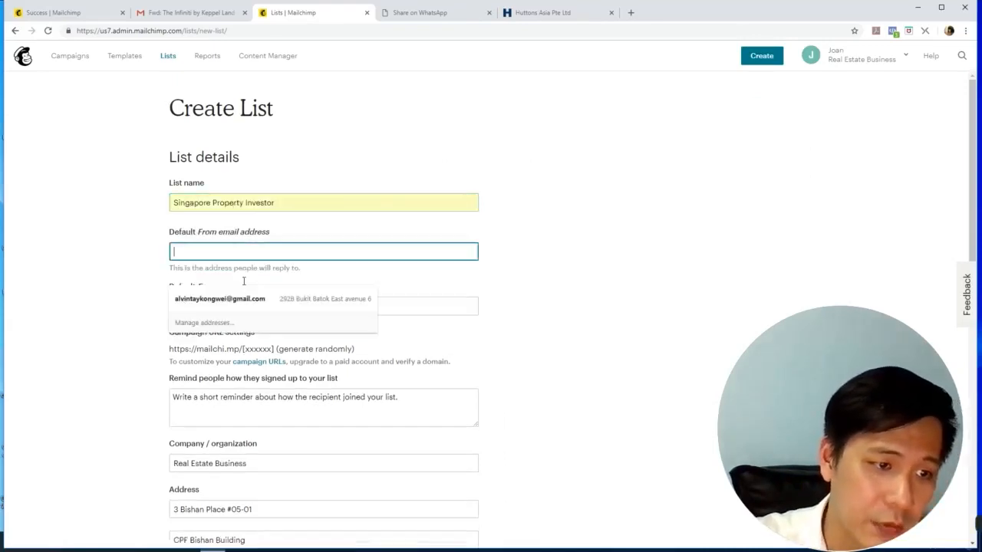
{"action": "type", "text": "joant"}
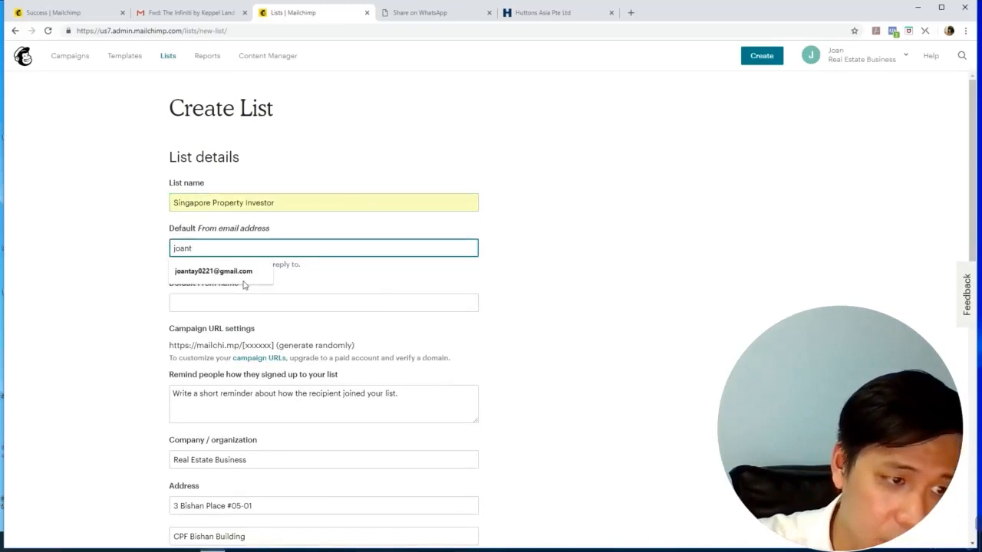
{"action": "key", "text": "Down"}
{"action": "key", "text": "Return"}
{"action": "key", "text": "Tab"}
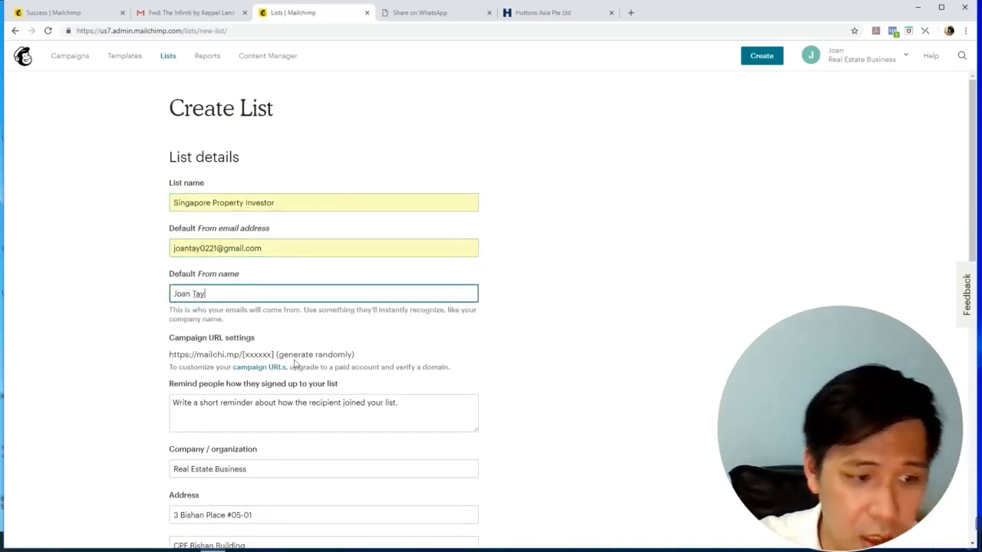
{"action": "scroll", "coordinate": [298, 364], "scroll_direction": "down", "scroll_amount": 2}
{"action": "left_click_drag", "start_coordinate": [412, 310], "coordinate": [93, 302]}
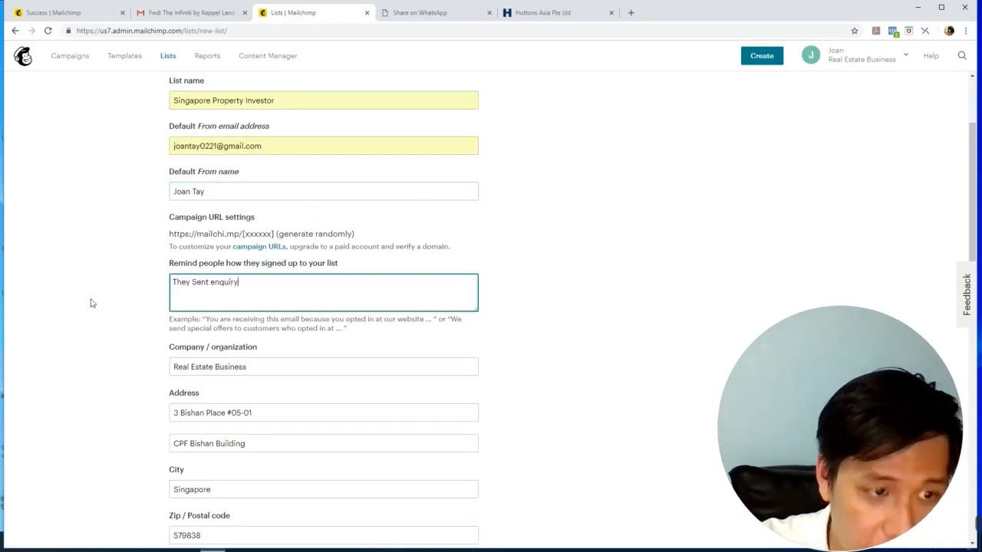
{"action": "scroll", "coordinate": [230, 292], "scroll_direction": "down", "scroll_amount": 3}
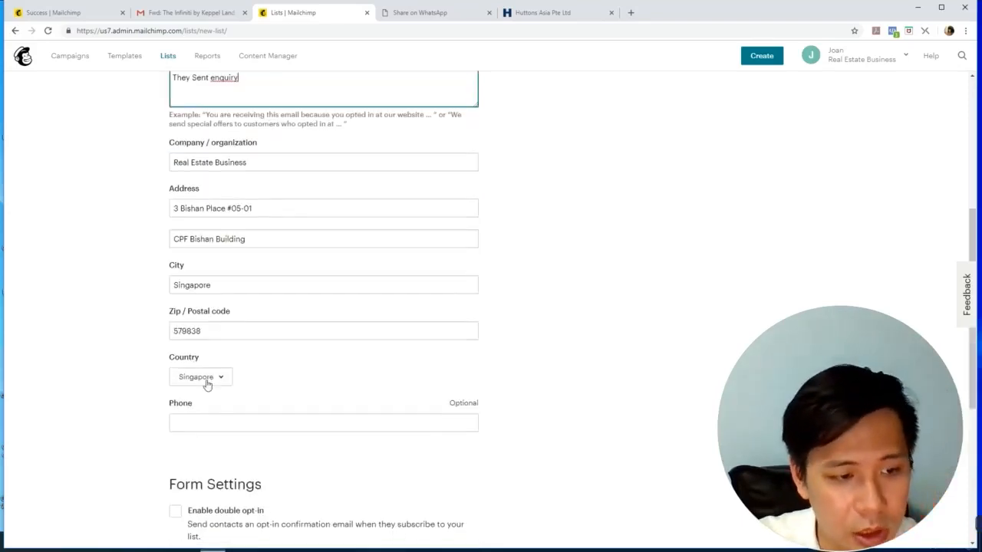
{"action": "left_click", "coordinate": [206, 424]}
{"action": "left_click", "coordinate": [295, 425]}
{"action": "scroll", "coordinate": [290, 434], "scroll_direction": "down", "scroll_amount": 3}
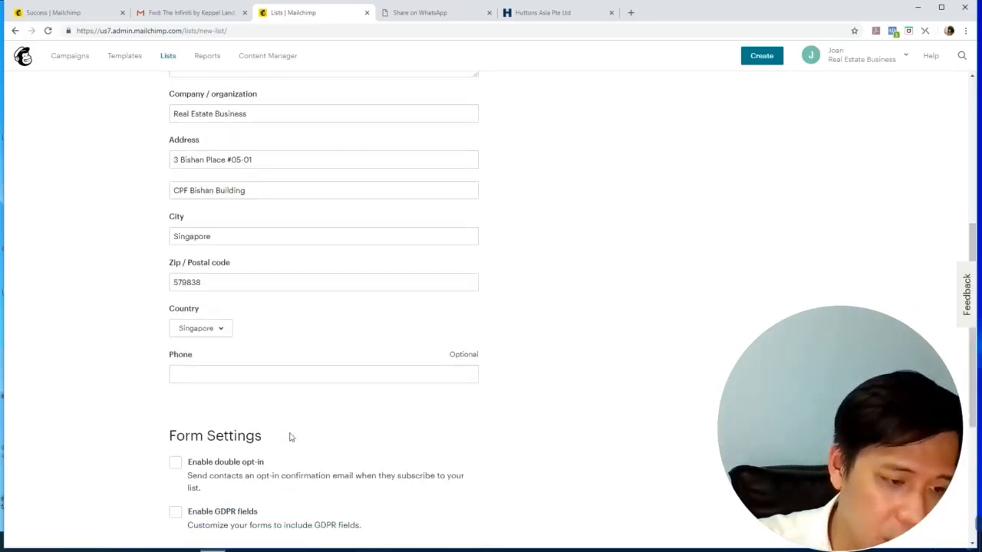
{"action": "left_click", "coordinate": [197, 256]}
{"action": "left_click", "coordinate": [305, 361]}
{"action": "scroll", "coordinate": [209, 380], "scroll_direction": "down", "scroll_amount": 3}
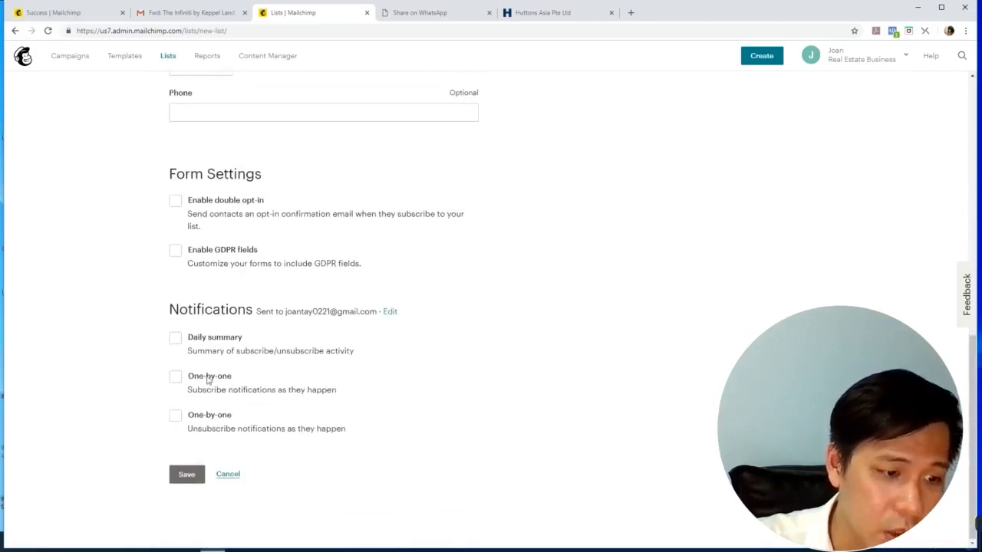
{"action": "left_click", "coordinate": [182, 479]}
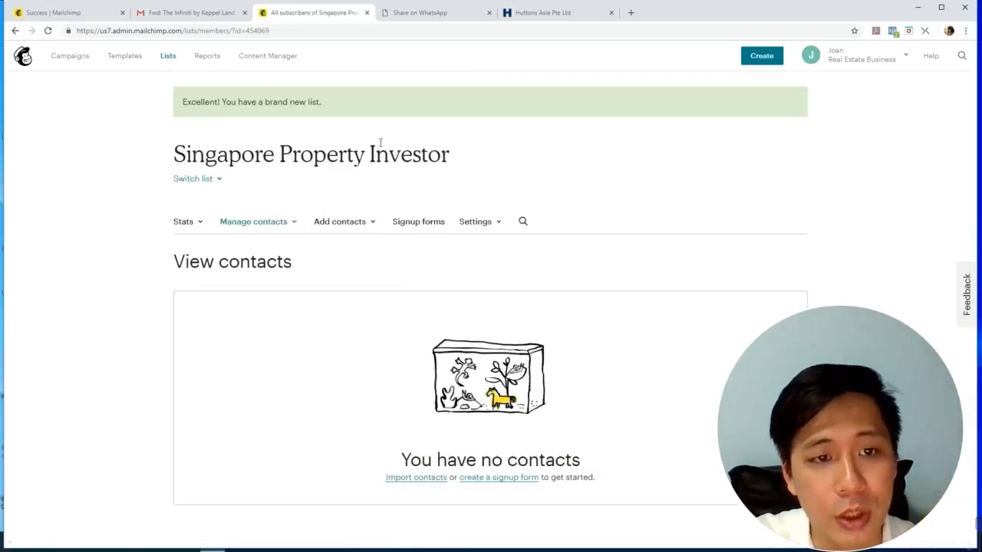
Step: Open the Add subscriber form for the new list and enter the subscriber's e-mail address
{"action": "left_click", "coordinate": [280, 226]}
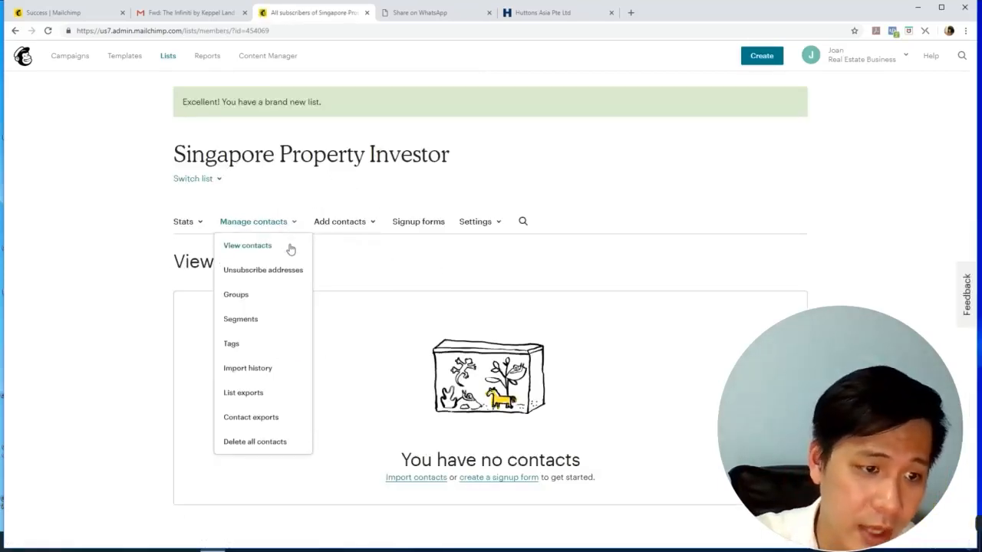
{"action": "left_click", "coordinate": [368, 225]}
{"action": "left_click", "coordinate": [346, 247]}
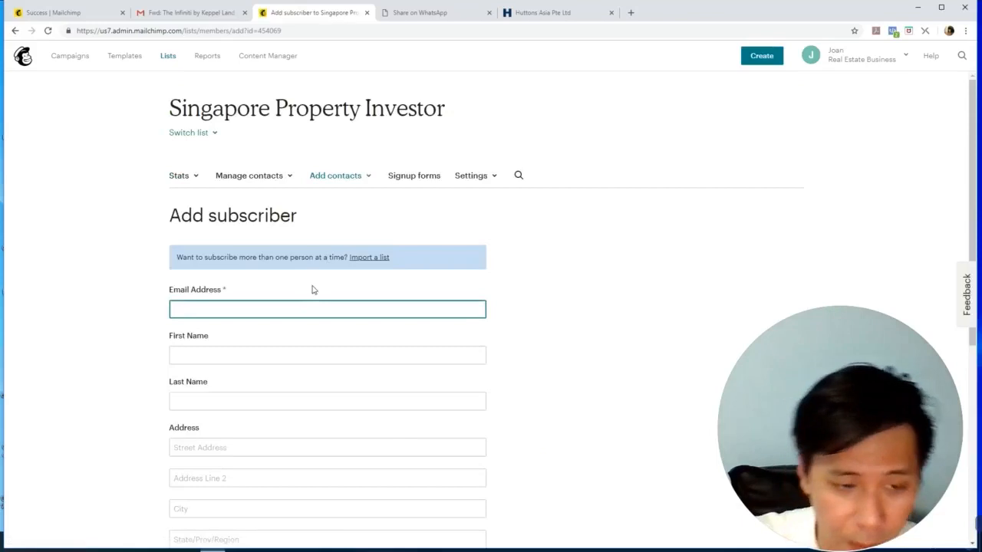
{"action": "type", "text": "h"}
{"action": "key", "text": "BackSpace"}
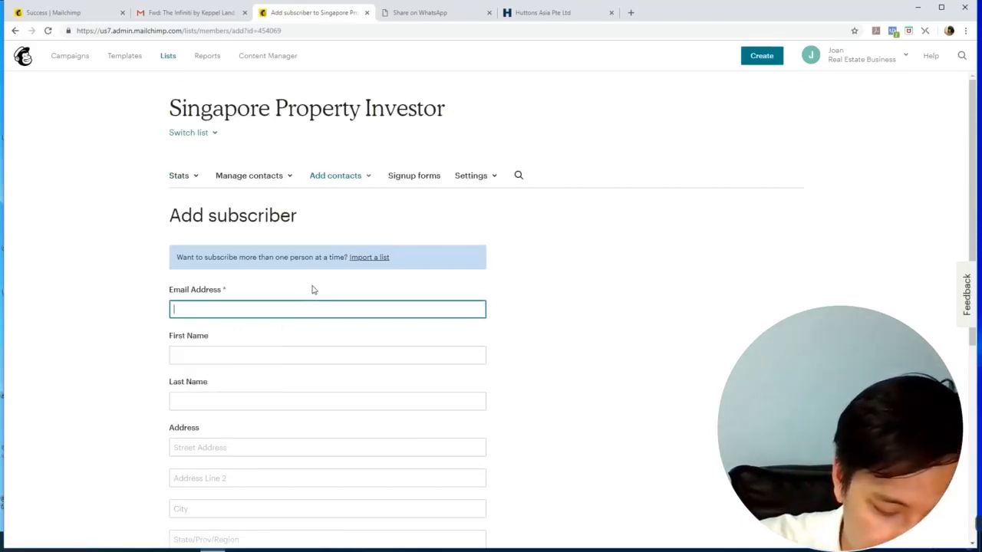
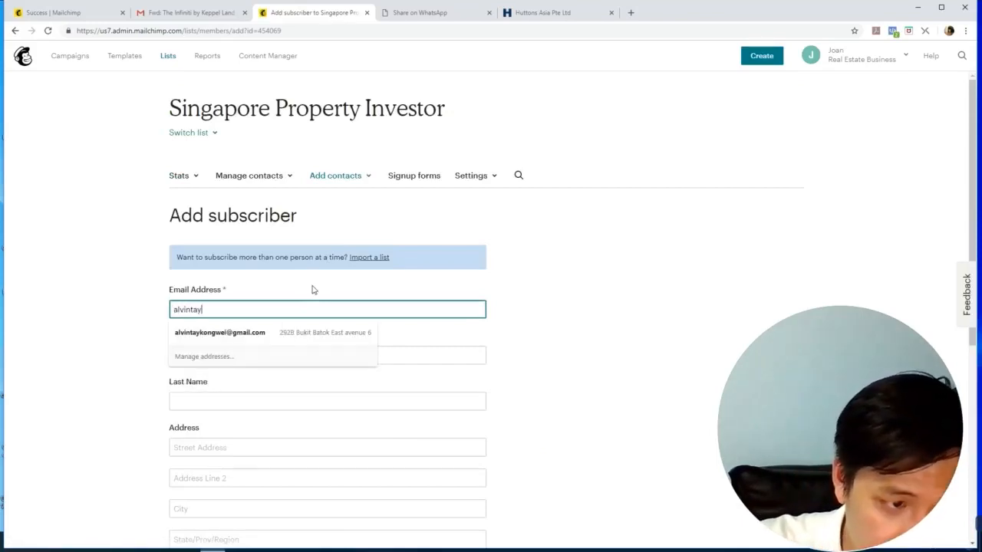
{"action": "key", "text": "Down"}
{"action": "key", "text": "Return"}
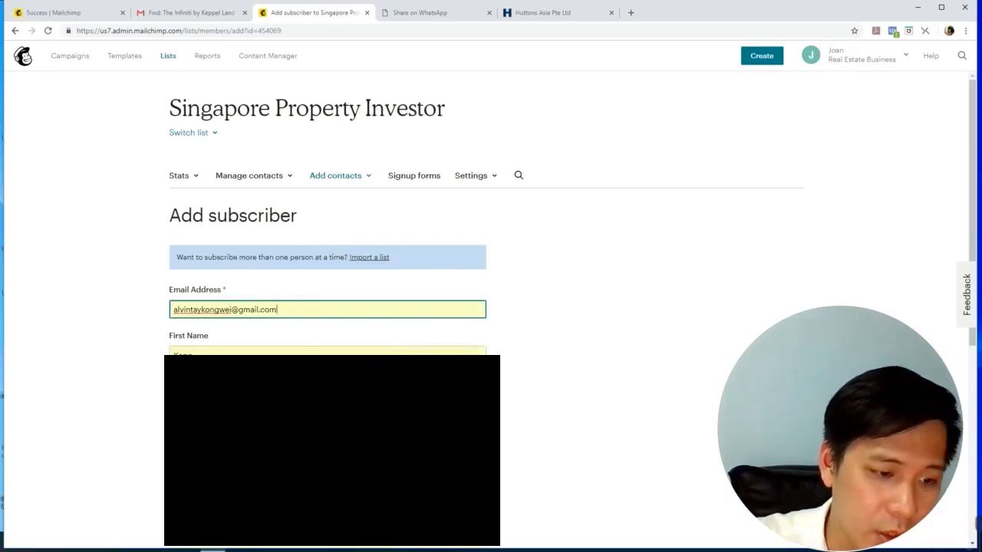
{"action": "left_click", "coordinate": [127, 445]}
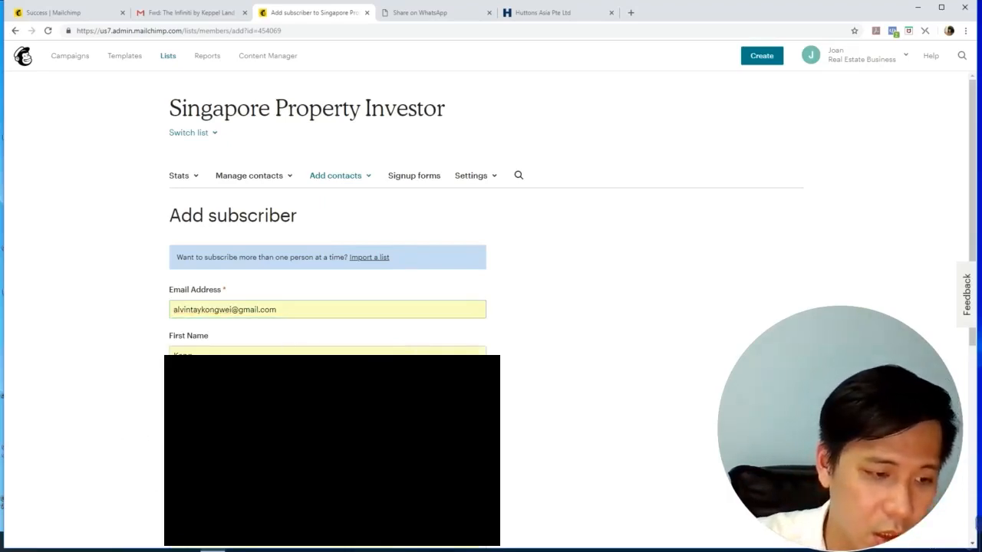
Step: Enter the subscriber's first name and clear the autofilled last name
{"action": "scroll", "coordinate": [135, 539], "scroll_direction": "down", "scroll_amount": 1}
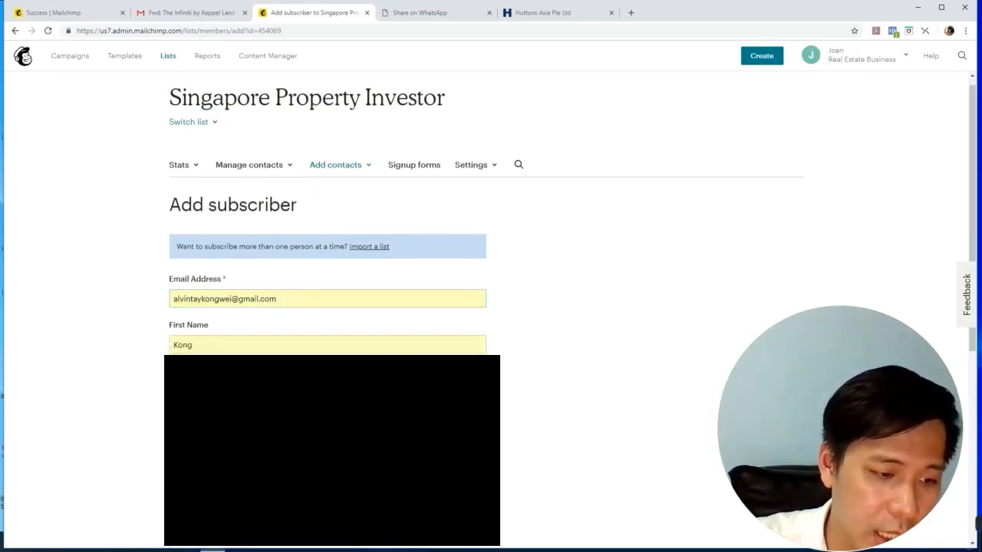
{"action": "double_click", "coordinate": [205, 344]}
{"action": "key", "text": "BackSpace"}
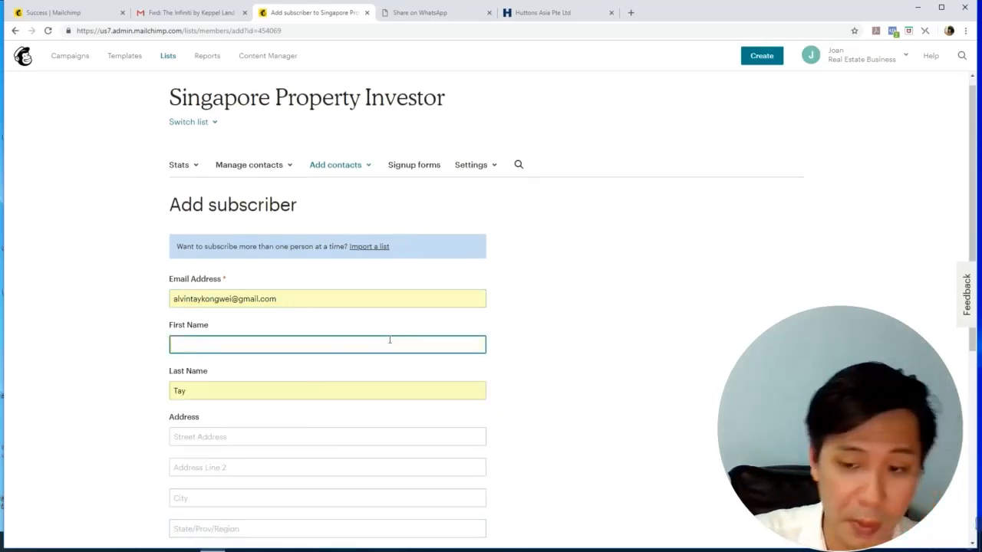
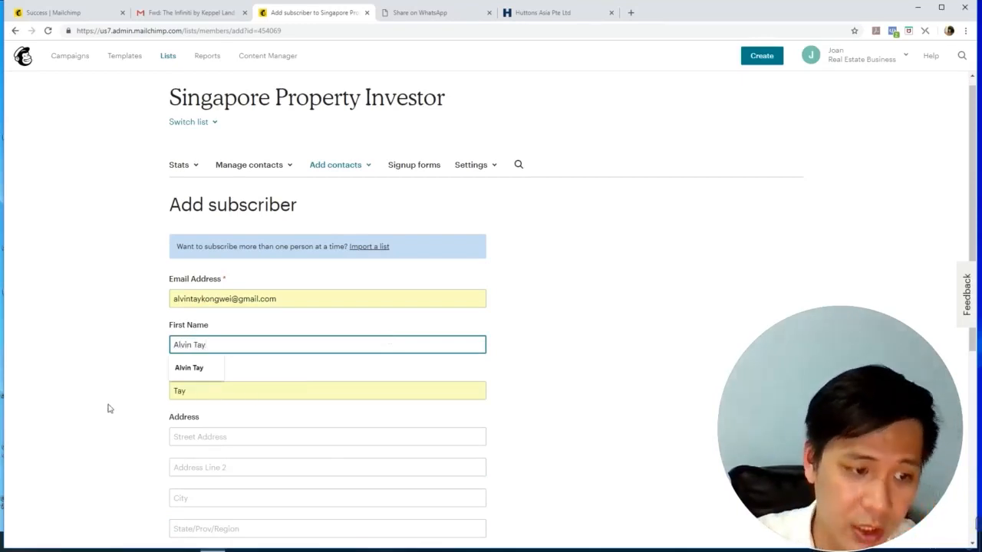
{"action": "key", "text": "Tab"}
{"action": "key", "text": "BackSpace"}
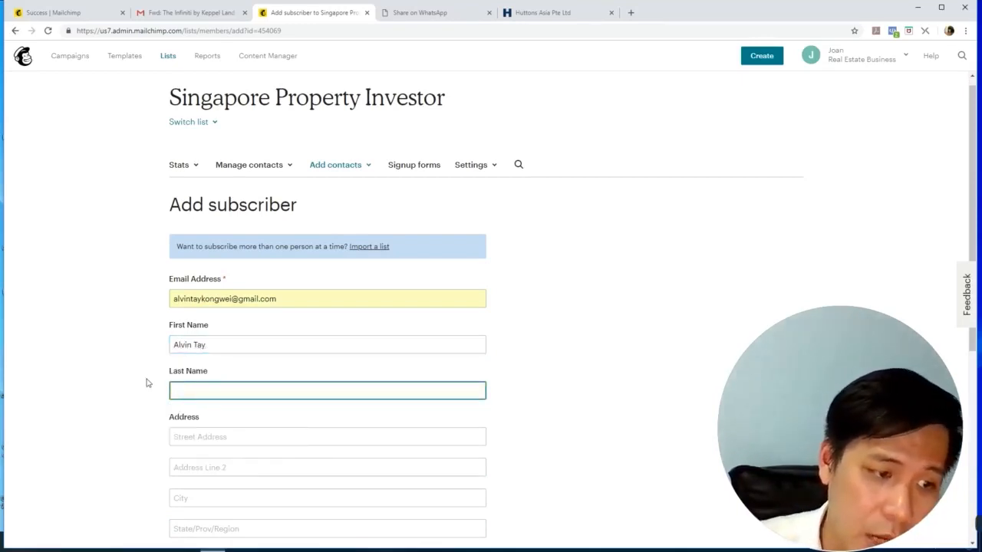
{"action": "left_click", "coordinate": [147, 383]}
Step: Clear the autofilled postal code and phone, confirm e-mail permission, and subscribe the contact
{"action": "scroll", "coordinate": [296, 368], "scroll_direction": "down", "scroll_amount": 5}
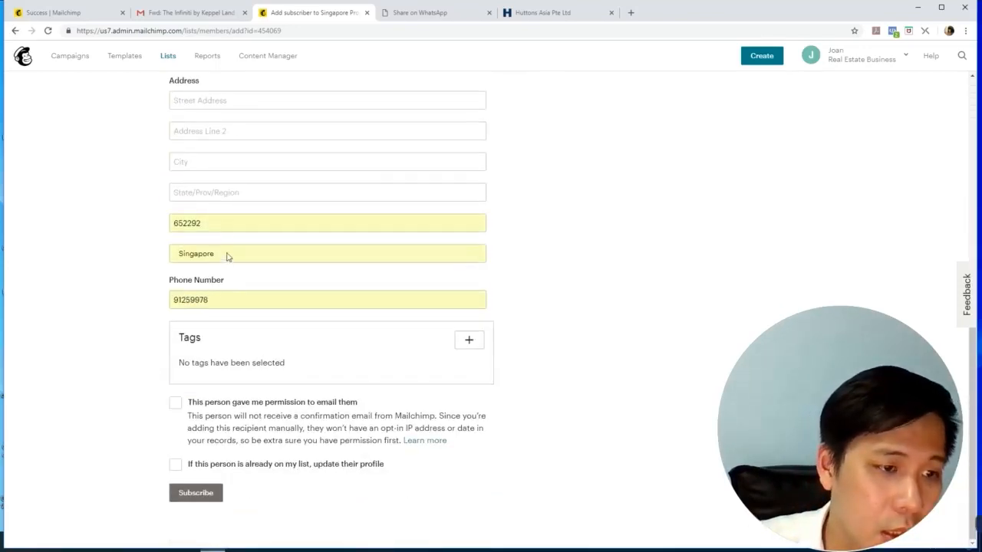
{"action": "left_click_drag", "start_coordinate": [223, 225], "coordinate": [117, 221]}
{"action": "key", "text": "BackSpace"}
{"action": "left_click", "coordinate": [189, 269]}
{"action": "left_click_drag", "start_coordinate": [211, 298], "coordinate": [146, 292]}
{"action": "key", "text": "BackSpace"}
{"action": "left_click", "coordinate": [122, 309]}
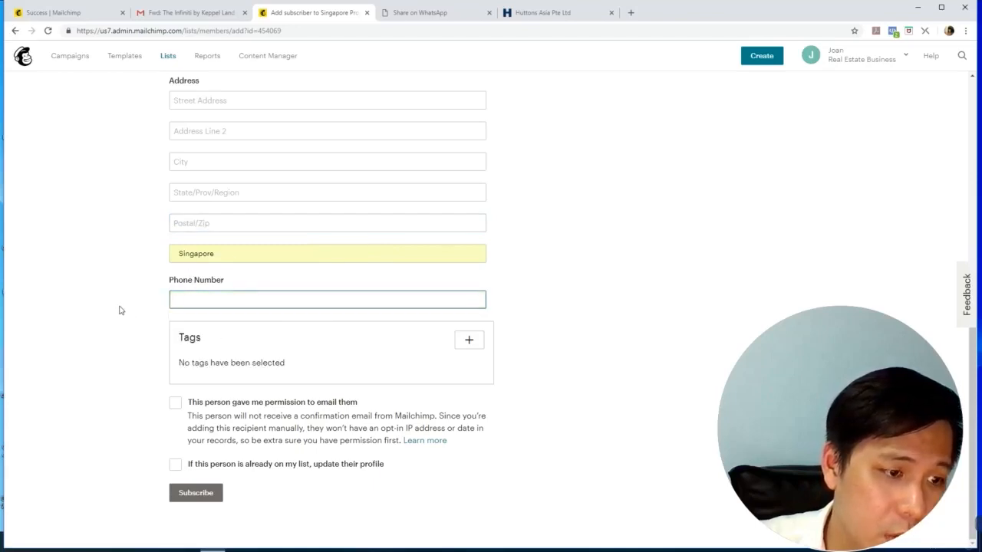
{"action": "left_click", "coordinate": [175, 404]}
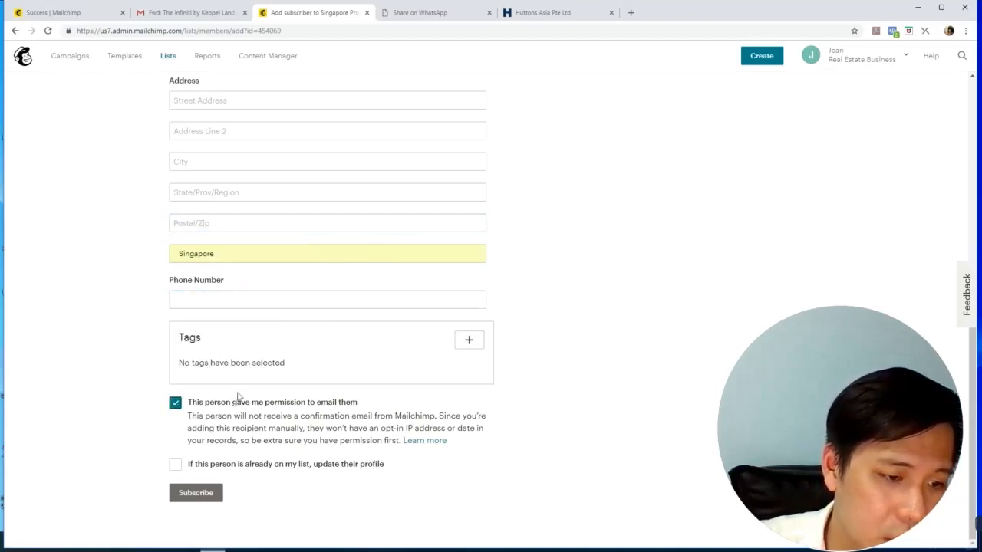
{"action": "left_click", "coordinate": [196, 493]}
{"action": "scroll", "coordinate": [349, 418], "scroll_direction": "down", "scroll_amount": 5}
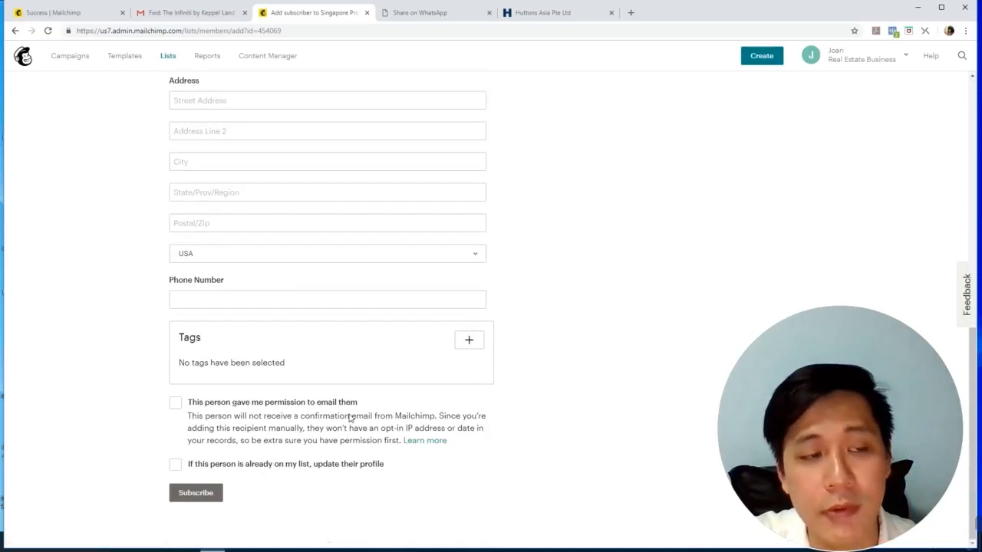
{"action": "scroll", "coordinate": [349, 418], "scroll_direction": "up", "scroll_amount": 5}
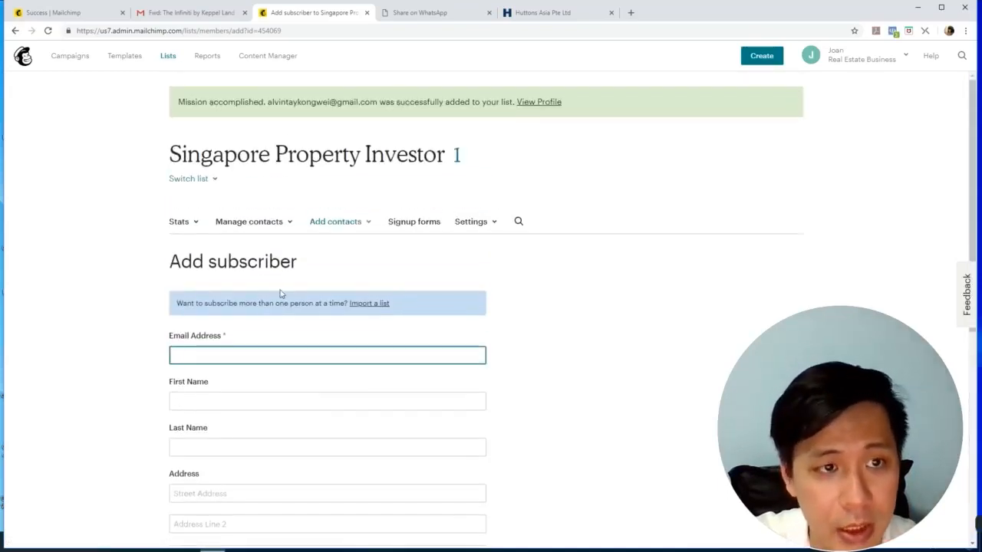
Step: Make Singapore Property Investor the recipient list of The Infiniti Vietnam draft
{"action": "left_click", "coordinate": [76, 59]}
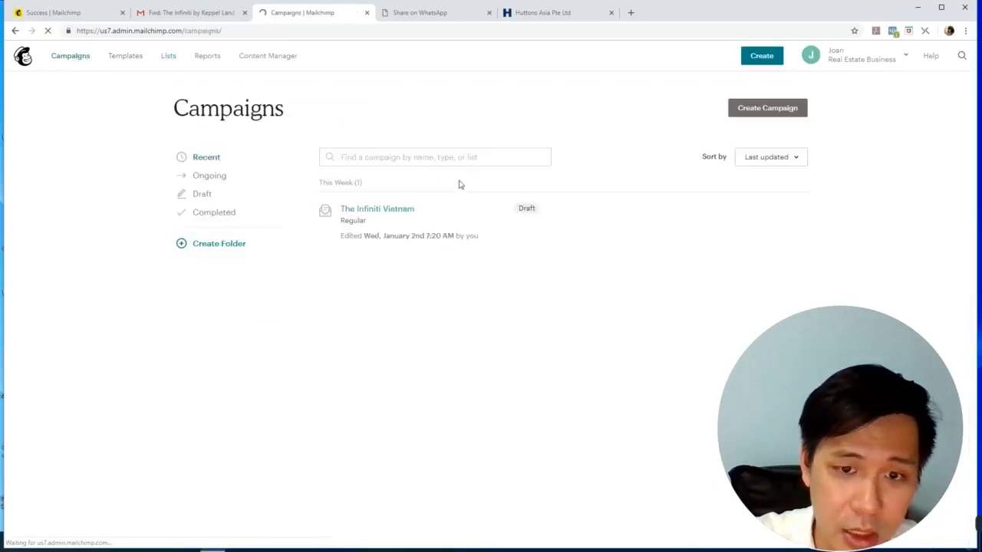
{"action": "left_click", "coordinate": [769, 212]}
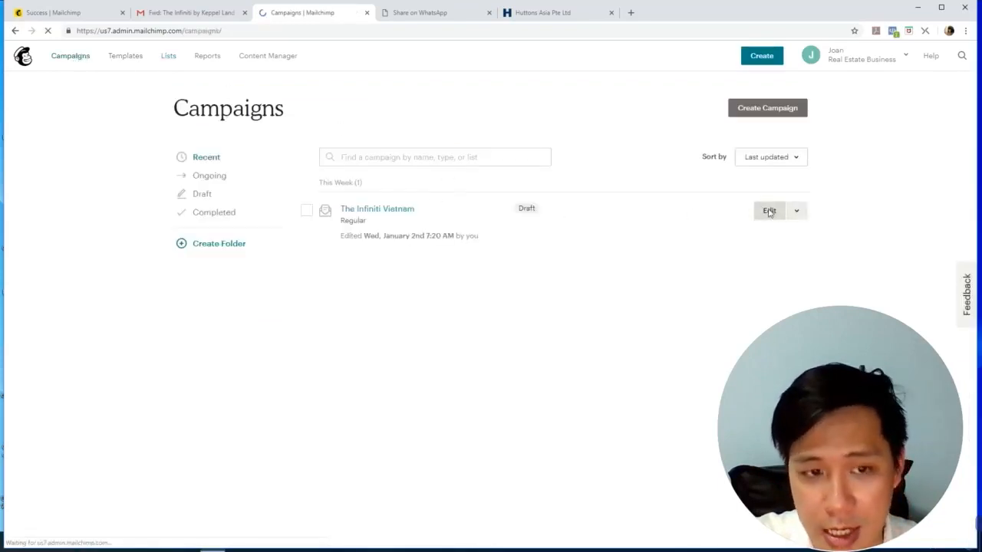
{"action": "left_click", "coordinate": [731, 217]}
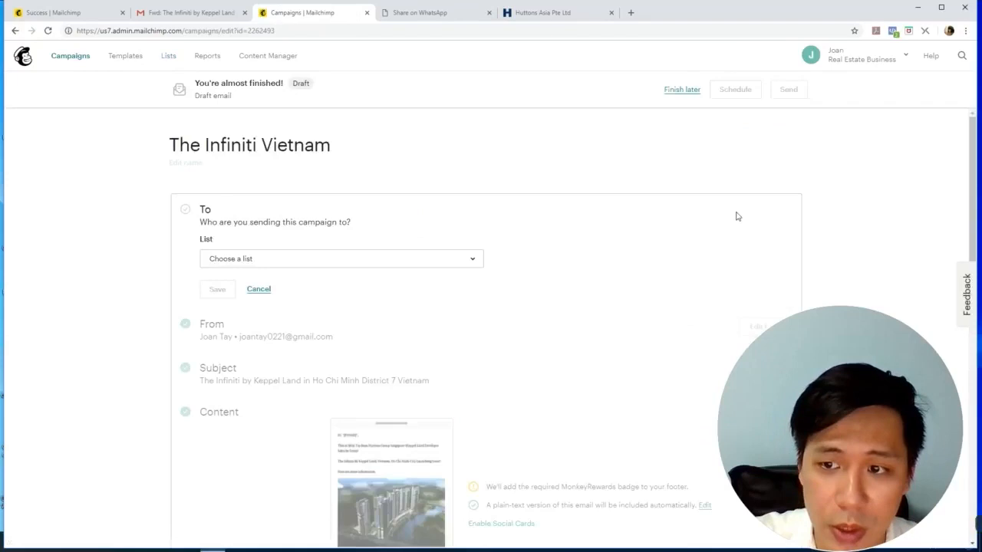
{"action": "left_click", "coordinate": [249, 258]}
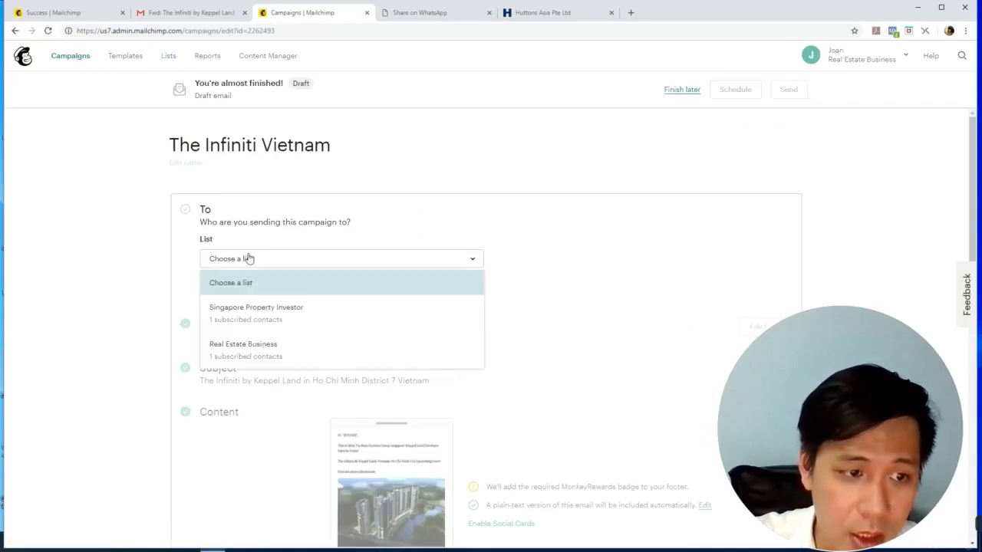
{"action": "left_click", "coordinate": [261, 324]}
Step: Build a new segment whose Email Address condition matches the subscriber's e-mail
{"action": "left_click", "coordinate": [522, 261]}
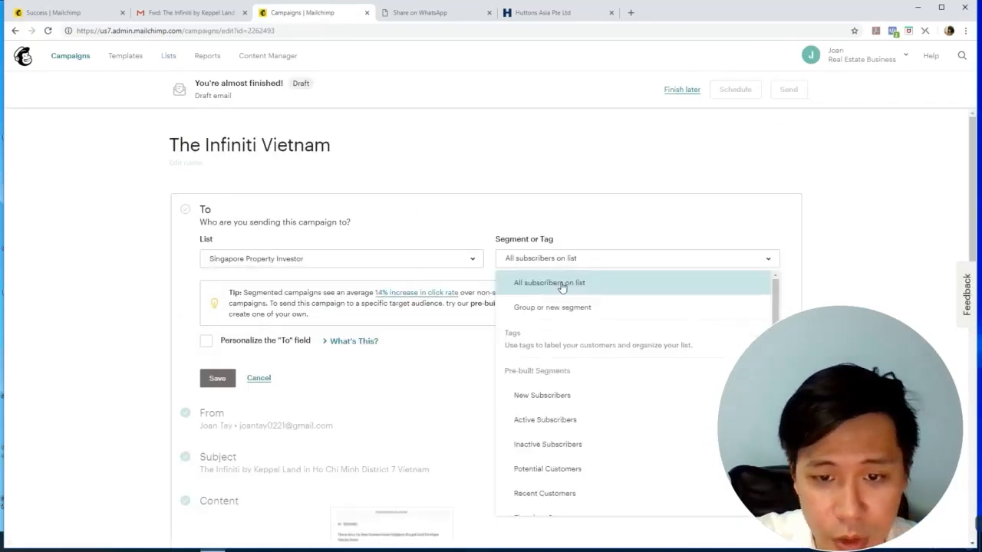
{"action": "left_click", "coordinate": [556, 310]}
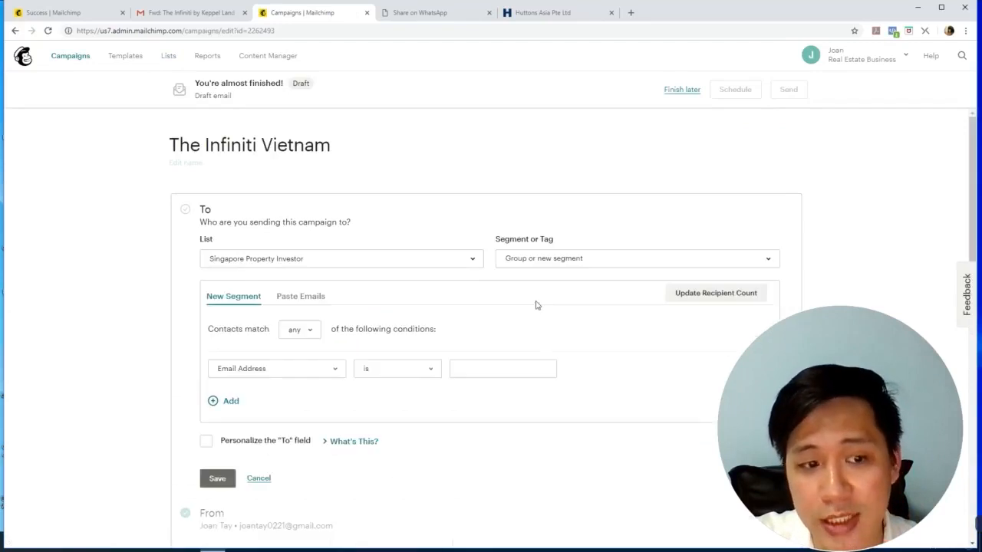
{"action": "left_click", "coordinate": [283, 374]}
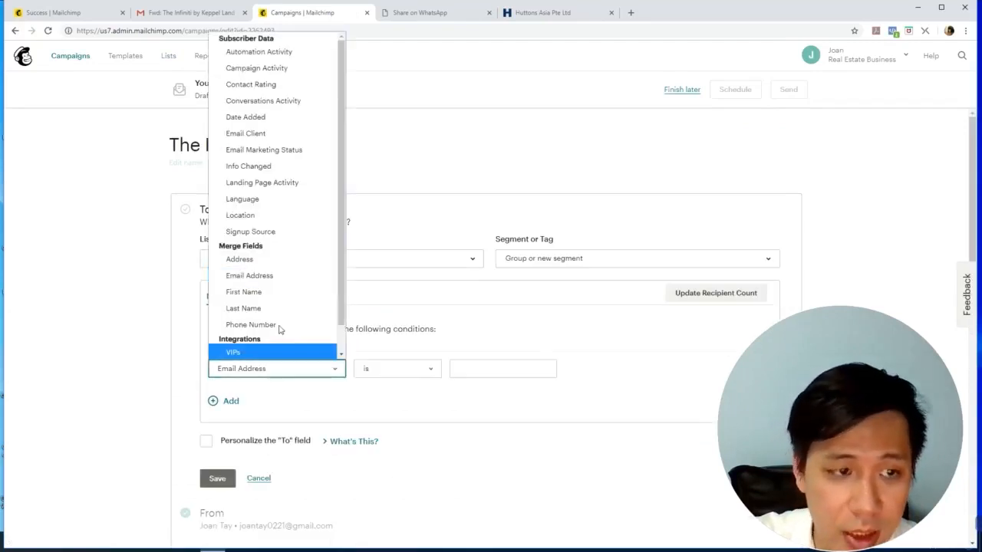
{"action": "left_click", "coordinate": [278, 277]}
{"action": "left_click", "coordinate": [470, 368]}
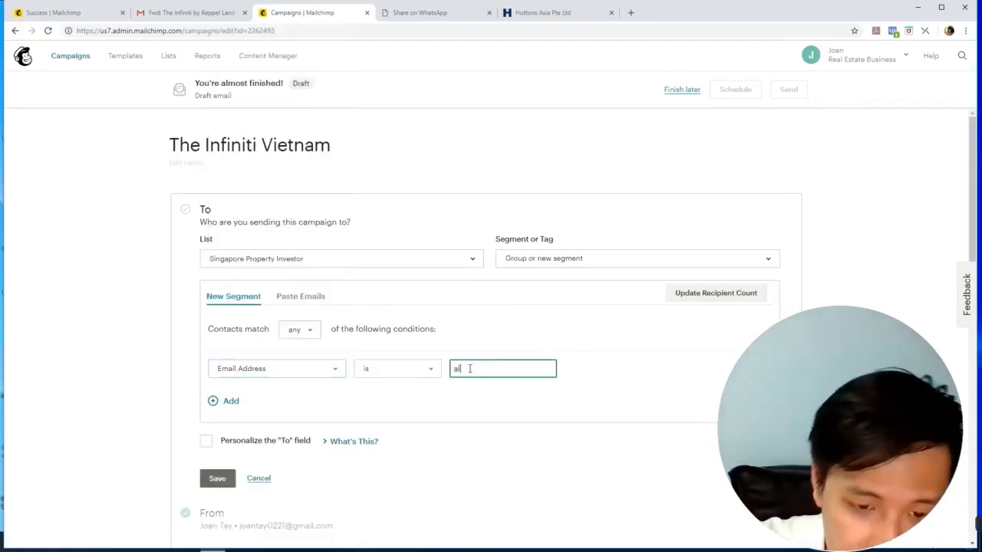
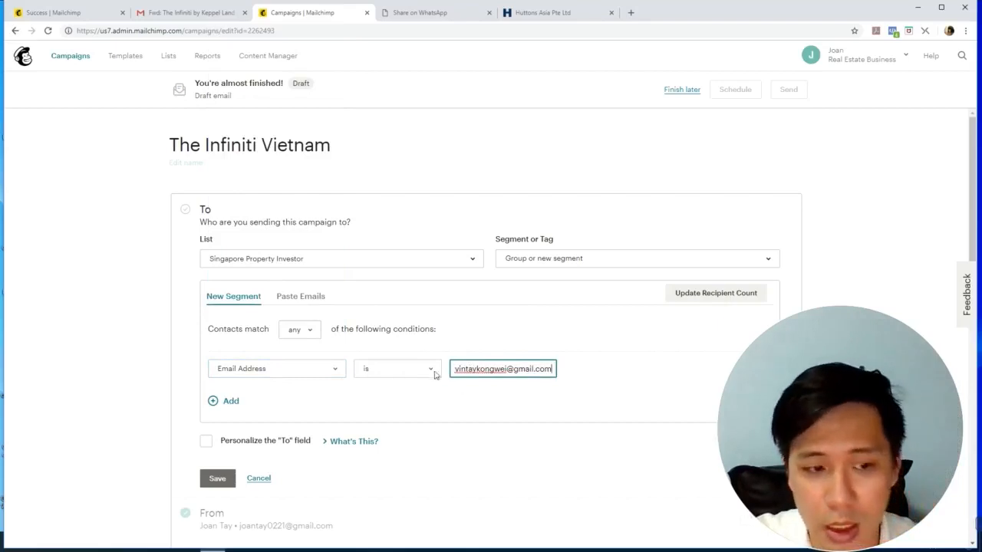
{"action": "left_click", "coordinate": [732, 293]}
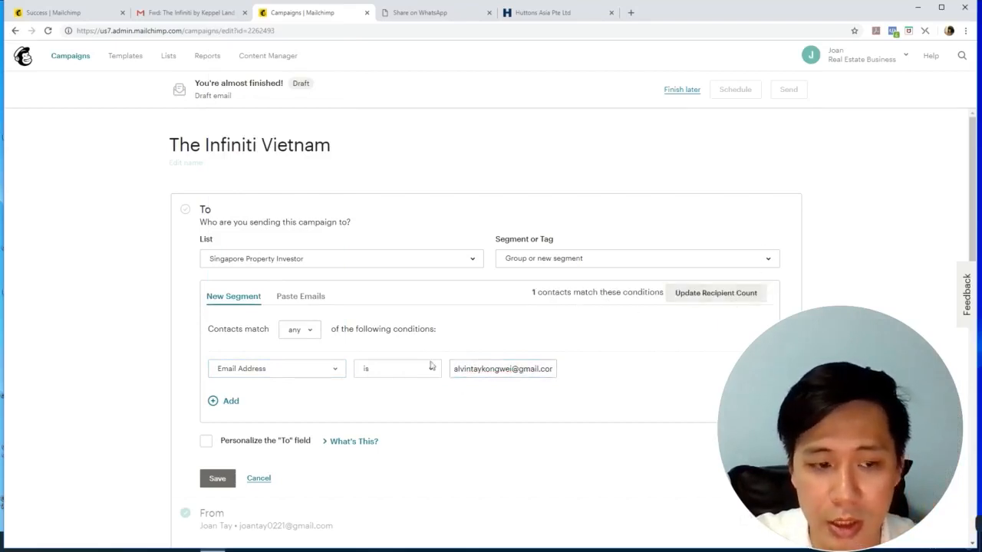
Step: Personalise the To field with the *|FNAME|* merge tag and save the recipients
{"action": "left_click", "coordinate": [206, 442]}
{"action": "scroll", "coordinate": [245, 448], "scroll_direction": "down", "scroll_amount": 1}
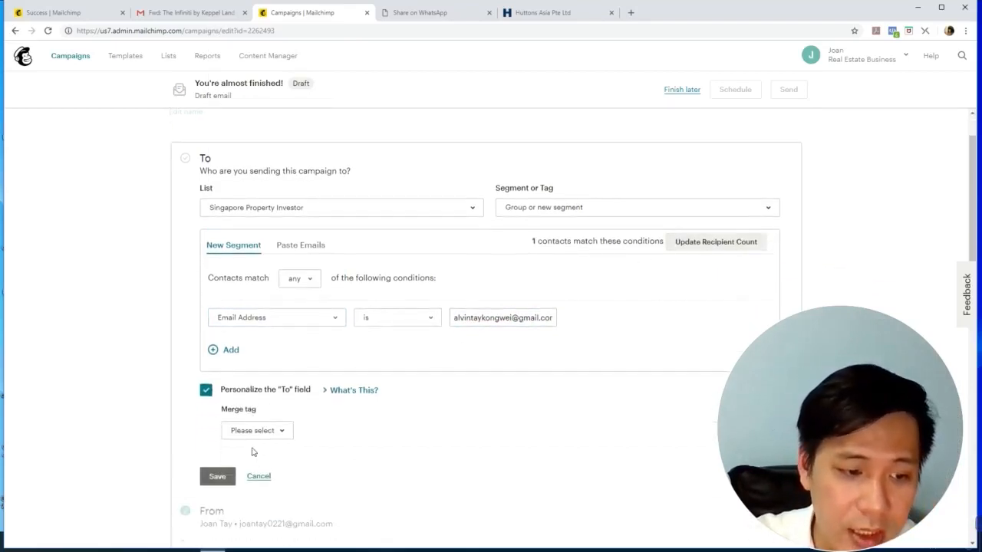
{"action": "left_click", "coordinate": [253, 434]}
{"action": "left_click", "coordinate": [270, 339]}
{"action": "left_click", "coordinate": [217, 477]}
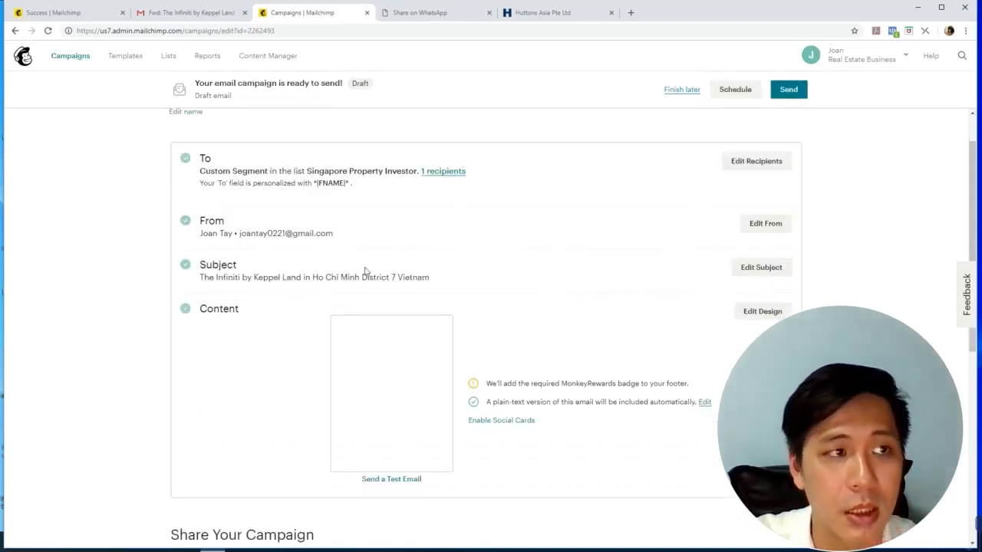
Step: Send The Infiniti Vietnam now to its one-subscriber segment, then go to the Lists overview
{"action": "scroll", "coordinate": [365, 270], "scroll_direction": "down", "scroll_amount": 3}
{"action": "scroll", "coordinate": [365, 270], "scroll_direction": "up", "scroll_amount": 2}
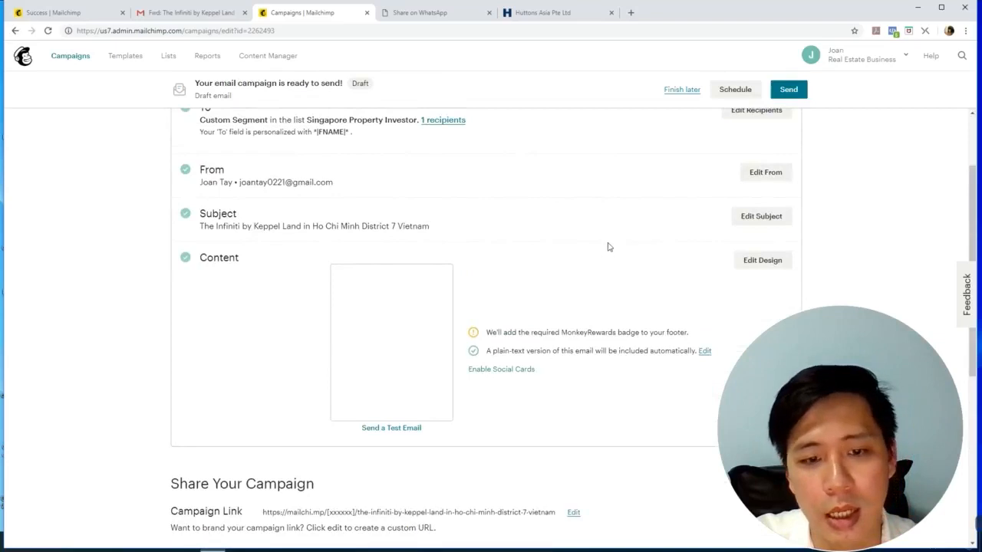
{"action": "scroll", "coordinate": [606, 249], "scroll_direction": "down", "scroll_amount": 3}
{"action": "scroll", "coordinate": [560, 269], "scroll_direction": "up", "scroll_amount": 4}
{"action": "scroll", "coordinate": [460, 307], "scroll_direction": "down", "scroll_amount": 3}
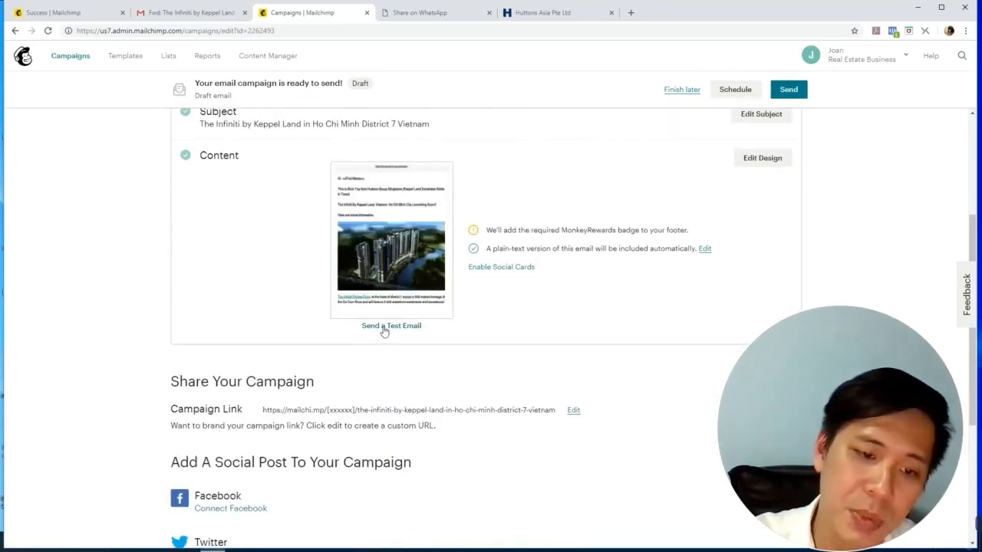
{"action": "scroll", "coordinate": [594, 325], "scroll_direction": "up", "scroll_amount": 3}
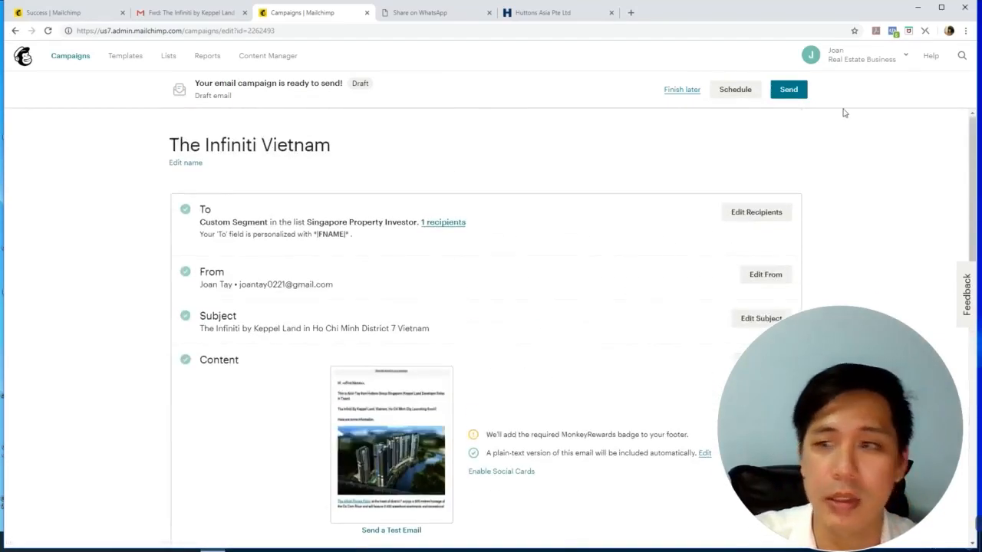
{"action": "left_click", "coordinate": [787, 91]}
{"action": "left_click", "coordinate": [471, 420]}
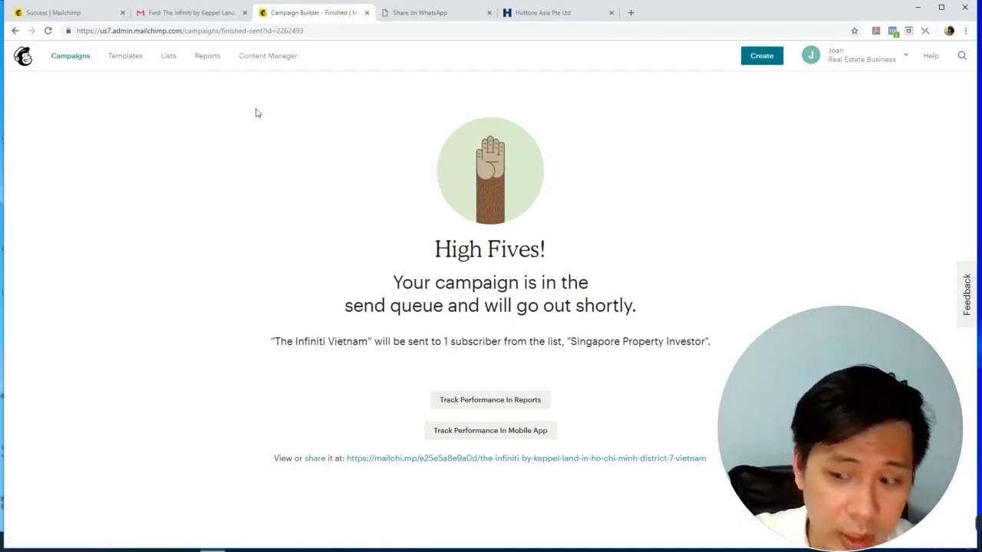
{"action": "left_click", "coordinate": [162, 59]}
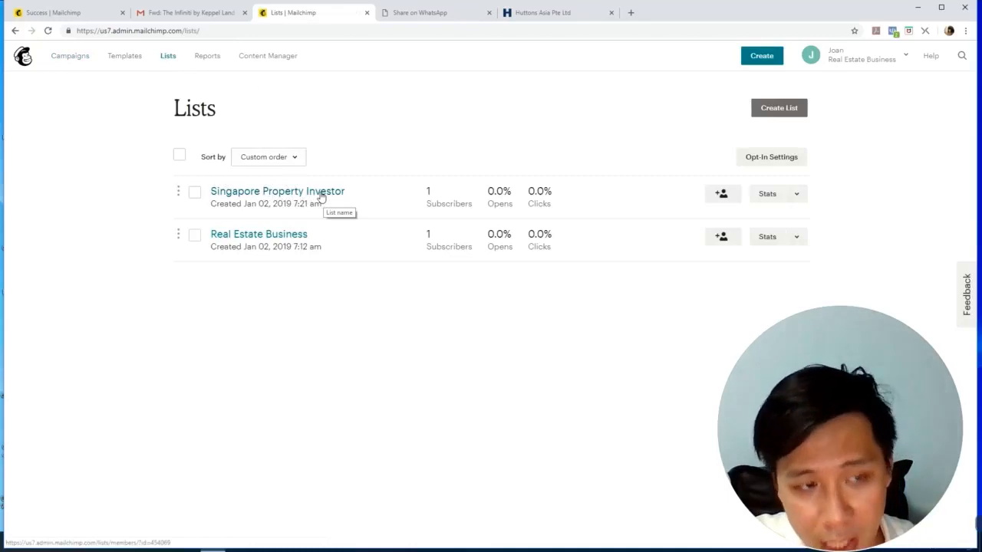
Step: Replicate the sent 'The Infiniti Vietnam' campaign as 'The Infiniti Vietnam (copy 01)' and edit its recipients
{"action": "left_click", "coordinate": [70, 60]}
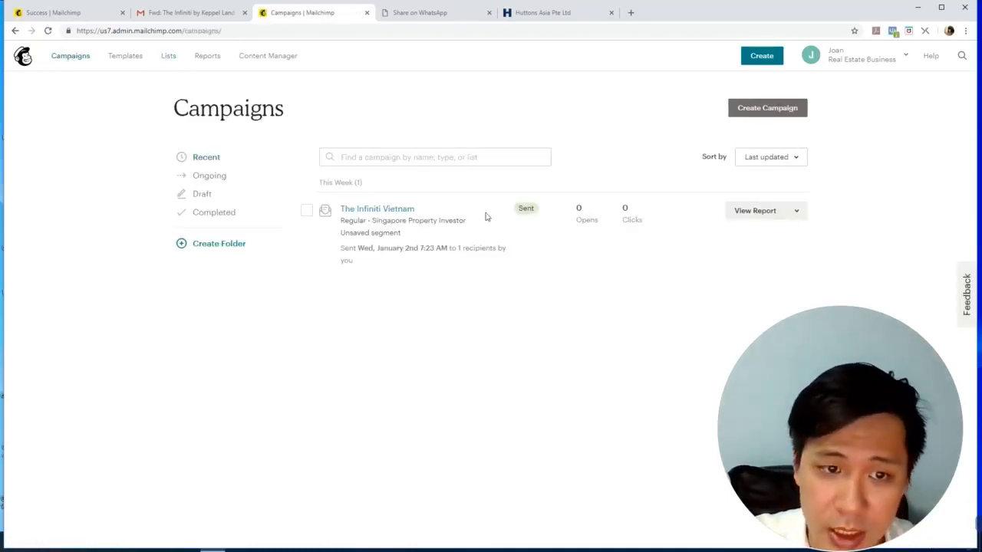
{"action": "left_click", "coordinate": [796, 210]}
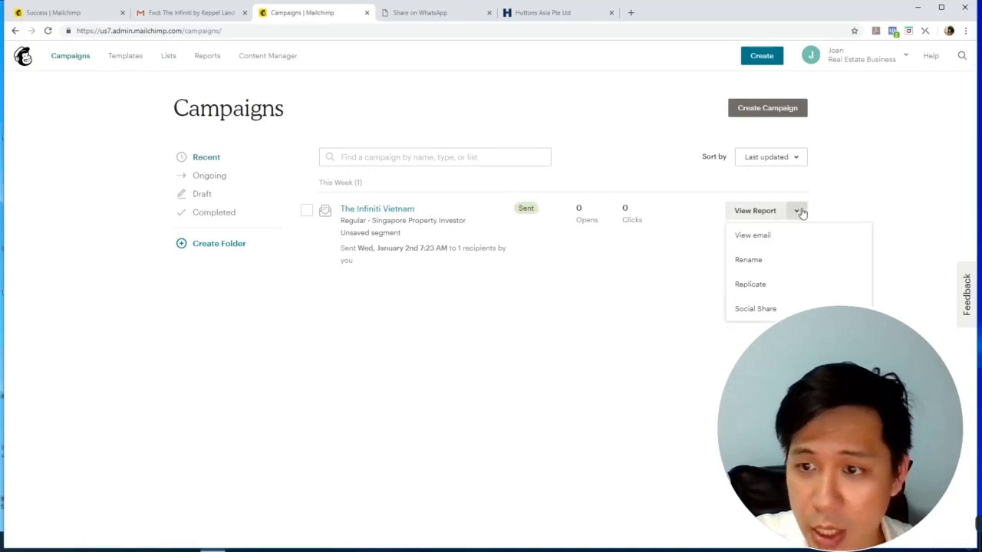
{"action": "left_click", "coordinate": [758, 285]}
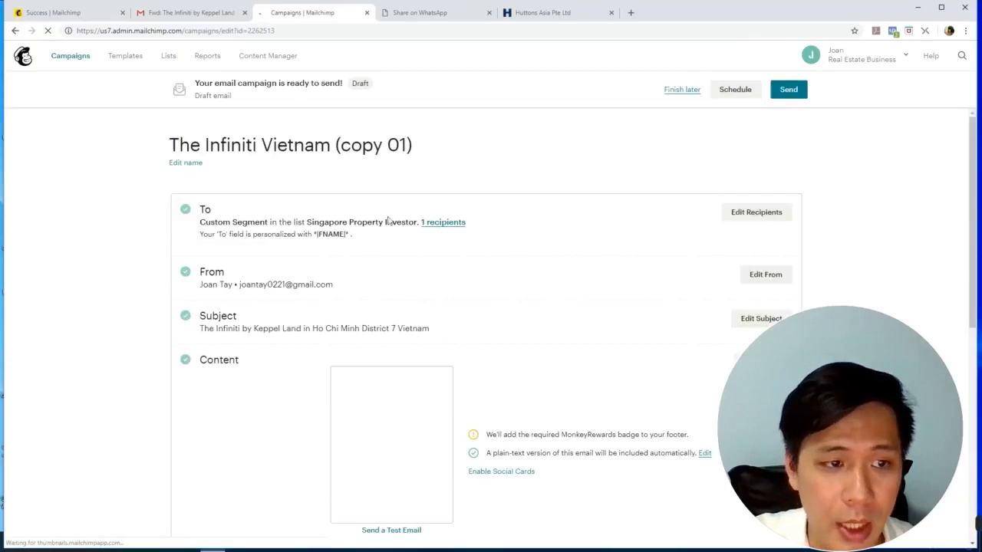
{"action": "left_click", "coordinate": [756, 212]}
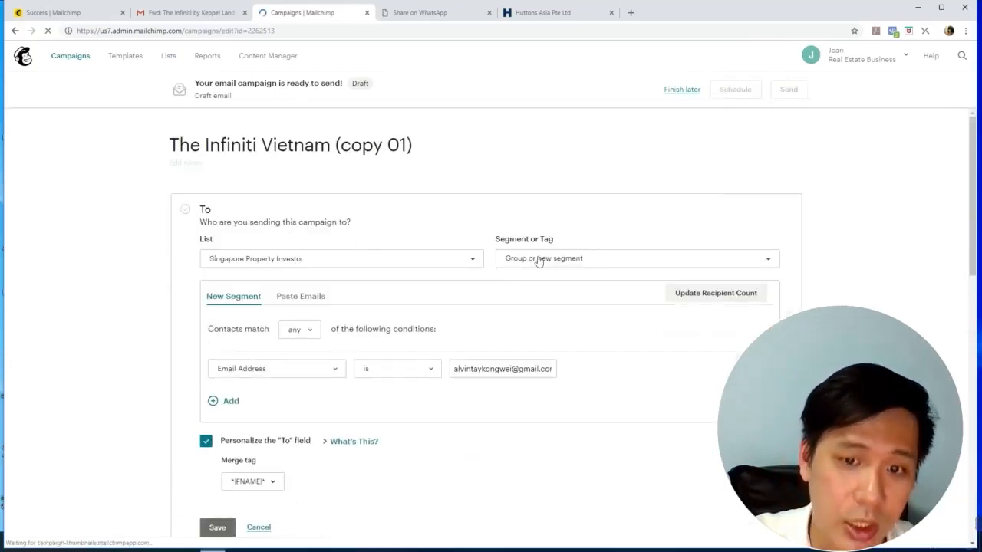